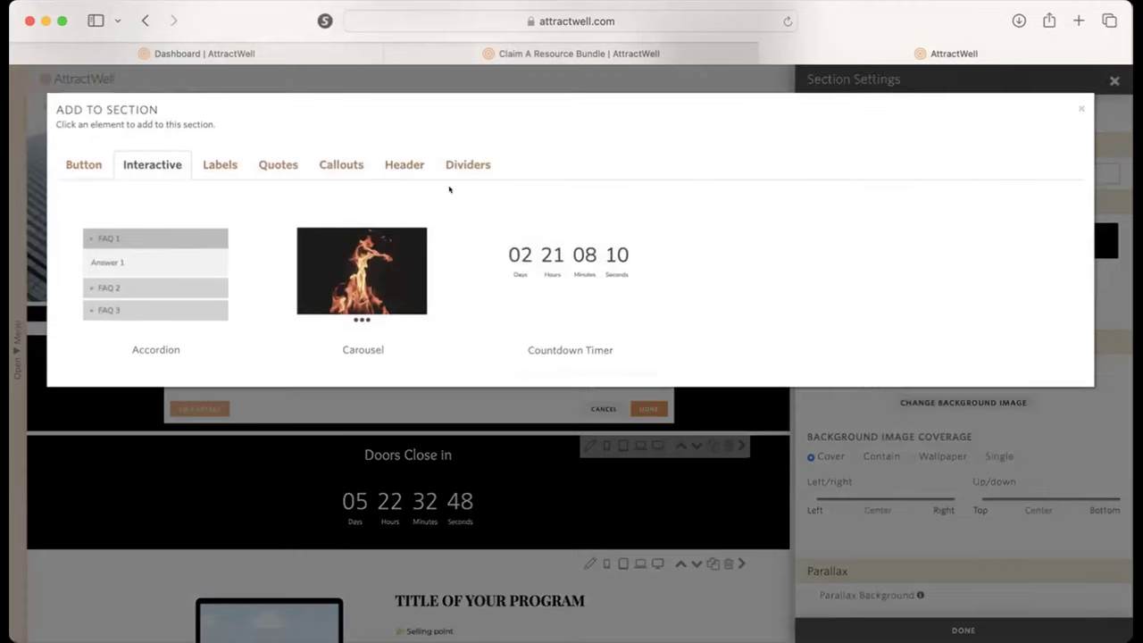
# - Add a countdown timer to the black Headline Here section and set the timer's text color to white
pyautogui.click(569, 260)
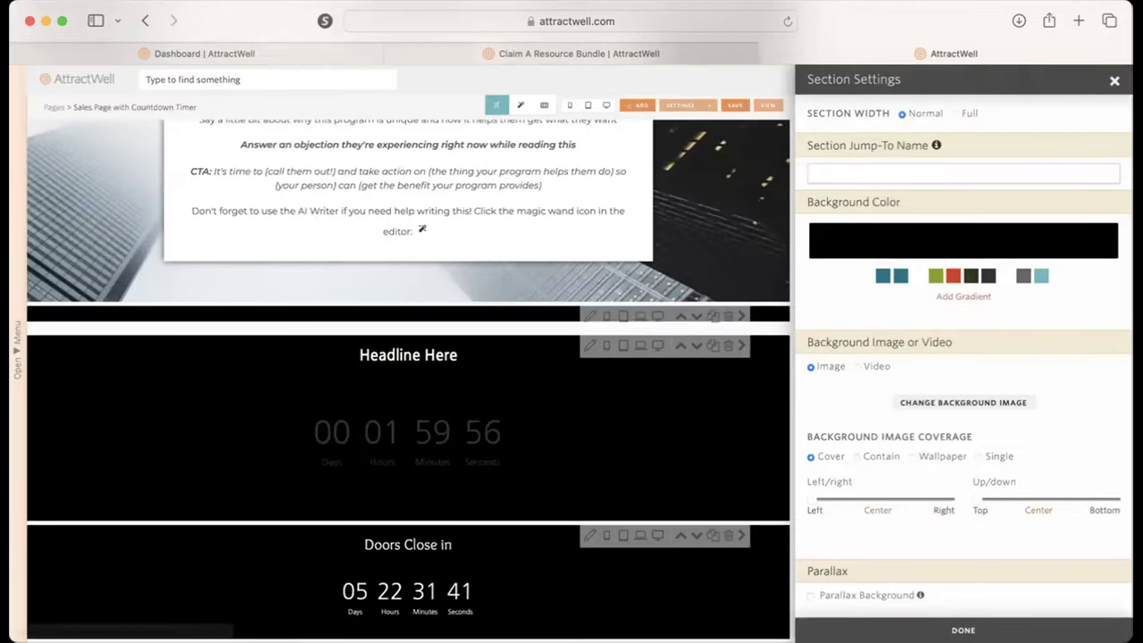
pyautogui.click(686, 446)
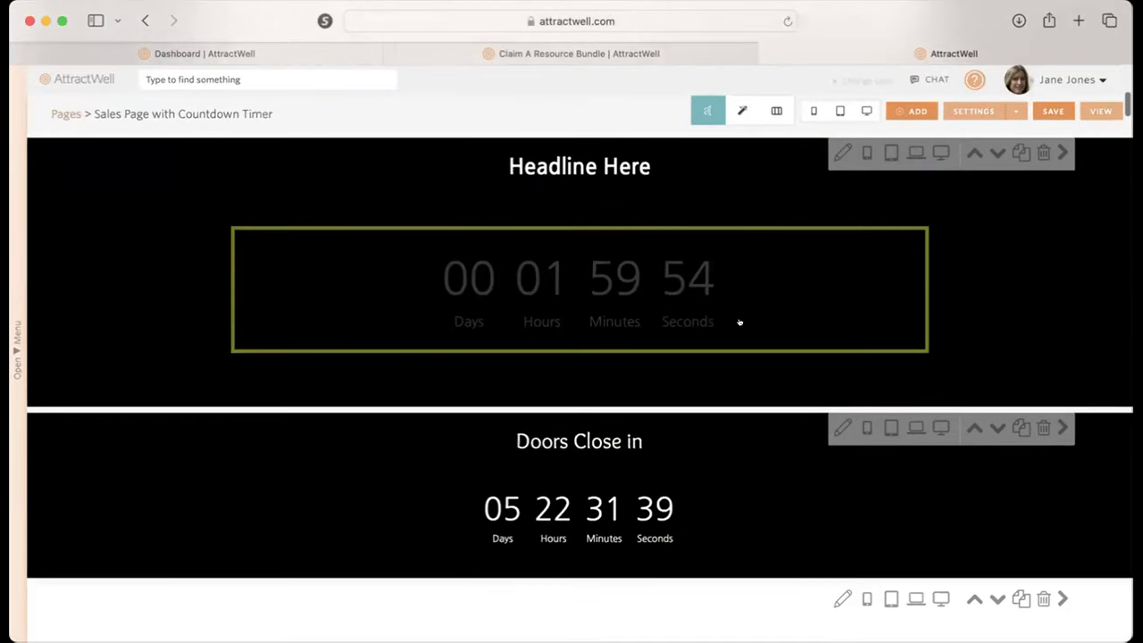
pyautogui.click(738, 321)
pyautogui.moveTo(713, 313); pyautogui.dragTo(671, 314)
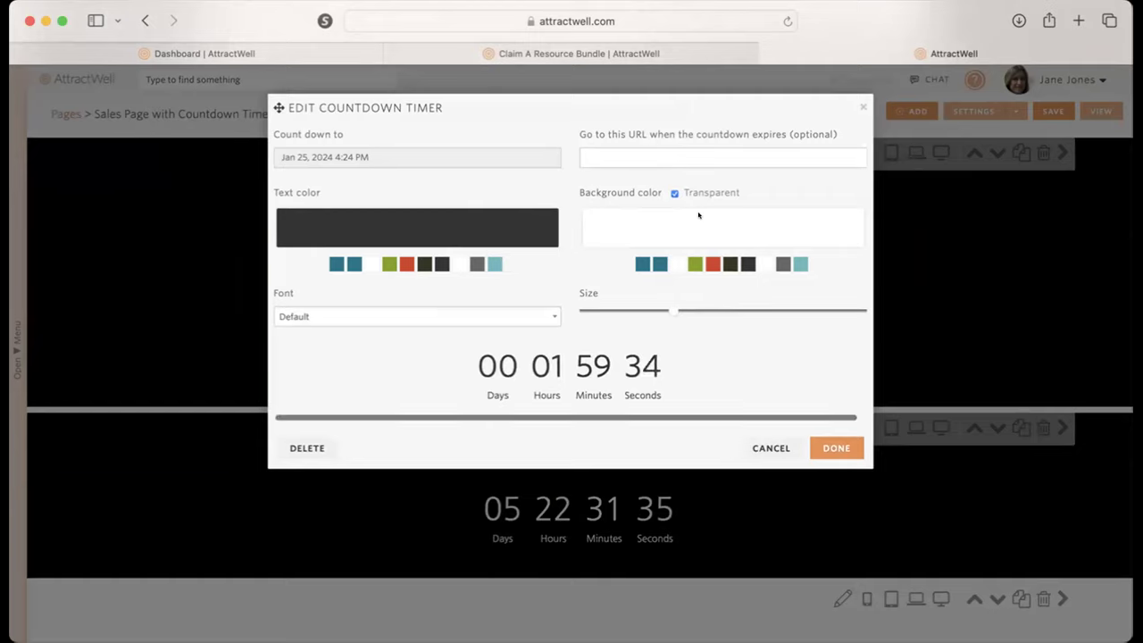
pyautogui.click(368, 265)
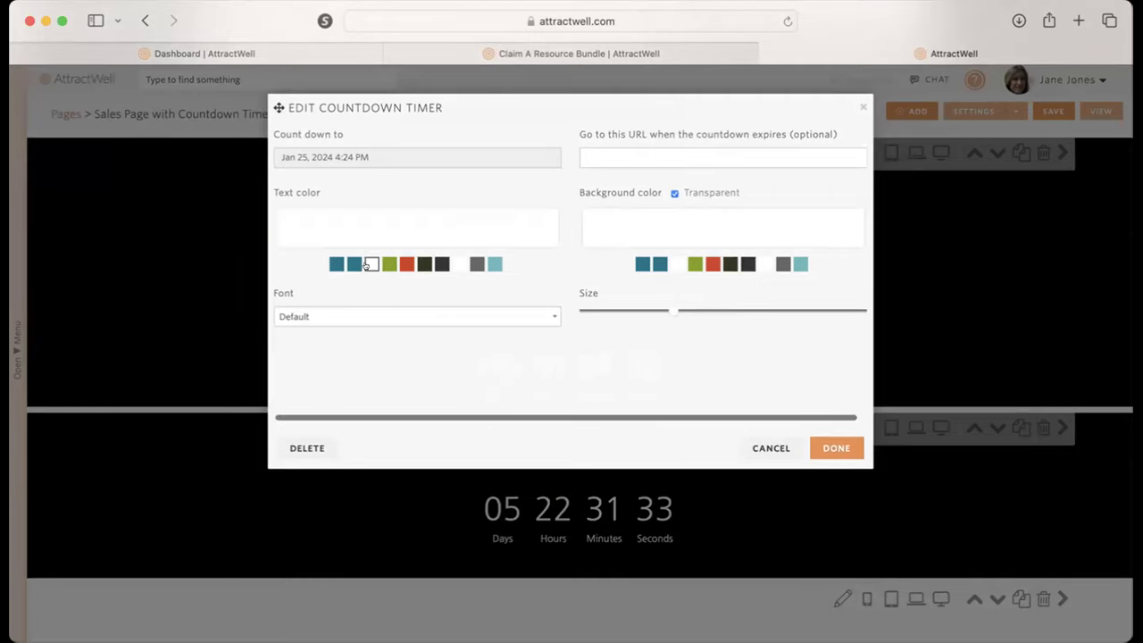
# - Set the new timer to count down to January 31, 2024, and place the cursor in its expiry redirect URL
pyautogui.click(441, 160)
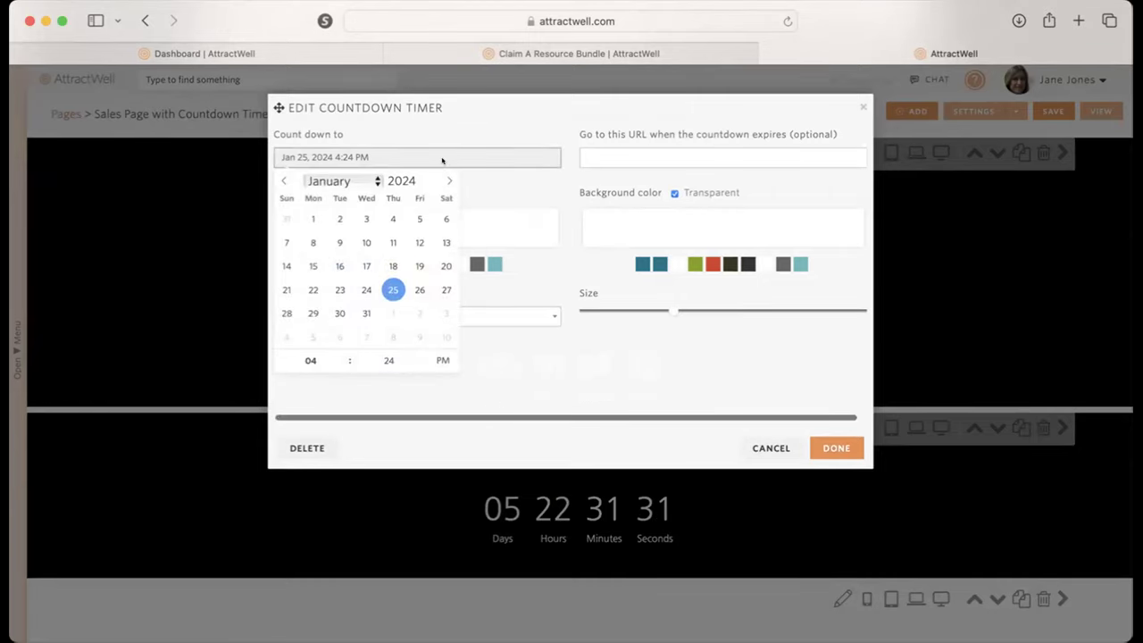
pyautogui.click(356, 309)
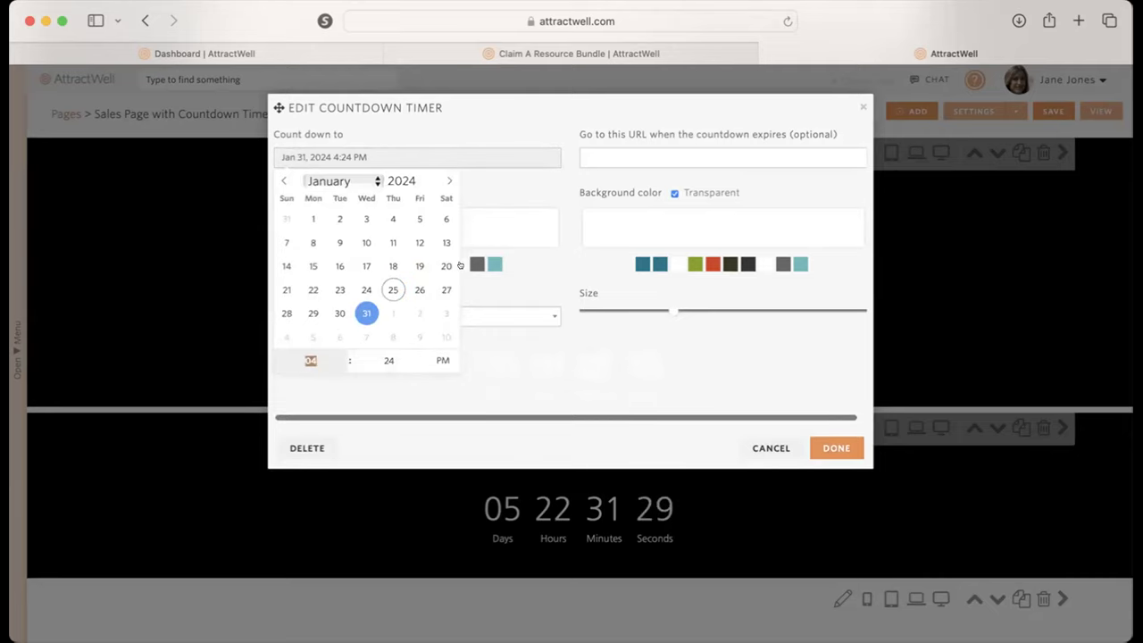
pyautogui.click(567, 203)
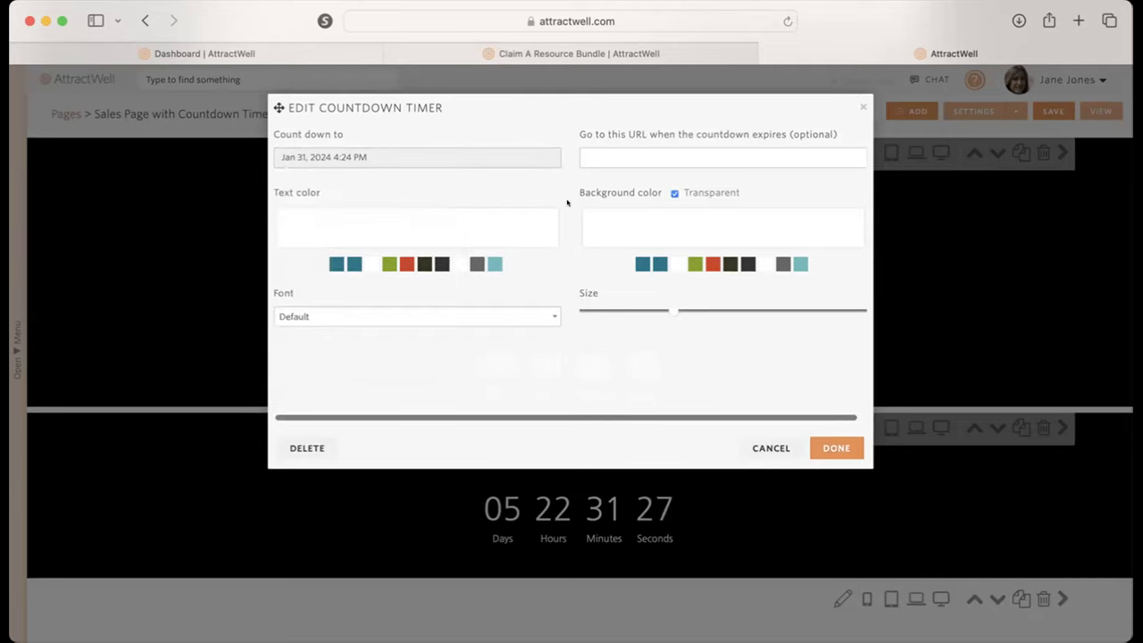
pyautogui.click(597, 158)
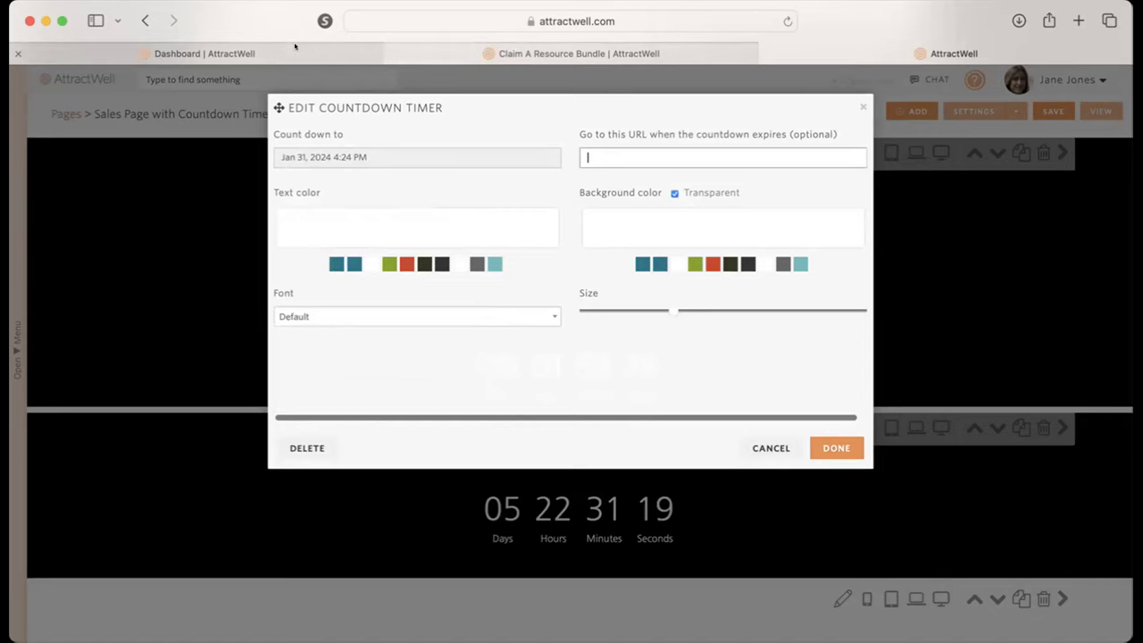
# - Go to the website pages from the dashboard and start a new page from the Coming Soon/Waitlist template Waitlist Page
pyautogui.moveTo(295, 47)
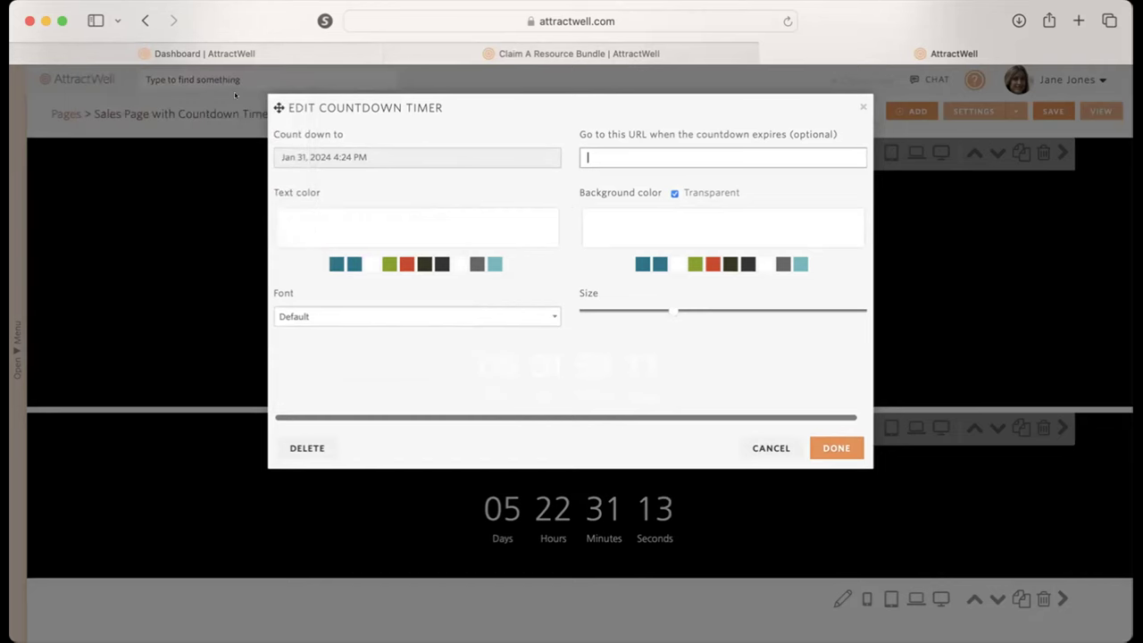
pyautogui.click(250, 49)
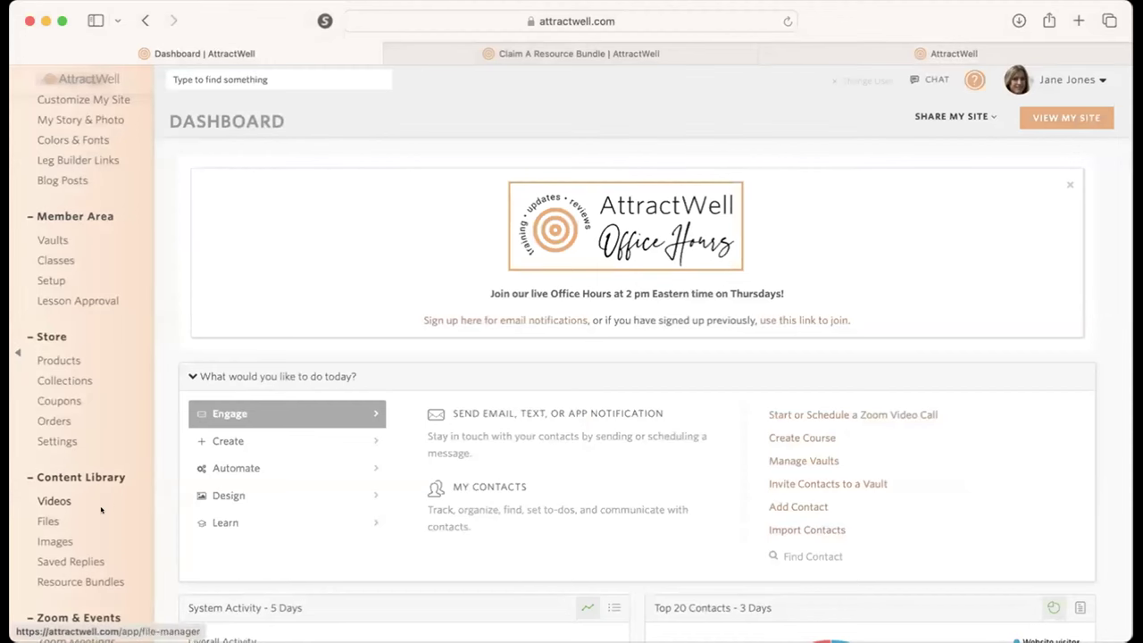
pyautogui.scroll(-2, 101, 510)
pyautogui.scroll(6, 101, 510)
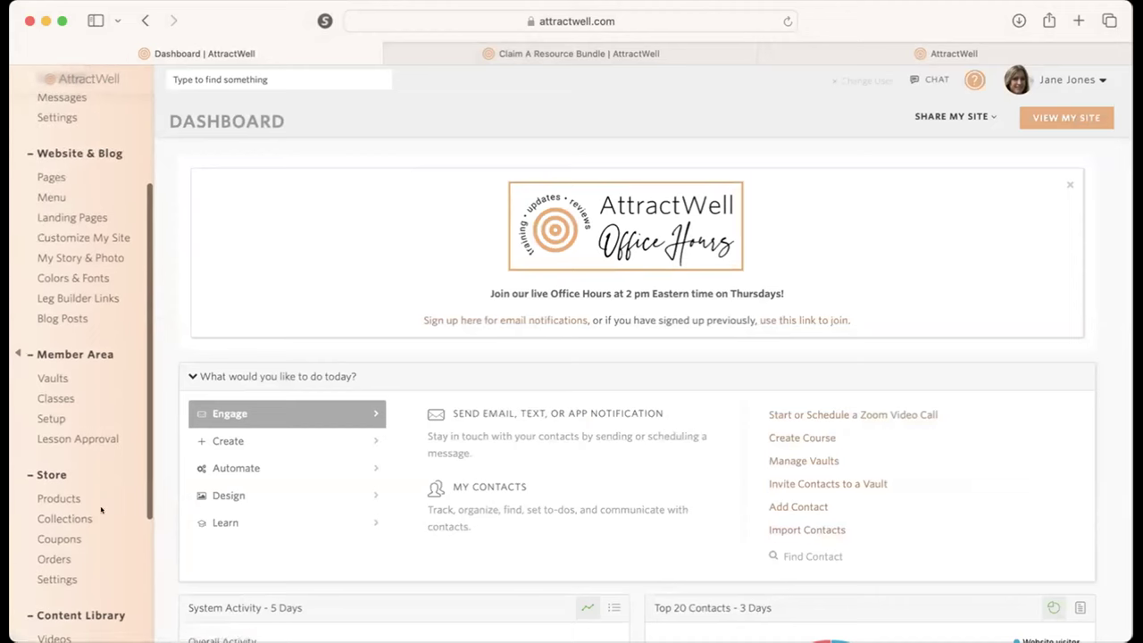
pyautogui.click(62, 177)
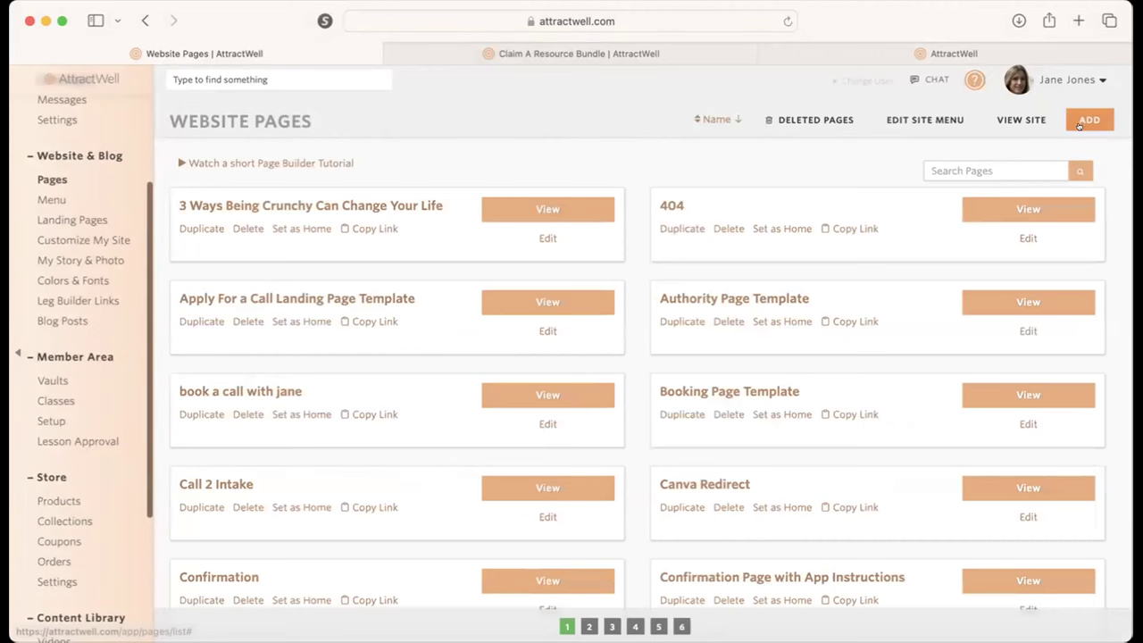
pyautogui.click(1090, 119)
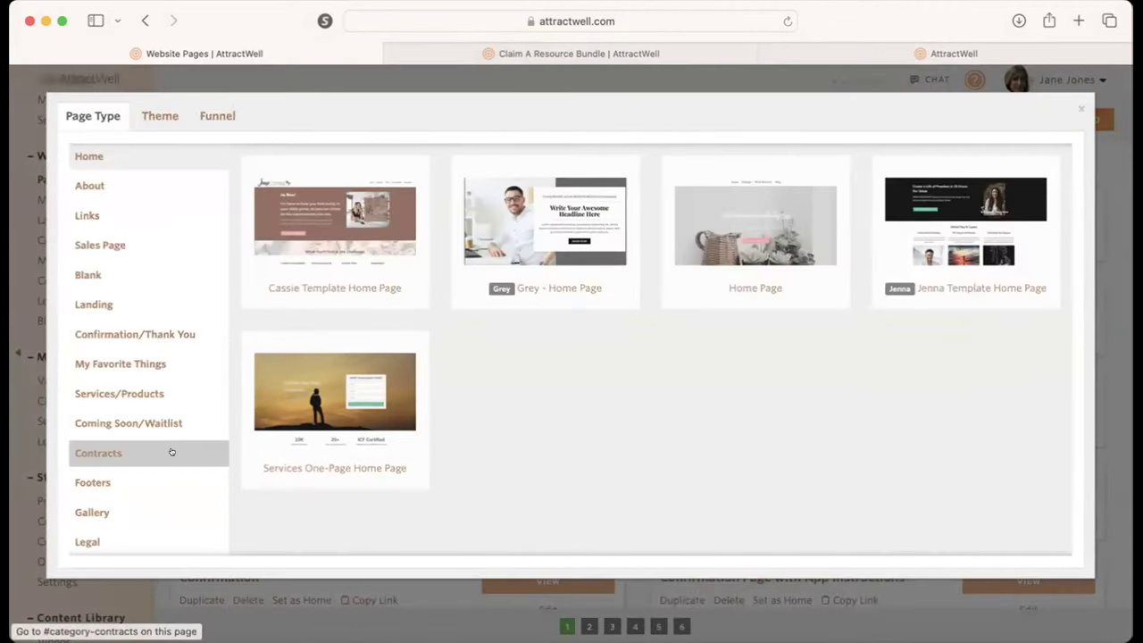
pyautogui.click(148, 418)
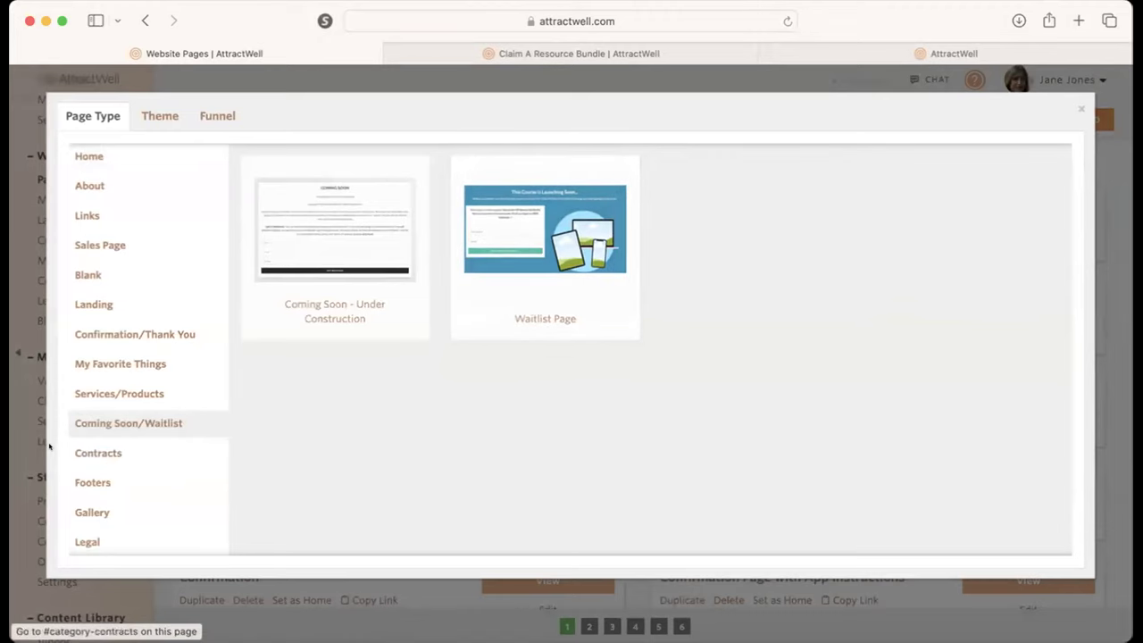
pyautogui.click(544, 241)
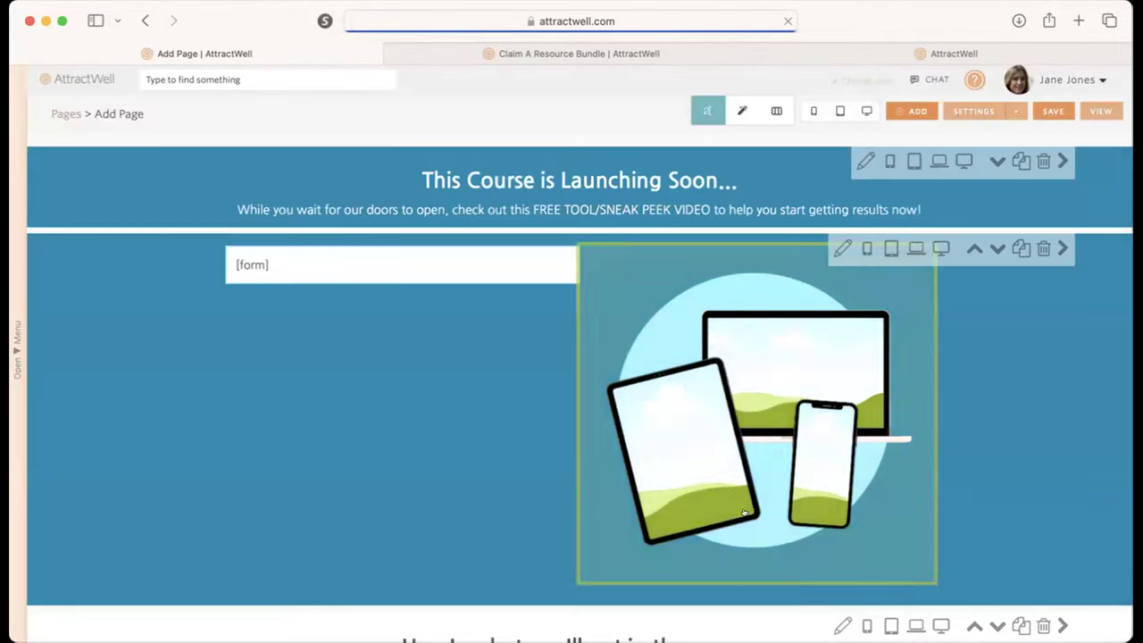
# - Preview the waitlist page in desktop view, then return to the website pages list without saving it
pyautogui.click(866, 110)
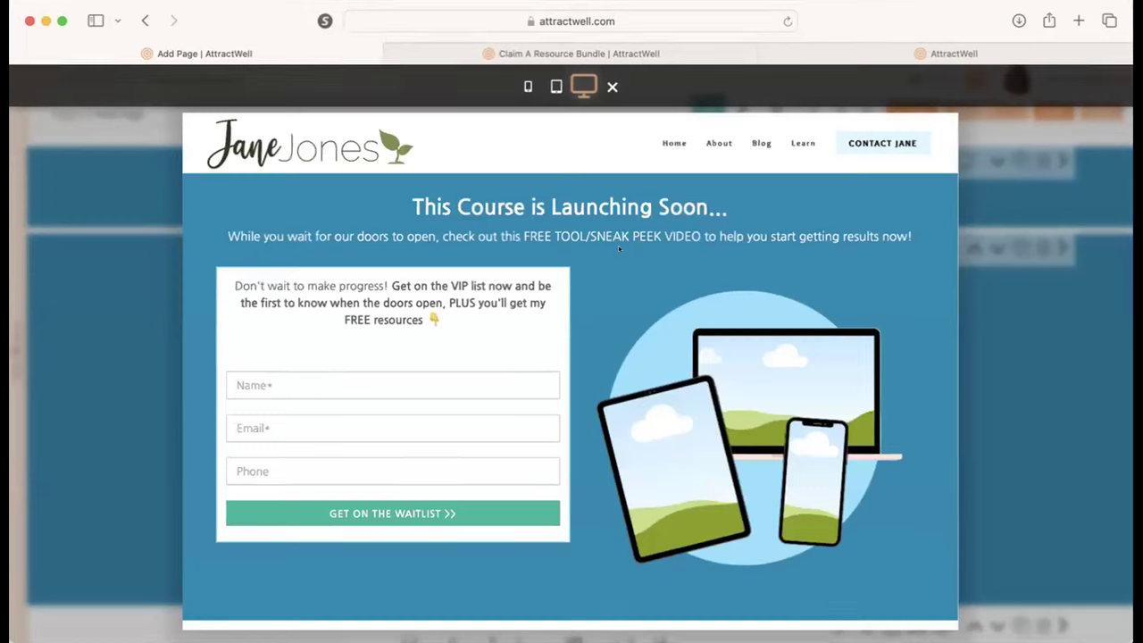
pyautogui.moveTo(399, 205); pyautogui.dragTo(711, 204)
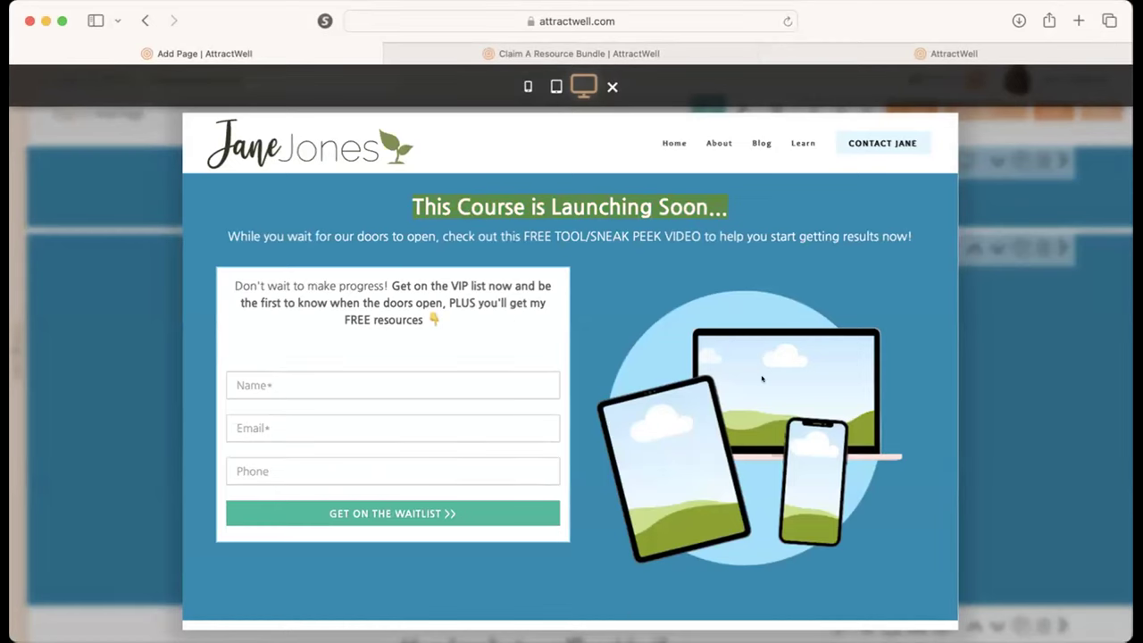
pyautogui.click(79, 164)
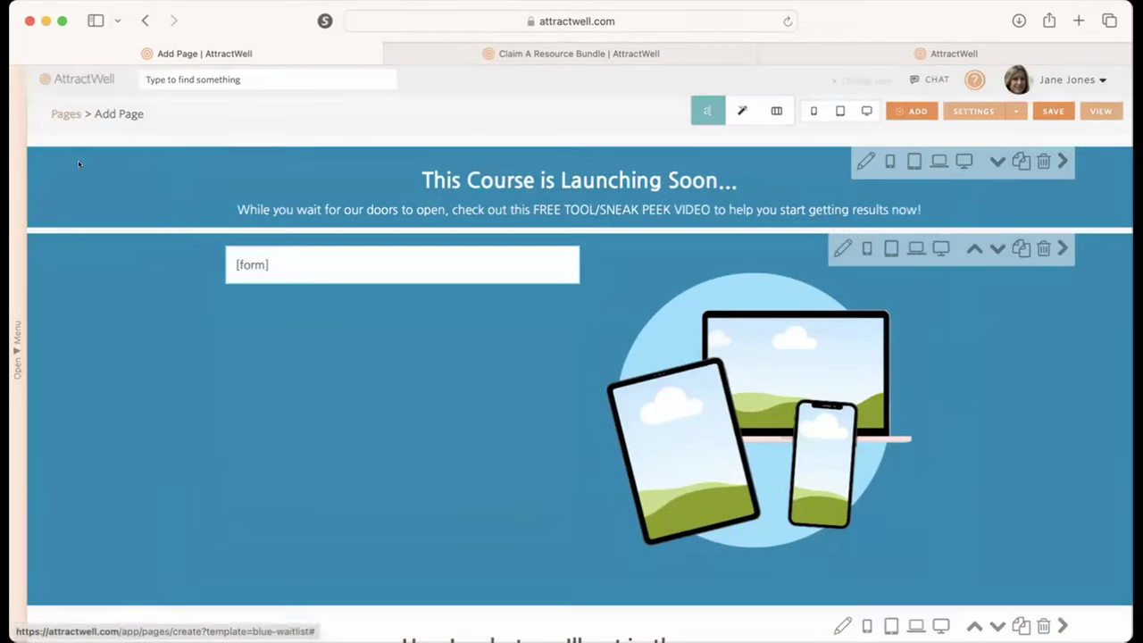
pyautogui.click(59, 114)
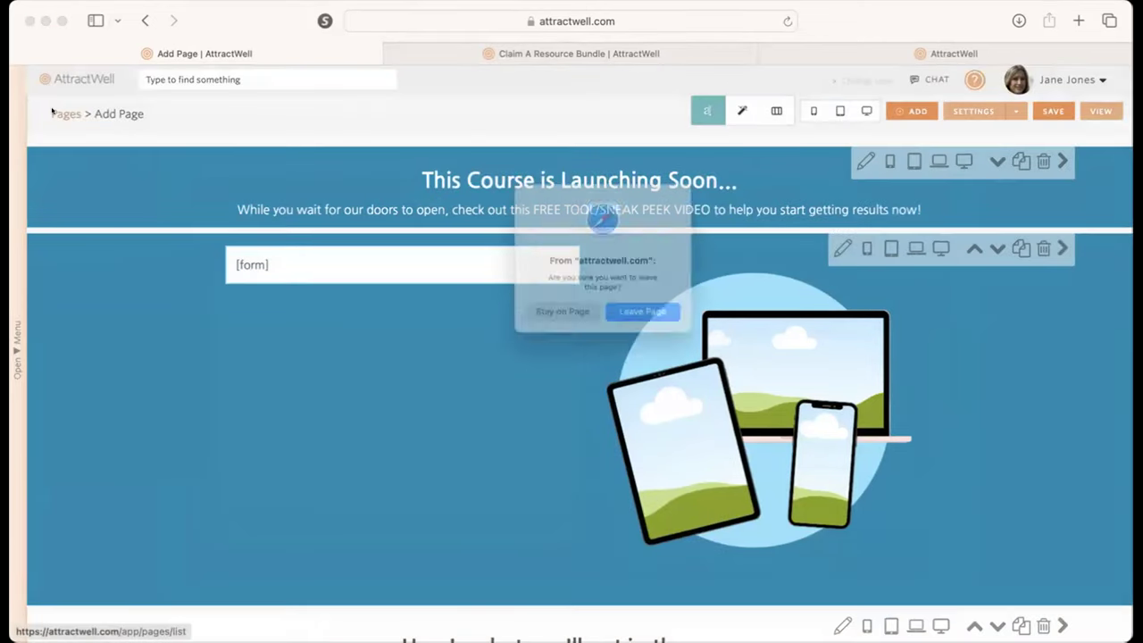
pyautogui.click(649, 320)
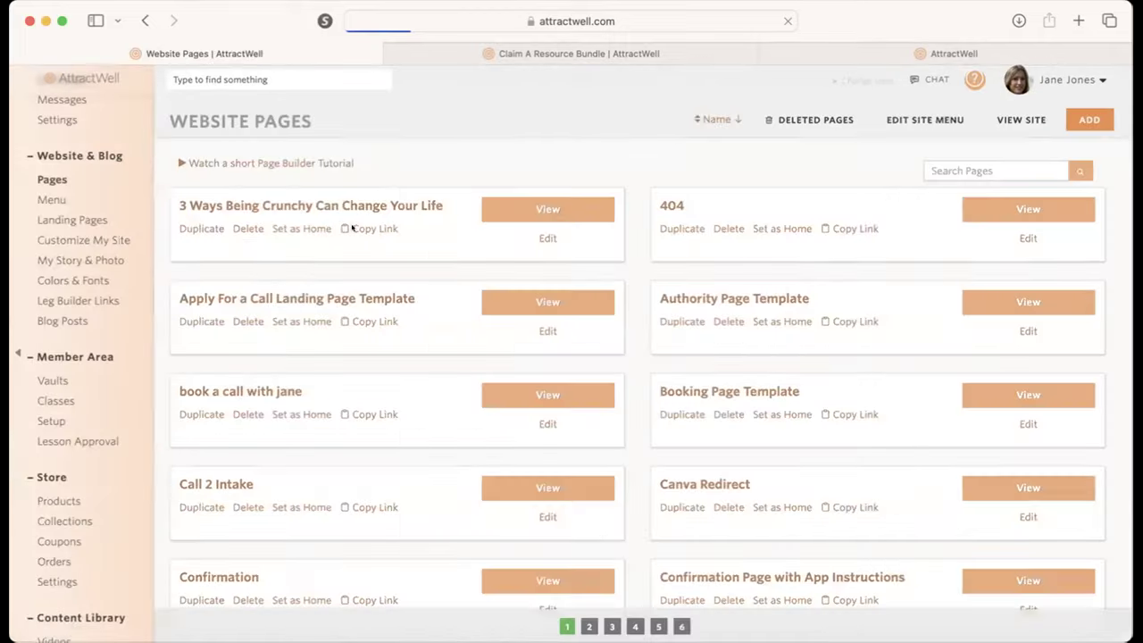
# - Search the Success Academy's training videos for "waitlist" and close the YouTube results when done
pyautogui.scroll(5, 67, 196)
pyautogui.click(71, 156)
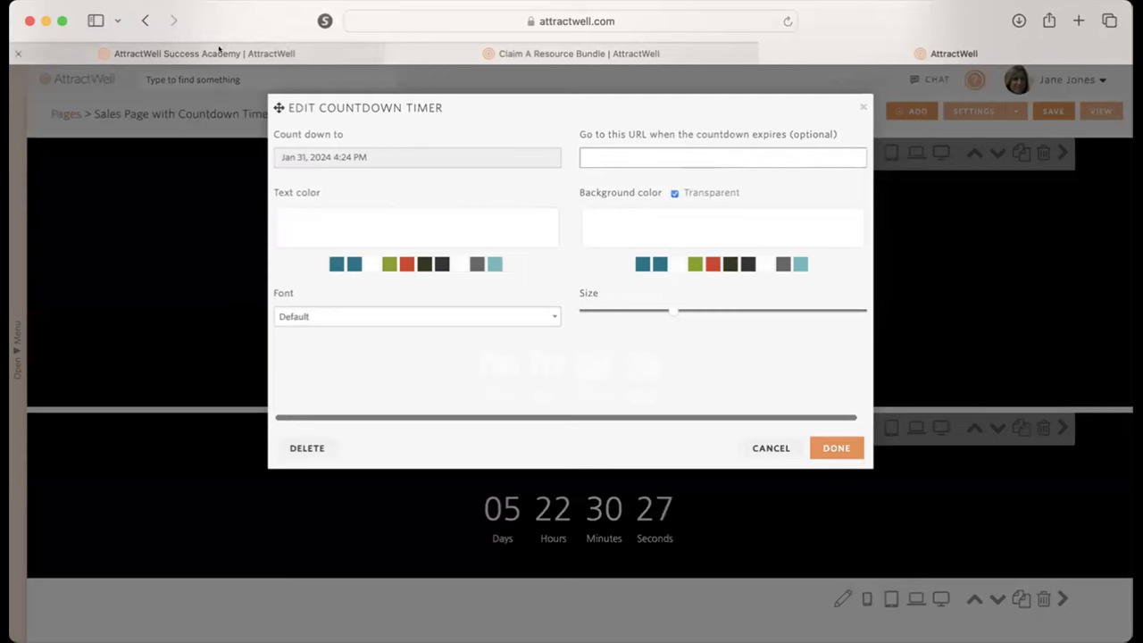
pyautogui.click(219, 52)
pyautogui.click(1036, 304)
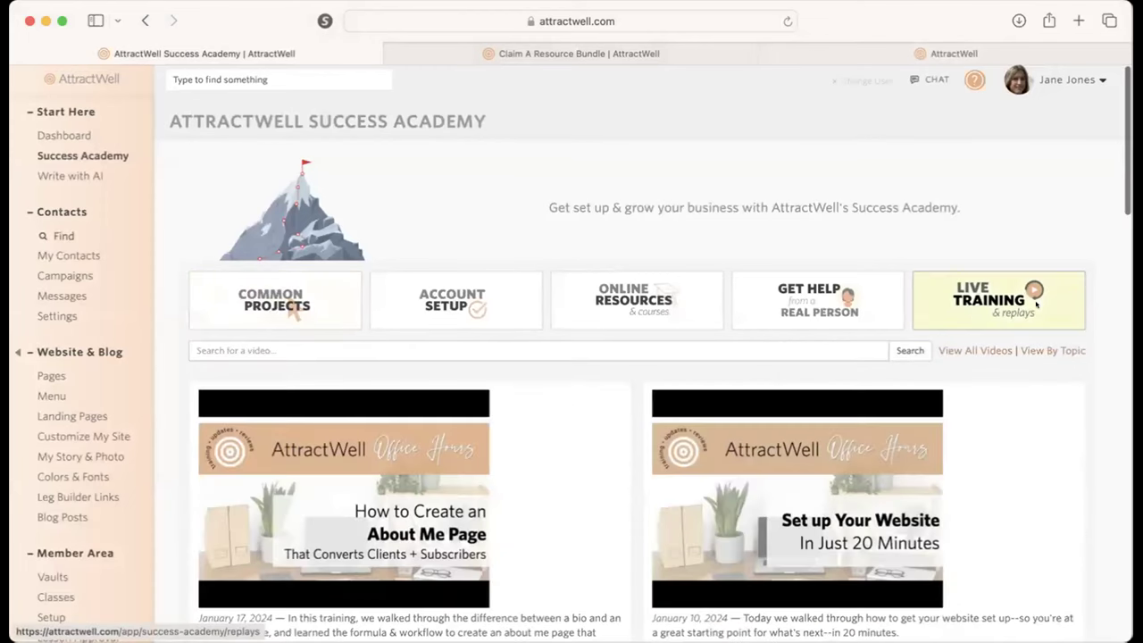
pyautogui.click(685, 348)
pyautogui.write('wai')
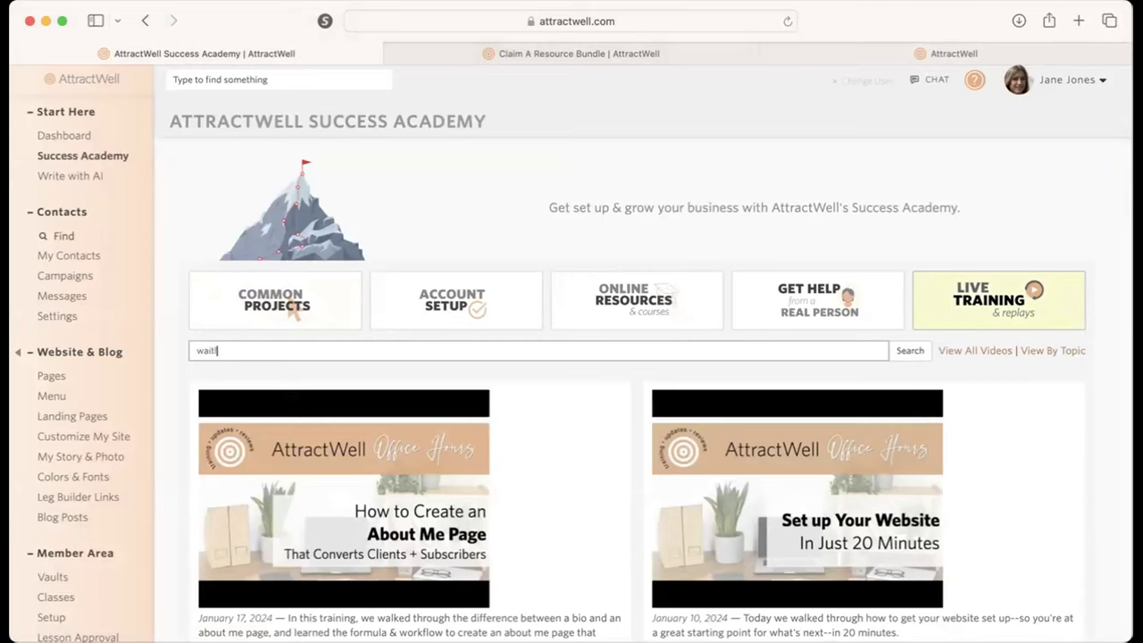
pyautogui.write('tlist')
pyautogui.press('Return')
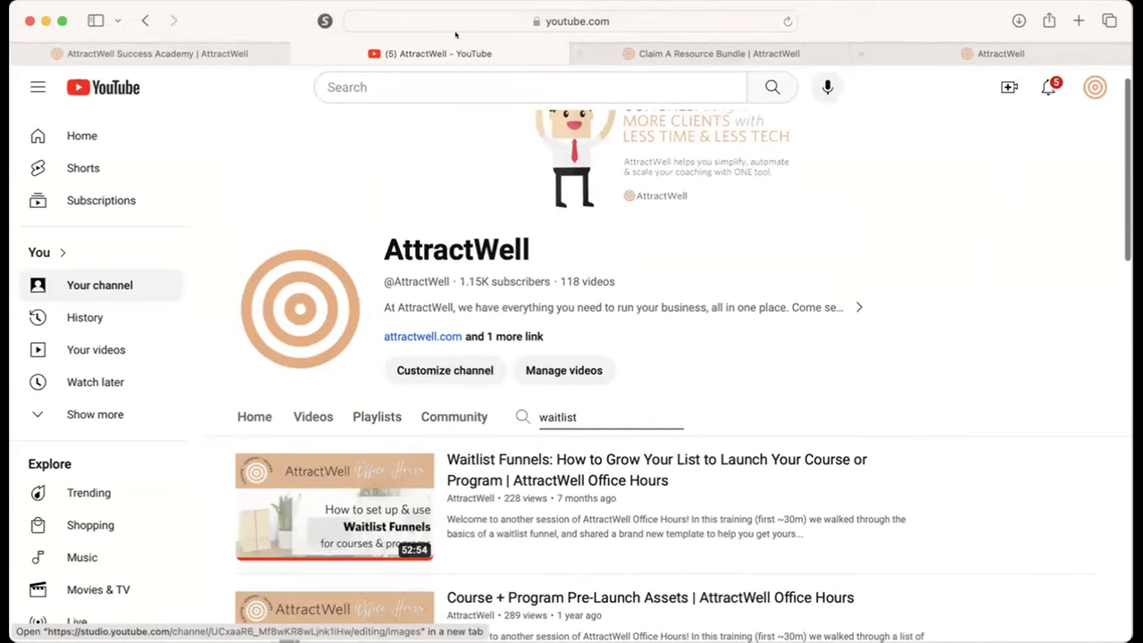
pyautogui.click(298, 52)
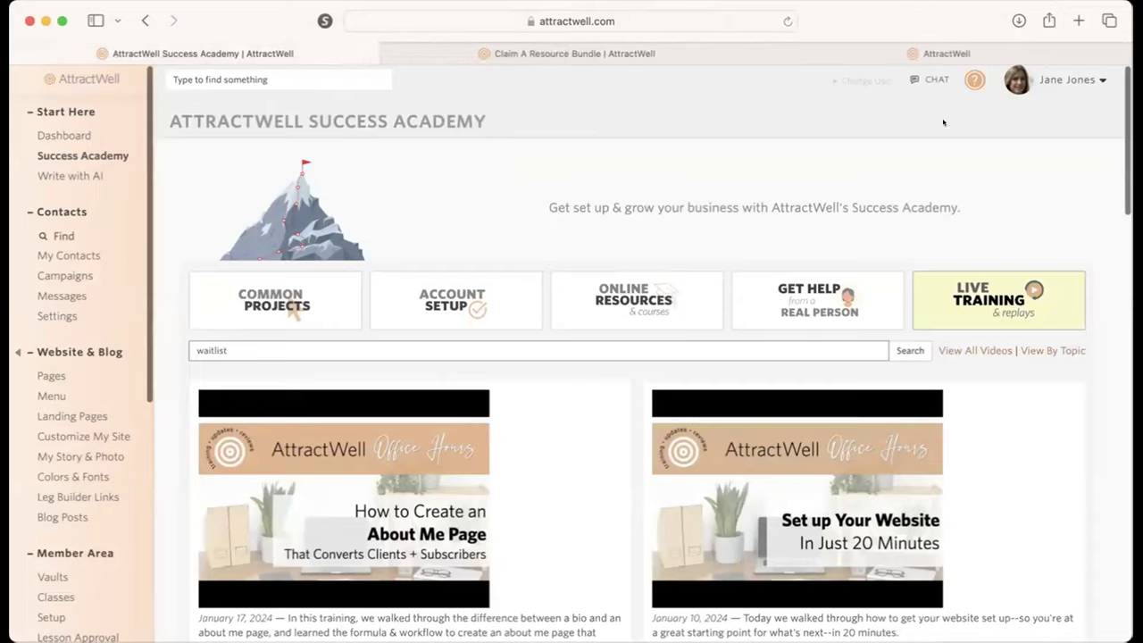
# - Apply the countdown timer settings on the sales page, then delete the whole Headline Here section
pyautogui.click(646, 54)
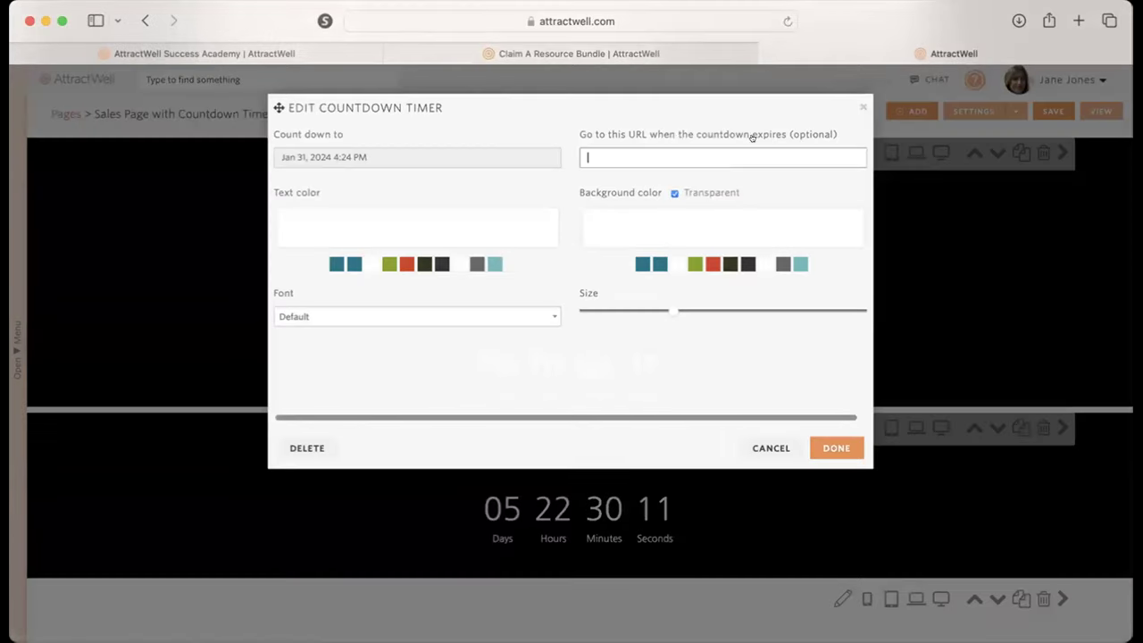
pyautogui.click(815, 439)
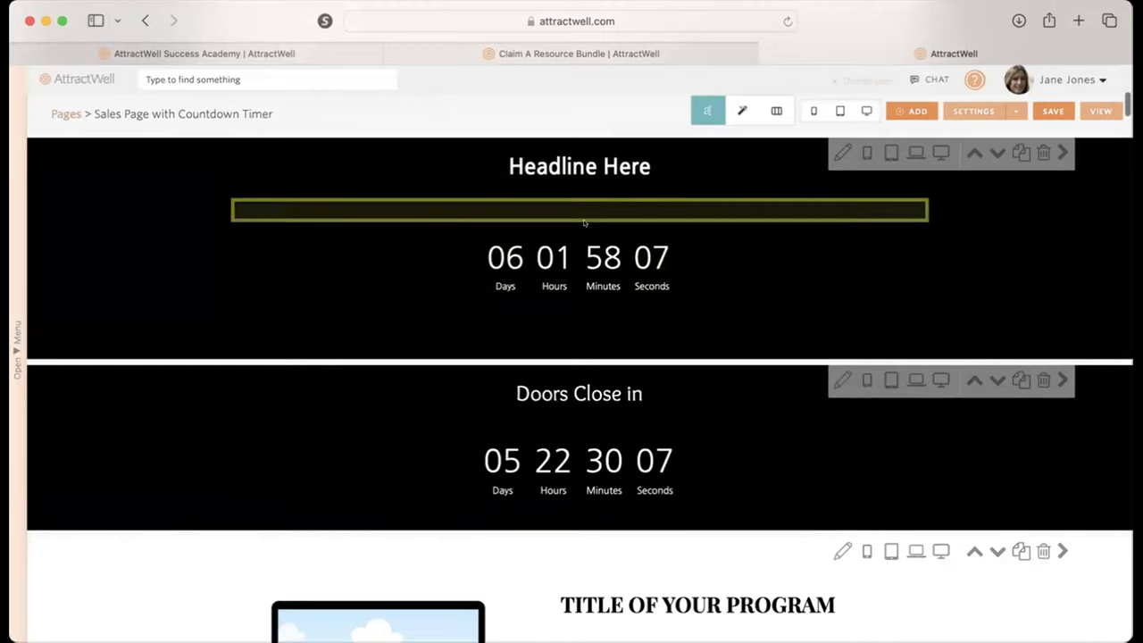
pyautogui.click(1043, 153)
pyautogui.click(717, 346)
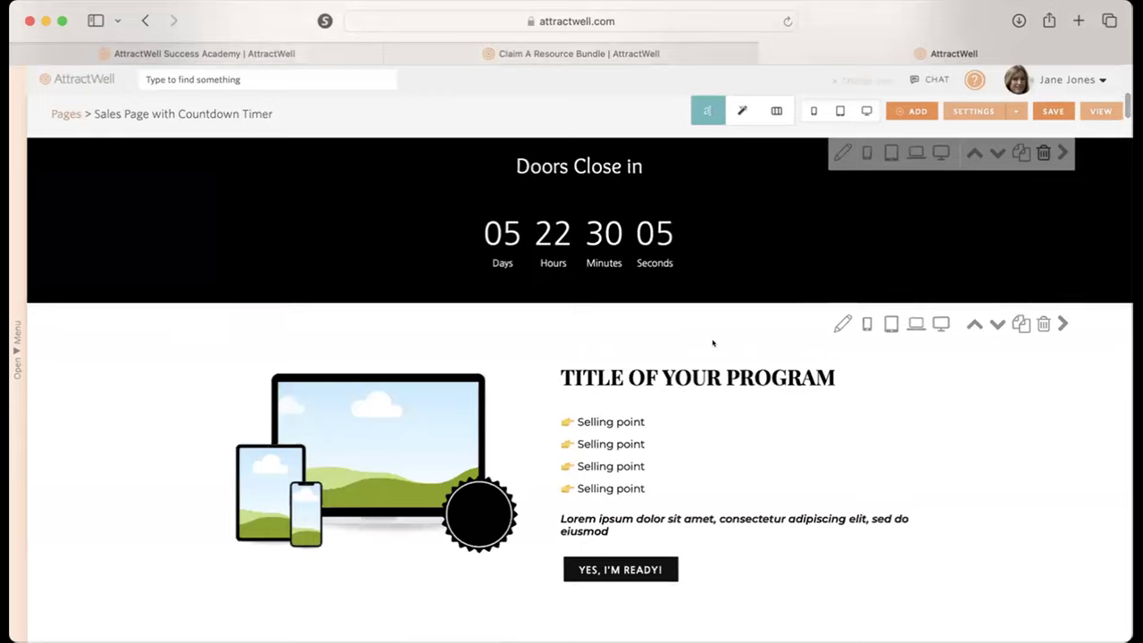
# - Review the sales page's remaining sections and the Canva template links in the invisible Template Instructions section
pyautogui.scroll(-3, 713, 343)
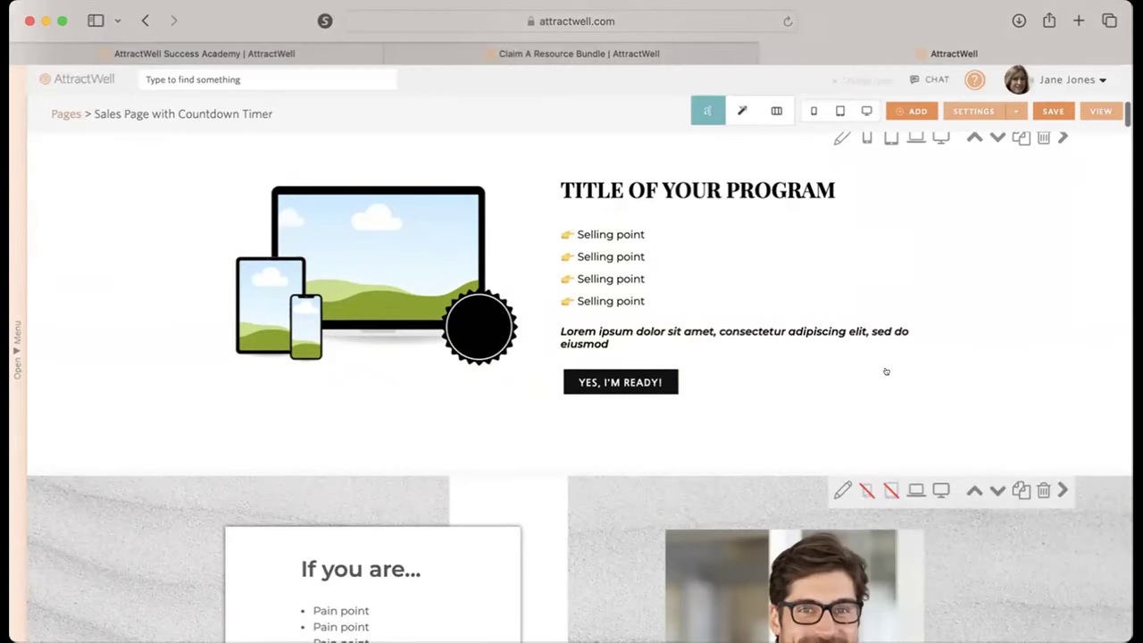
pyautogui.scroll(-5, 858, 335)
pyautogui.scroll(-20, 856, 335)
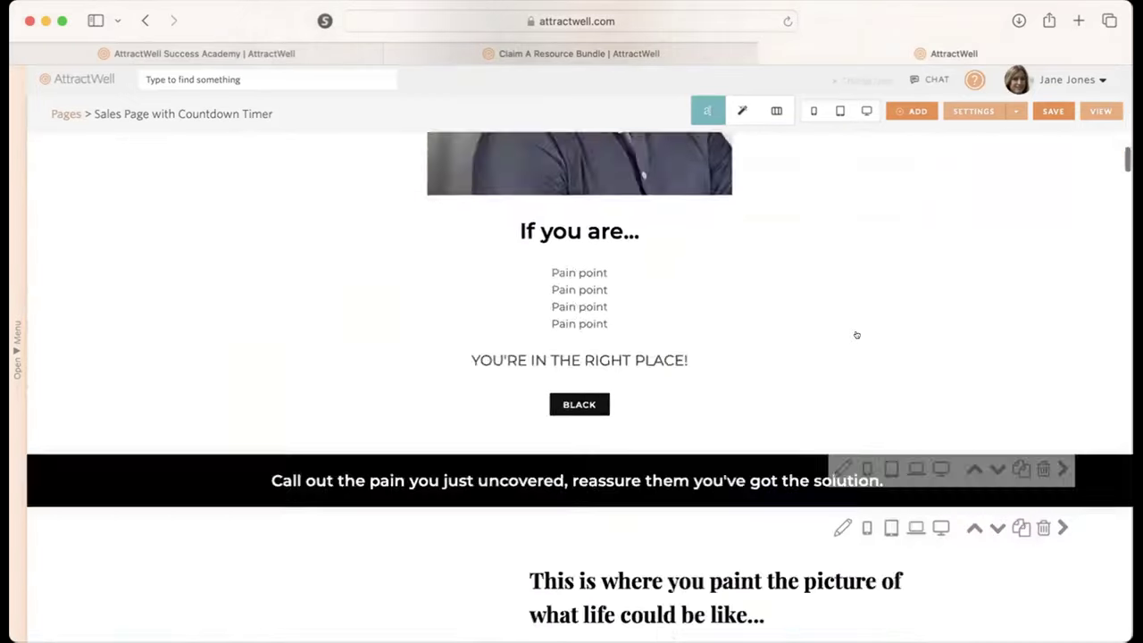
pyautogui.scroll(-20, 855, 335)
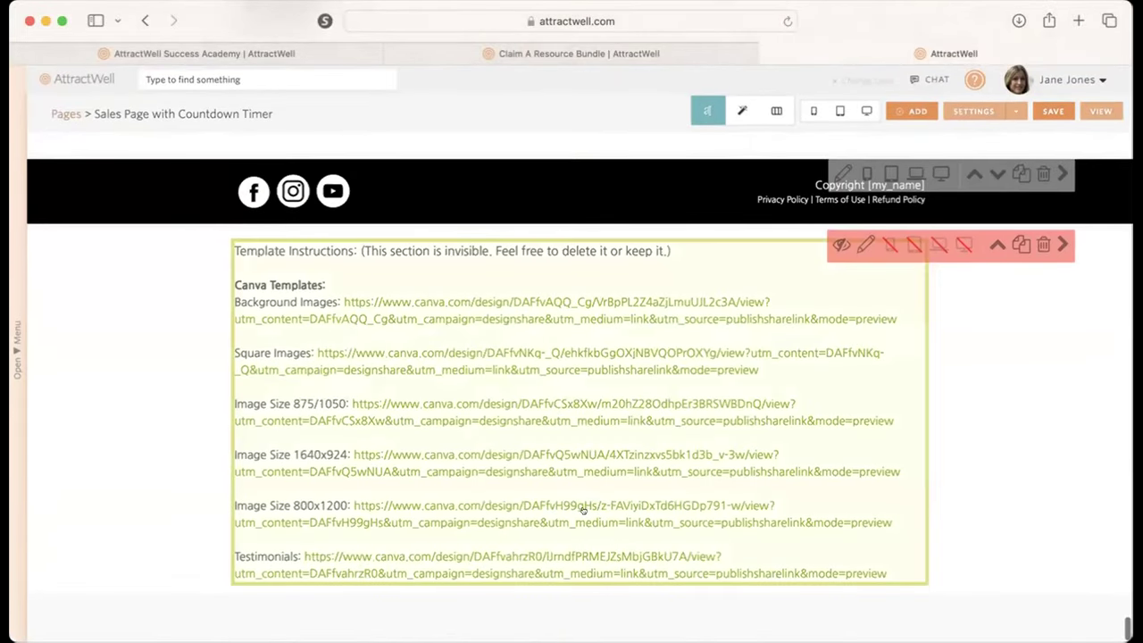
pyautogui.doubleClick(907, 426)
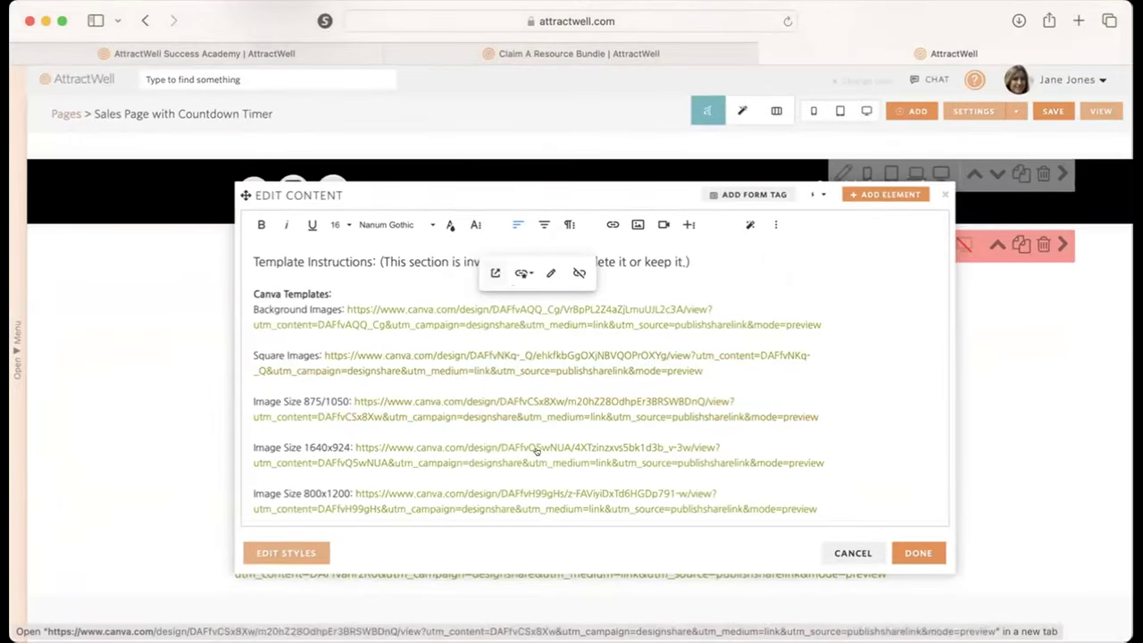
pyautogui.click(913, 552)
pyautogui.scroll(20, 908, 434)
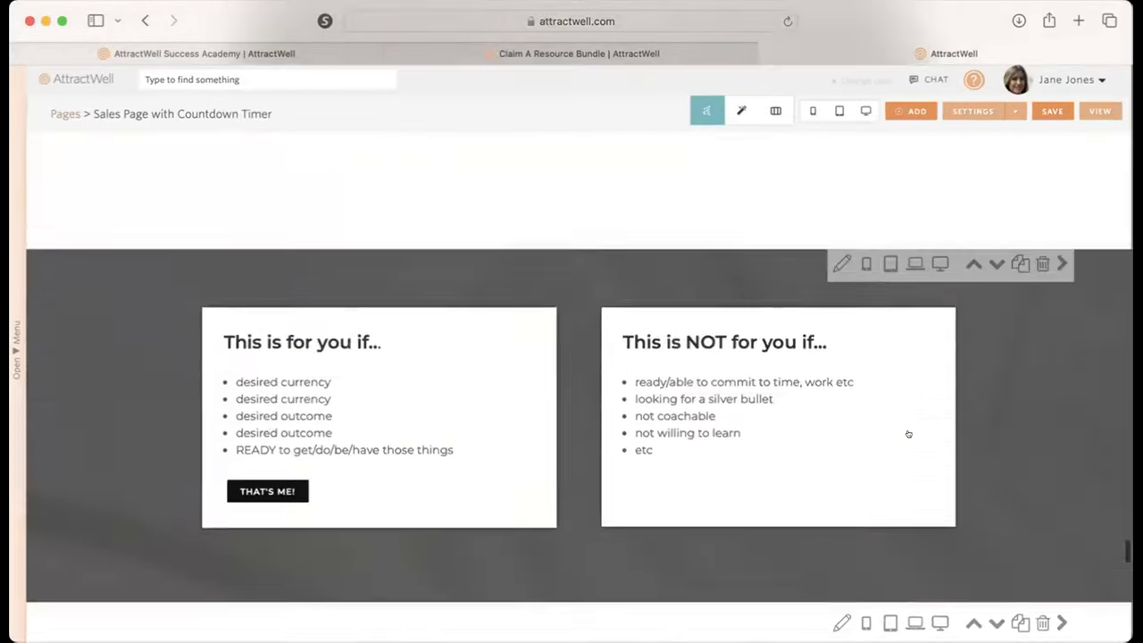
pyautogui.scroll(20, 908, 434)
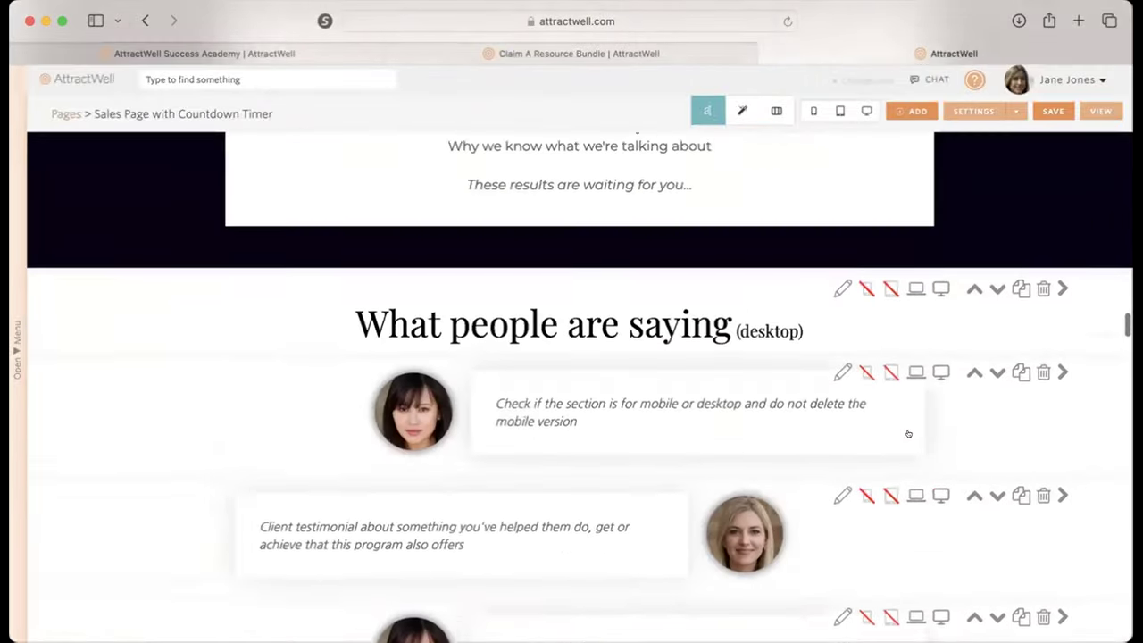
pyautogui.scroll(-15, 909, 434)
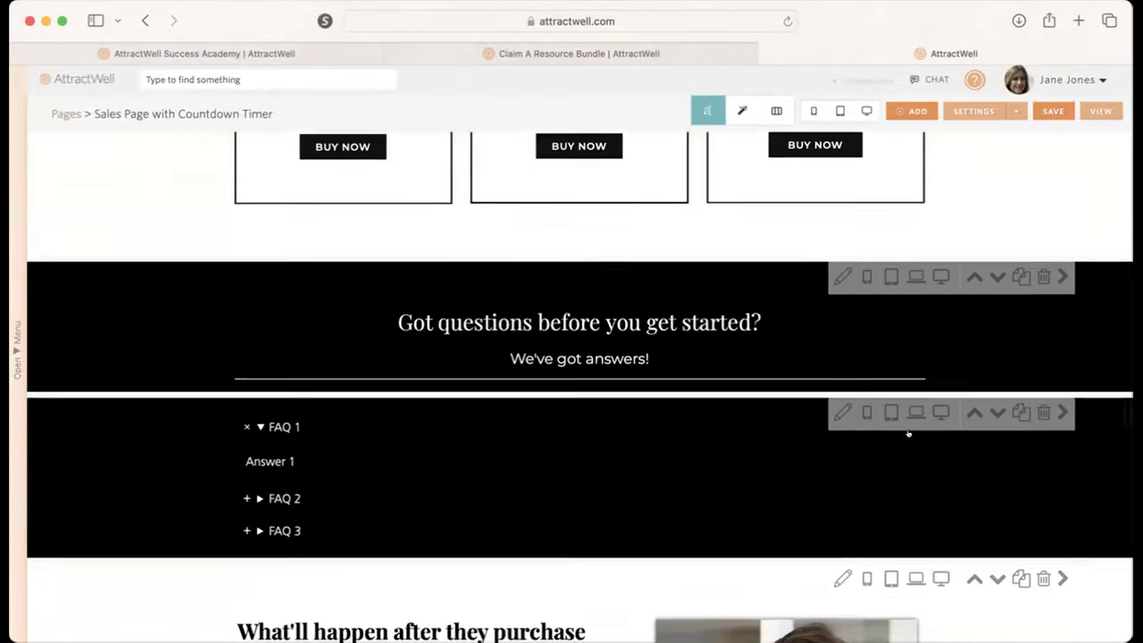
# - Set the FAQ accordion's header background to gray and its header font color to green, and apply the style
pyautogui.scroll(1, 909, 435)
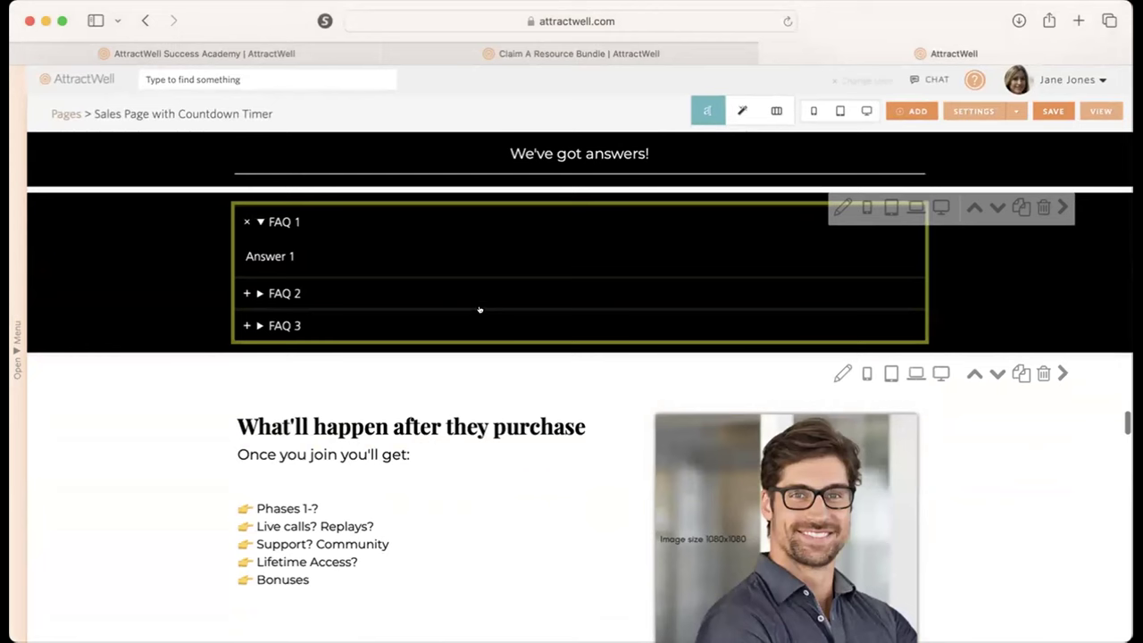
pyautogui.click(867, 277)
pyautogui.click(348, 148)
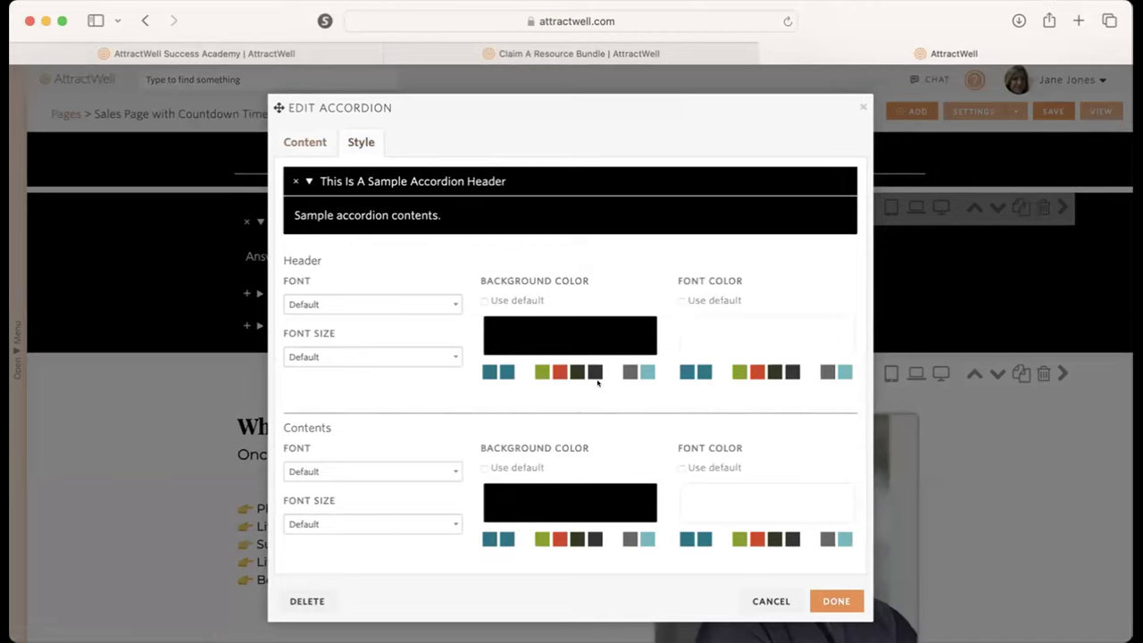
pyautogui.click(630, 371)
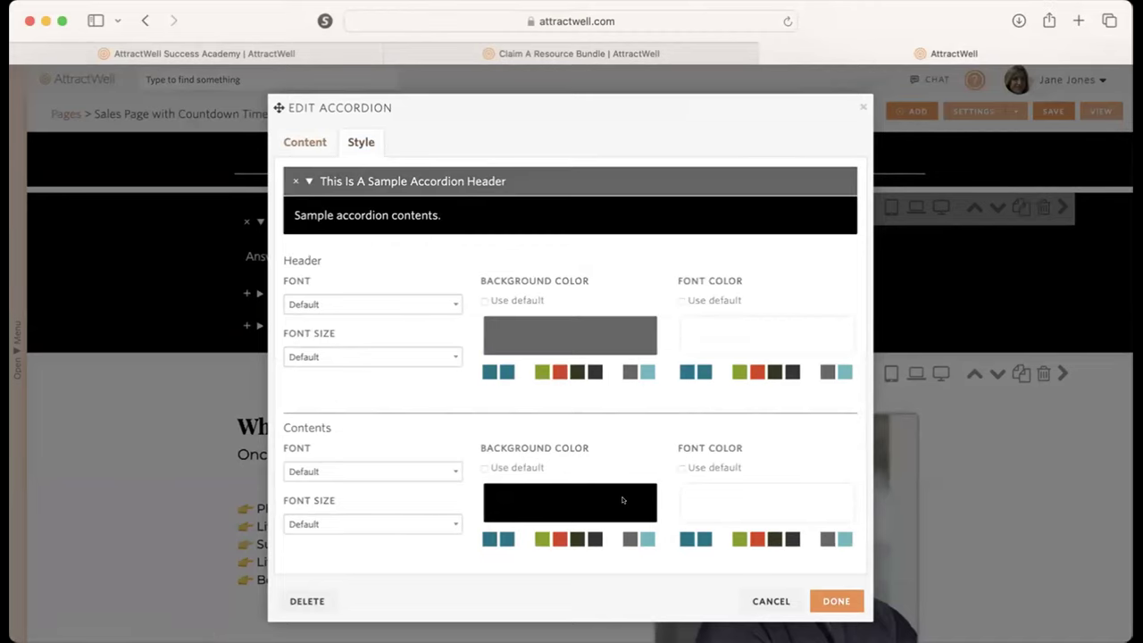
pyautogui.click(736, 372)
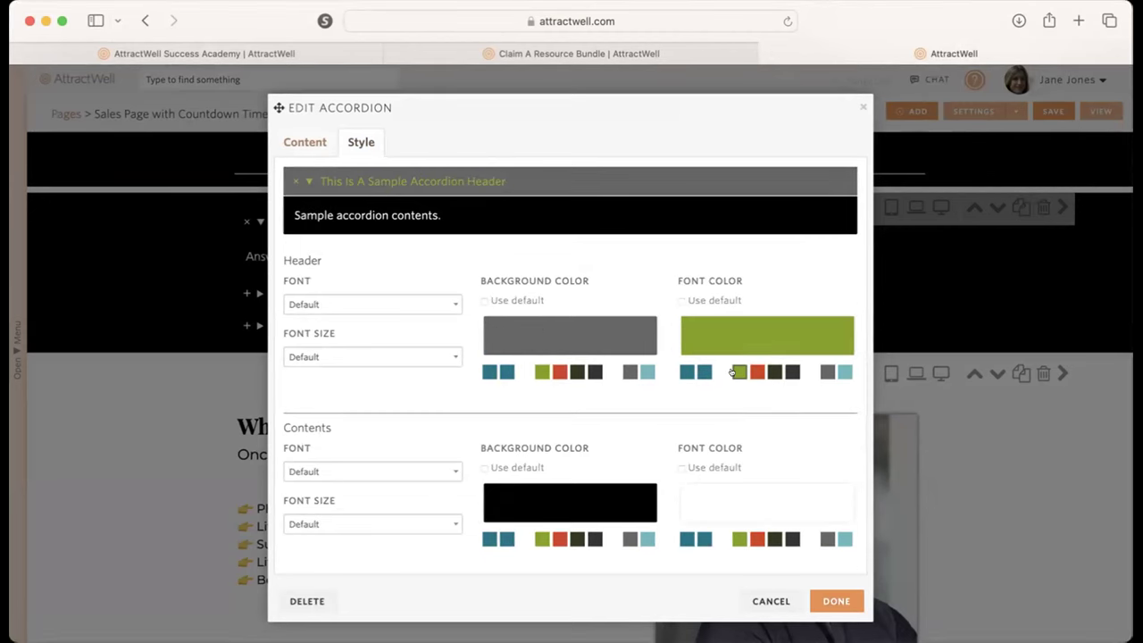
pyautogui.click(834, 600)
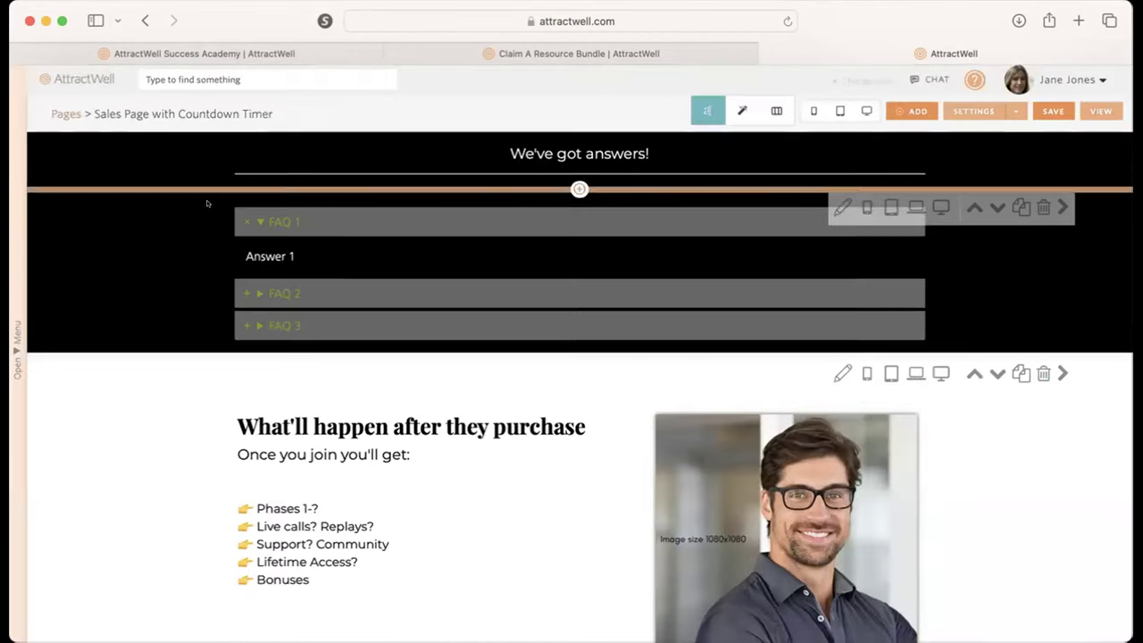
# - Preview the sales page in desktop view, expand FAQ 2 and FAQ 3 in the accordion, and close the preview
pyautogui.click(238, 295)
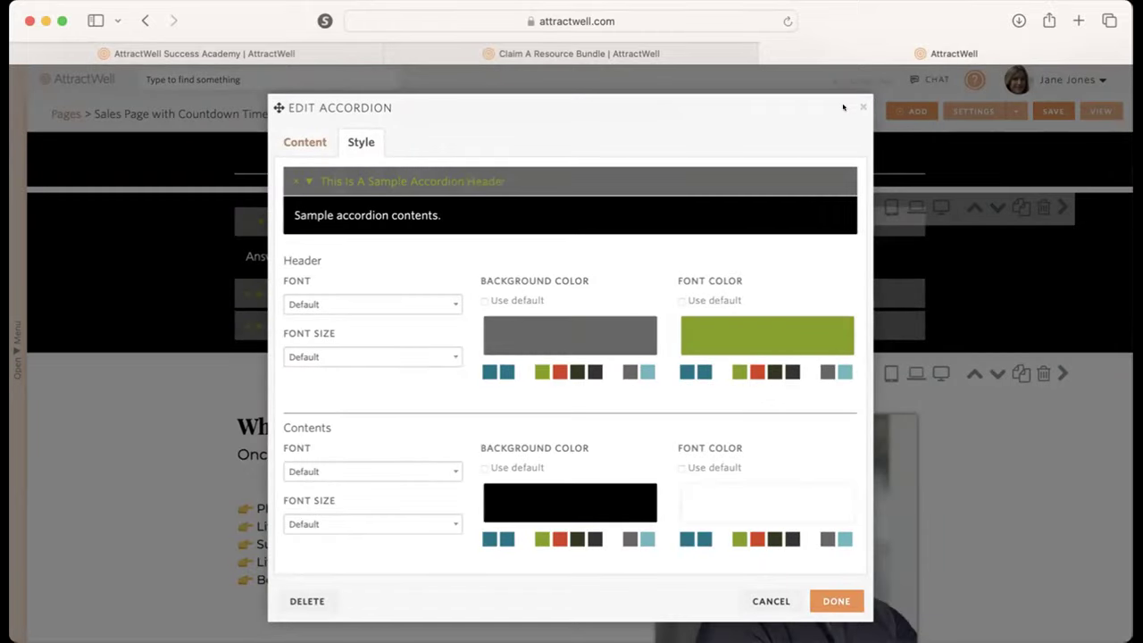
pyautogui.click(861, 105)
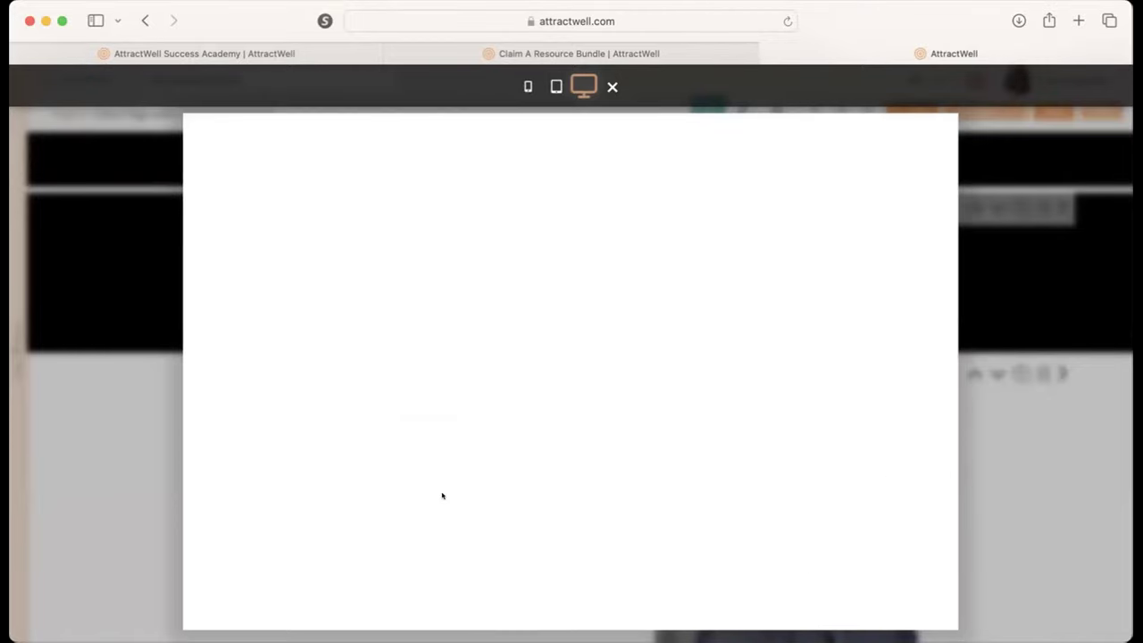
pyautogui.scroll(-10, 684, 397)
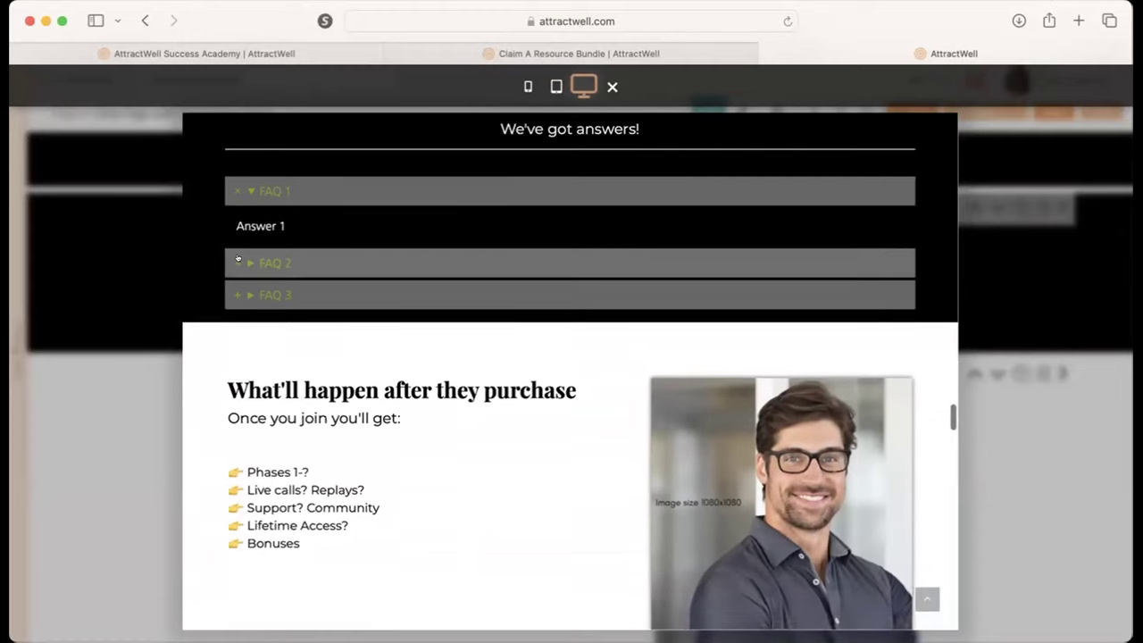
pyautogui.click(238, 262)
pyautogui.click(237, 333)
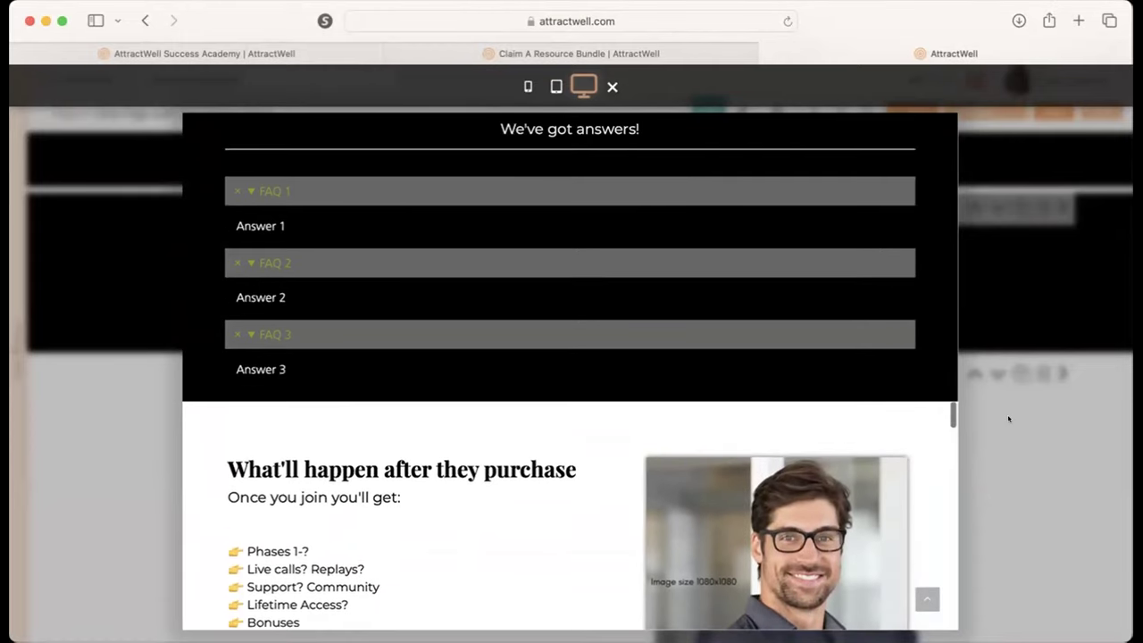
pyautogui.click(1010, 419)
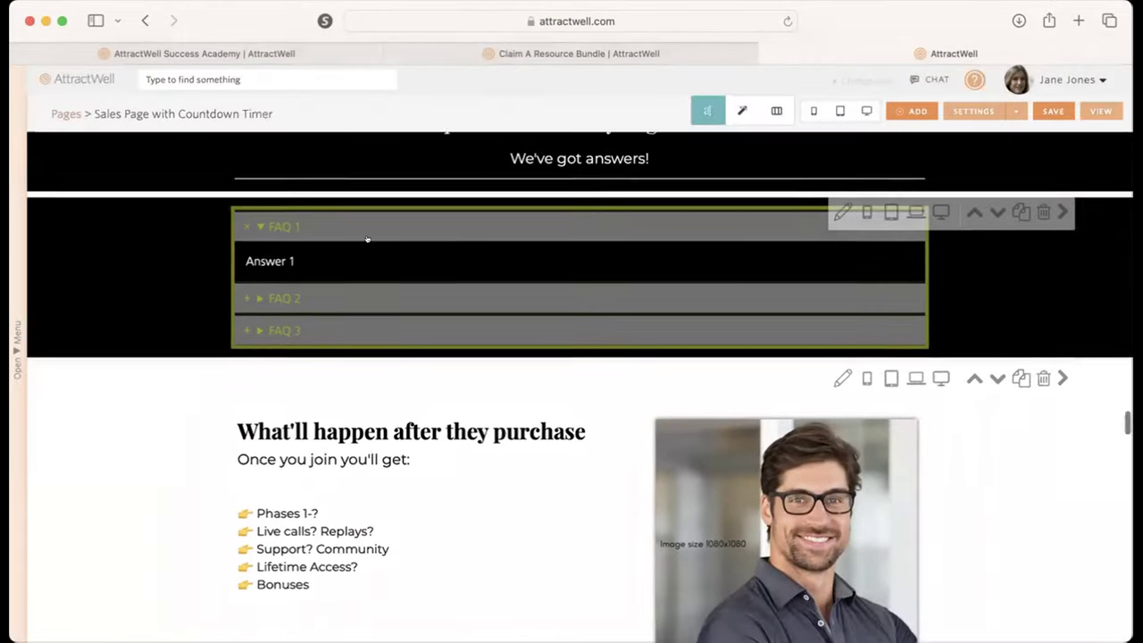
# - Review the FAQ accordion's content and style settings, including where FAQ 1's header and answer text are edited, and close the editor
pyautogui.scroll(3, 375, 239)
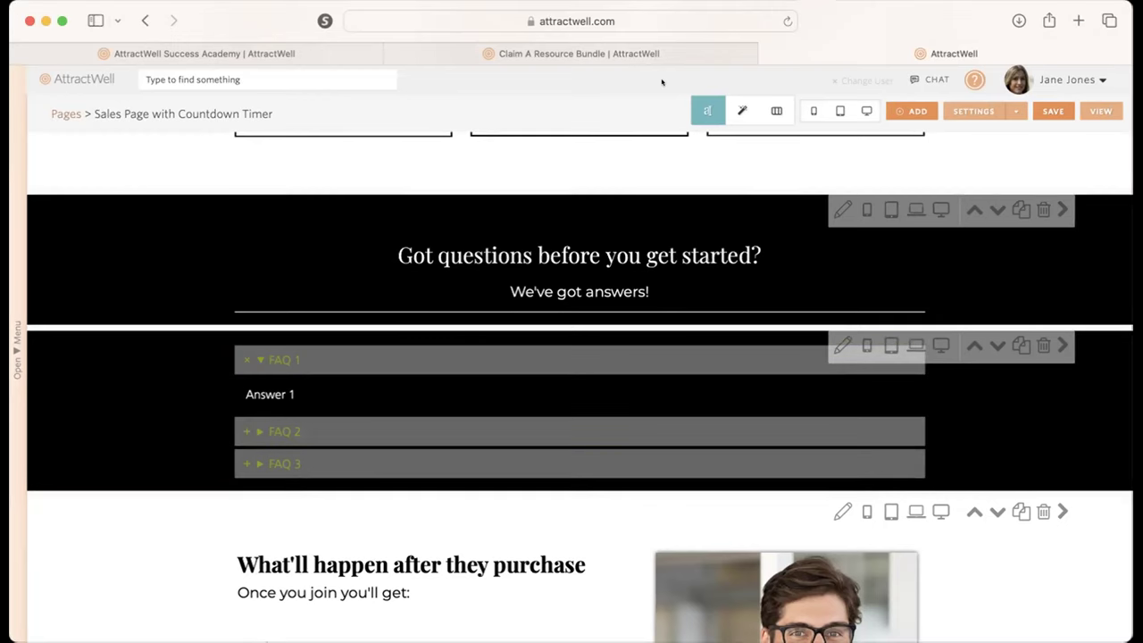
pyautogui.click(919, 383)
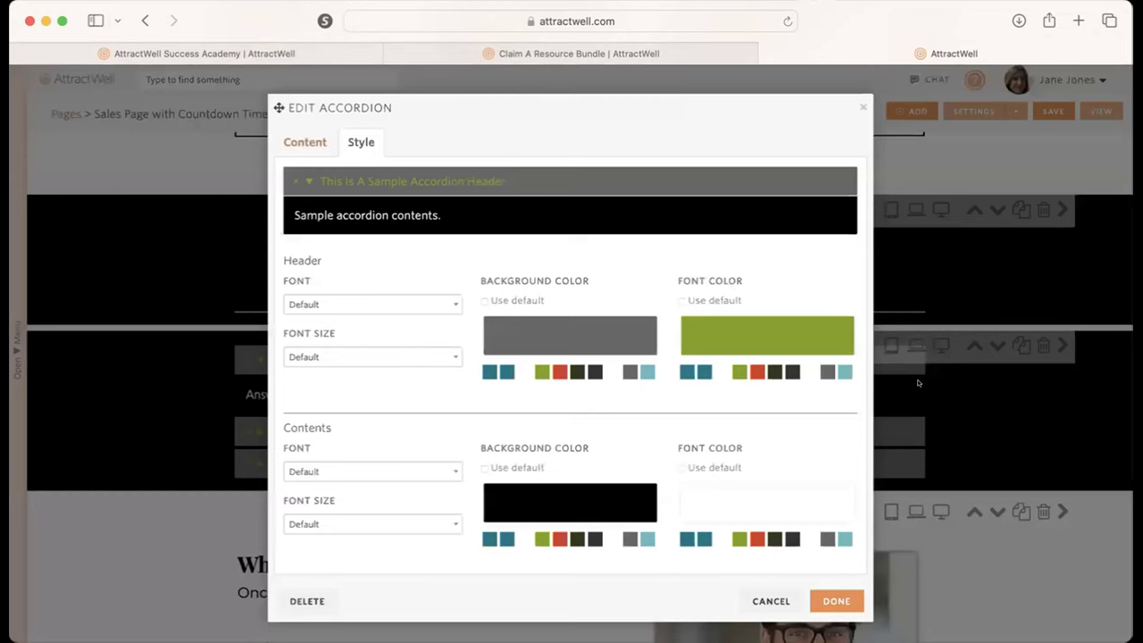
pyautogui.click(313, 141)
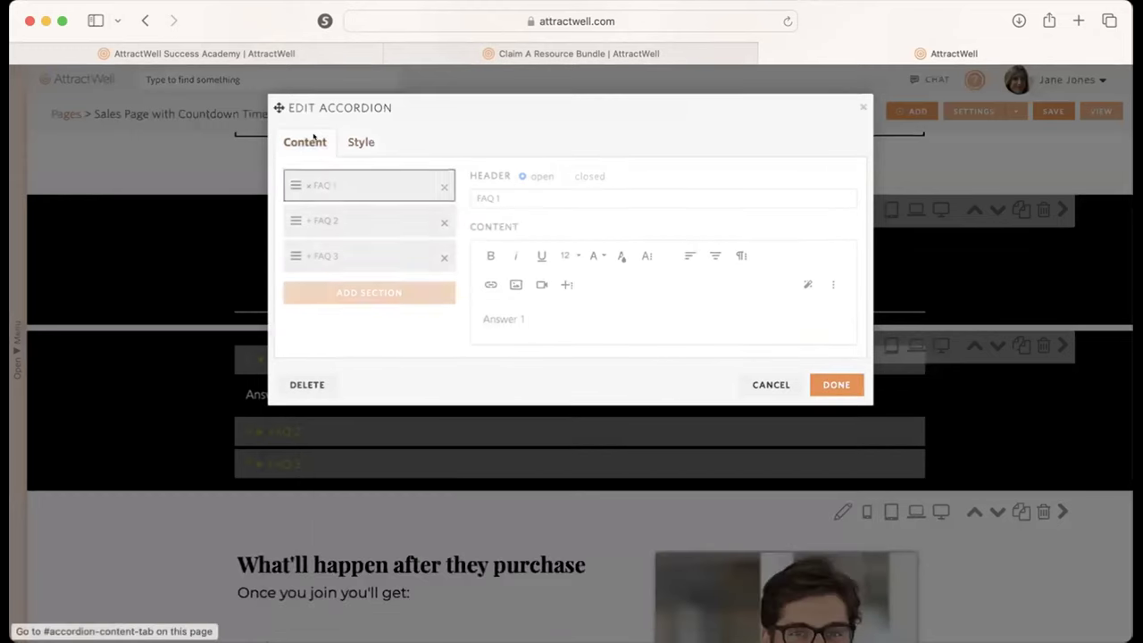
pyautogui.click(359, 141)
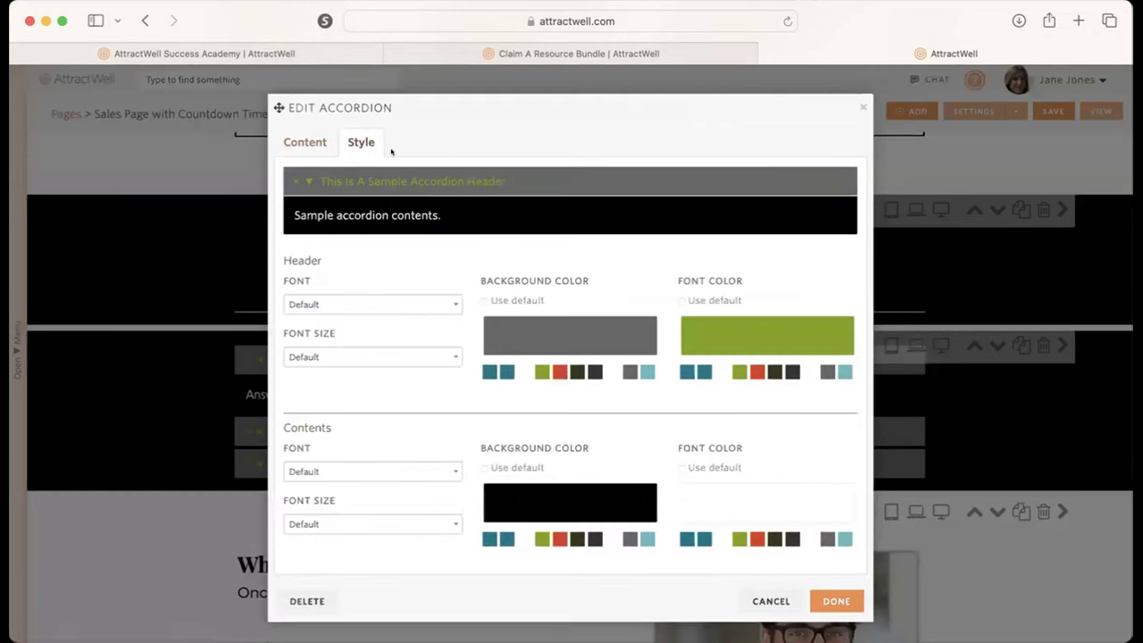
pyautogui.click(310, 142)
pyautogui.click(505, 189)
pyautogui.tripleClick(505, 185)
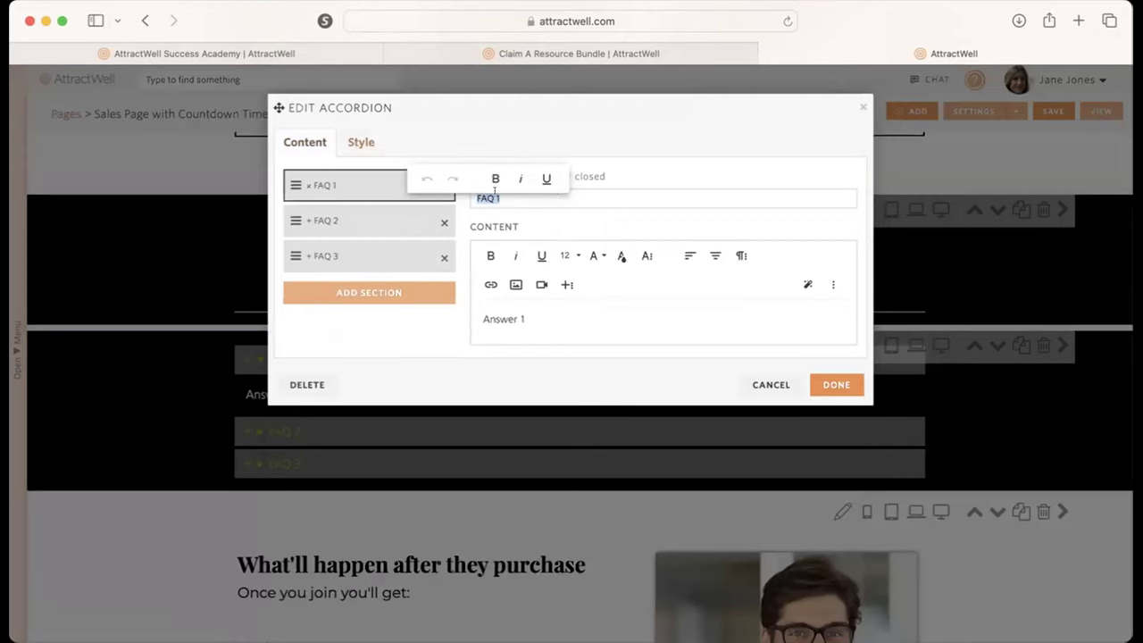
pyautogui.click(585, 341)
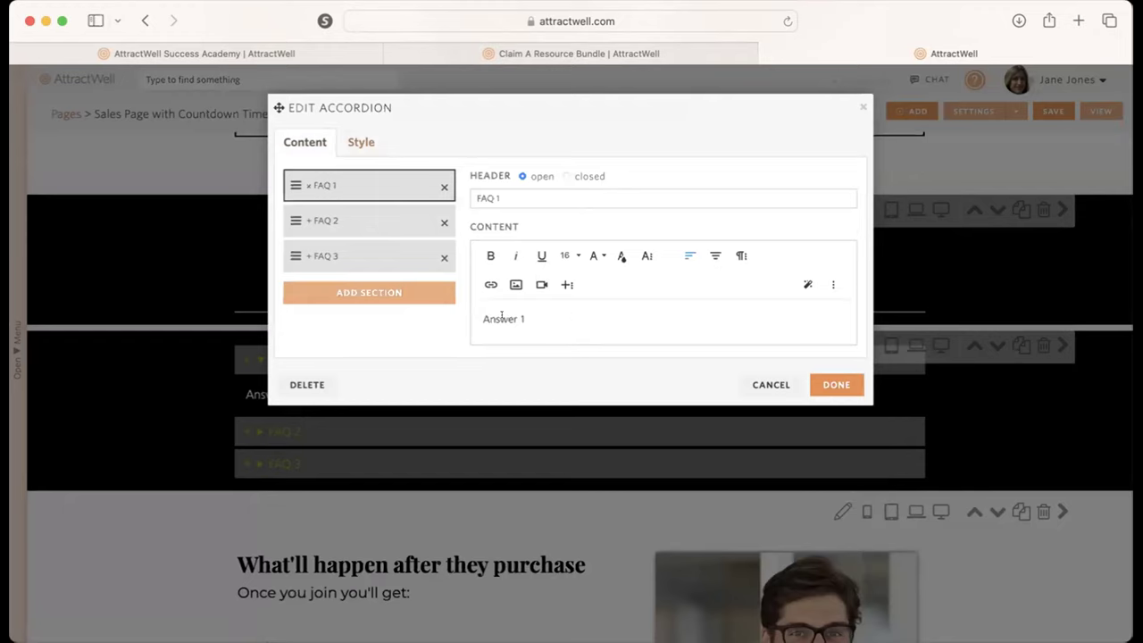
pyautogui.moveTo(546, 317); pyautogui.dragTo(465, 316)
pyautogui.click(836, 384)
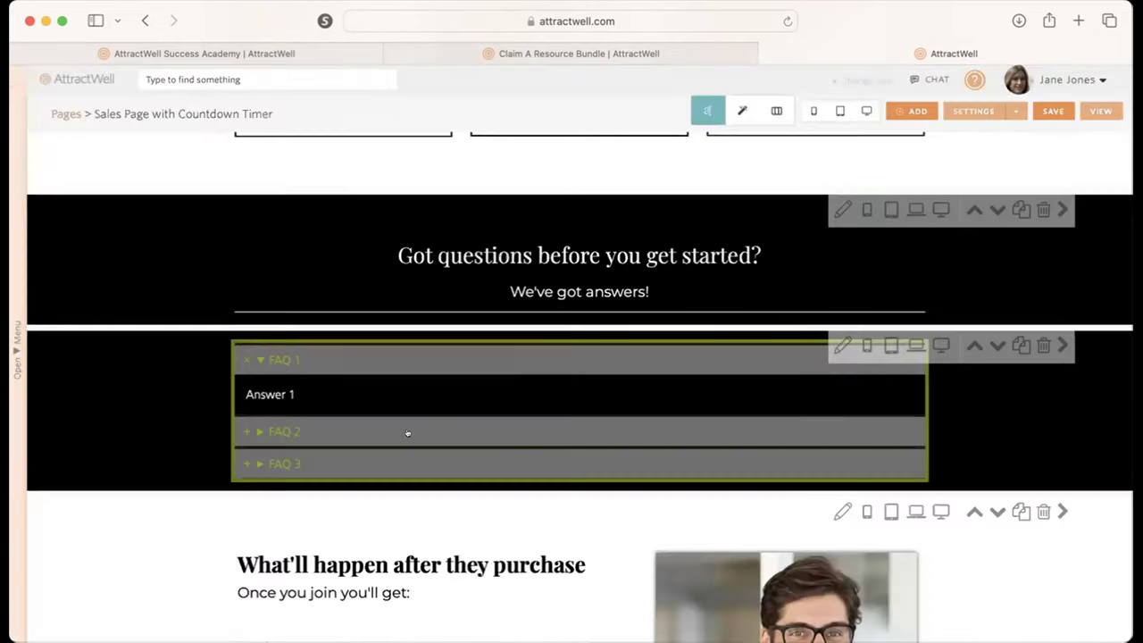
# - Open the Workshop Registration with Countdown Timer page from the claimed resource bundle
pyautogui.scroll(-3, 764, 420)
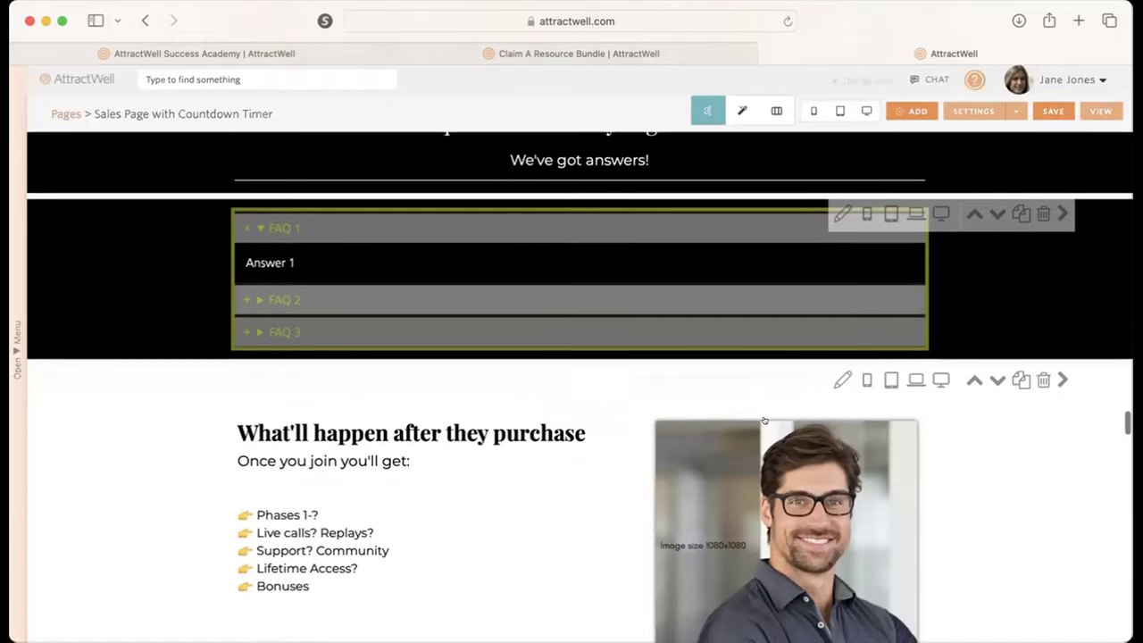
pyautogui.scroll(-15, 764, 420)
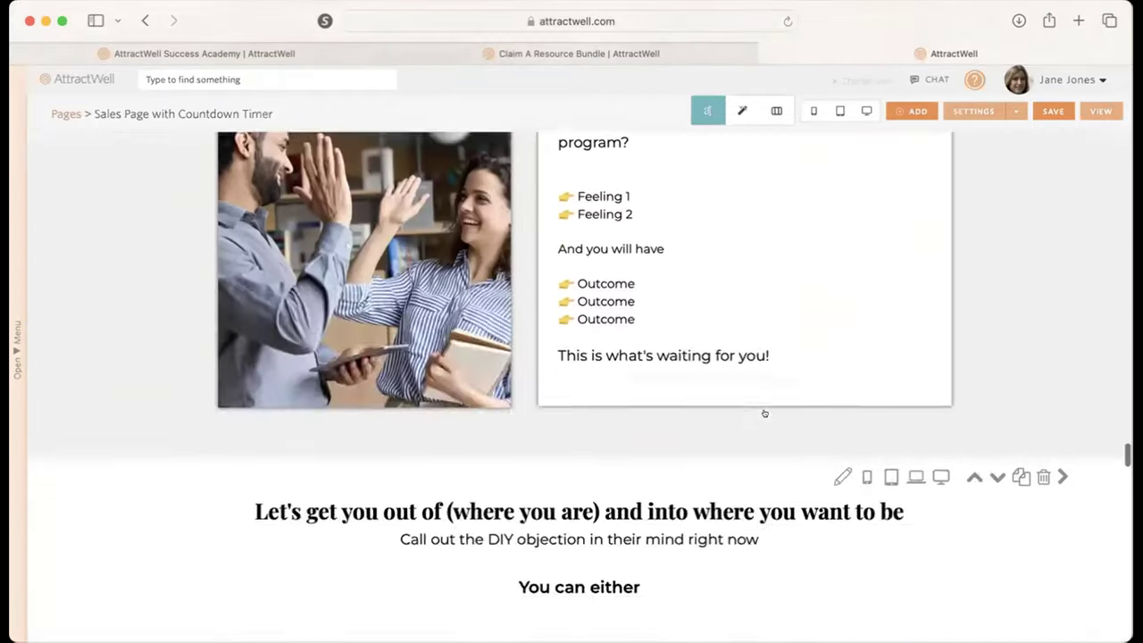
pyautogui.scroll(20, 763, 412)
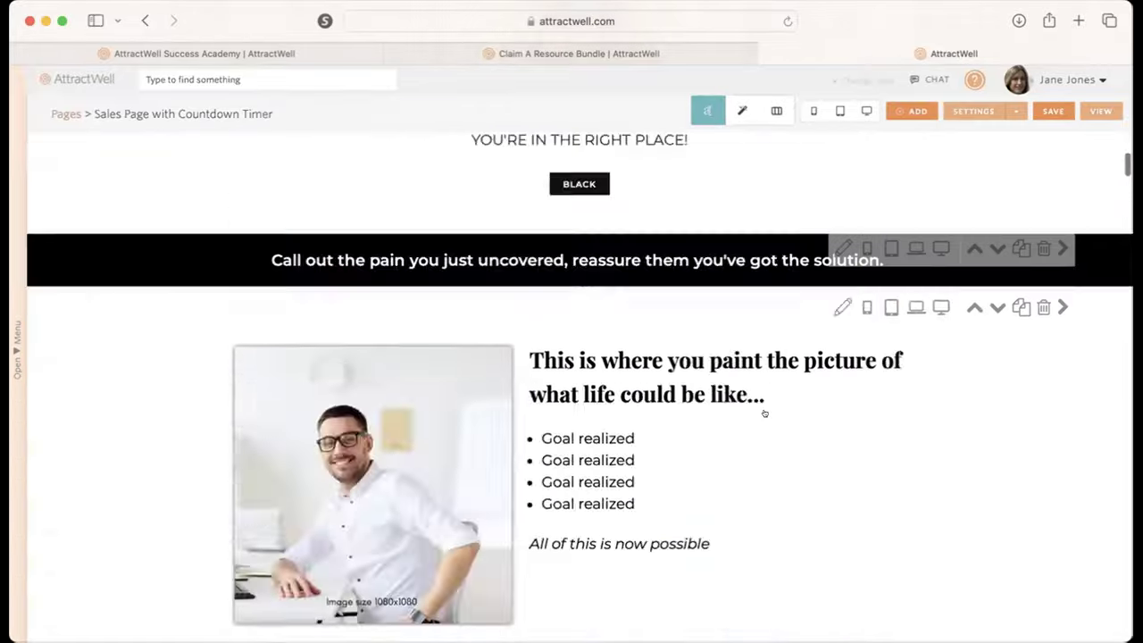
pyautogui.scroll(3, 763, 411)
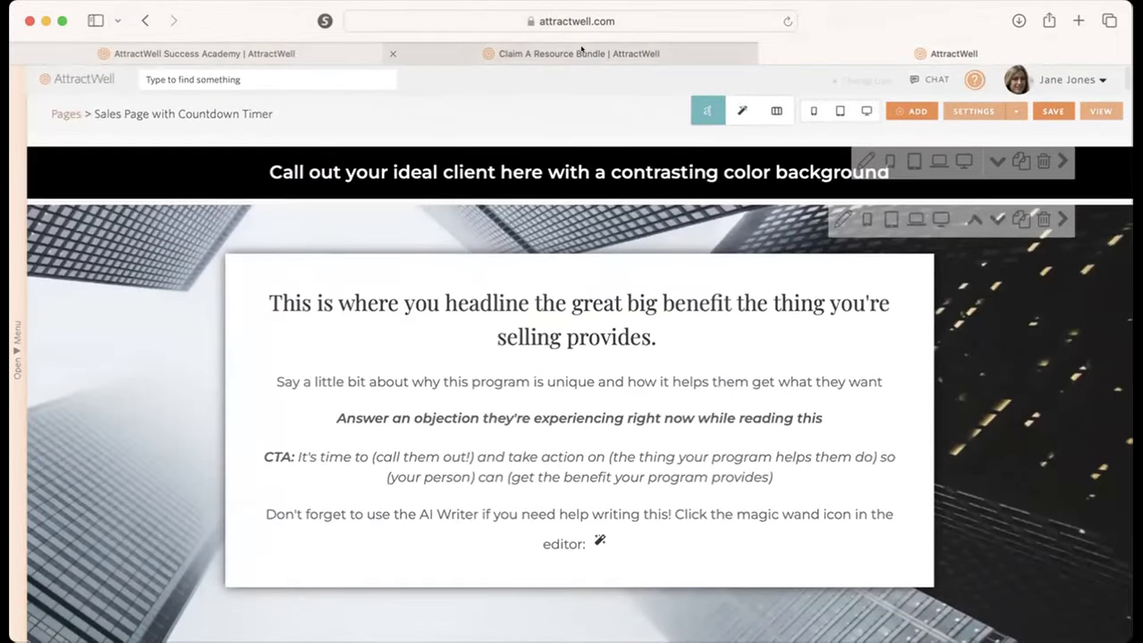
pyautogui.click(580, 52)
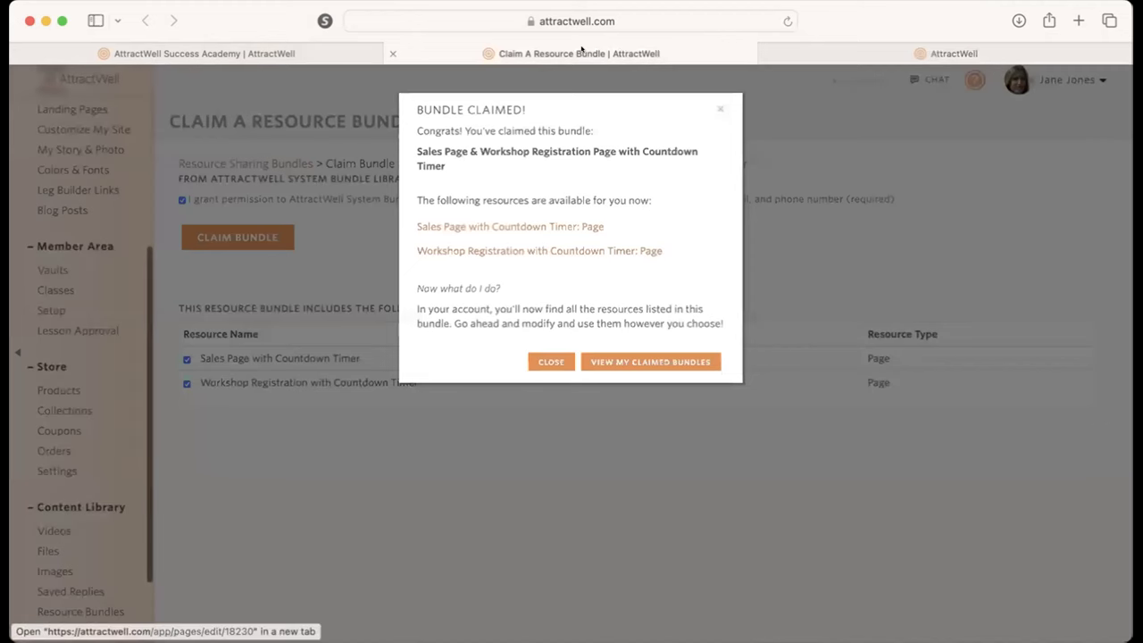
pyautogui.click(519, 248)
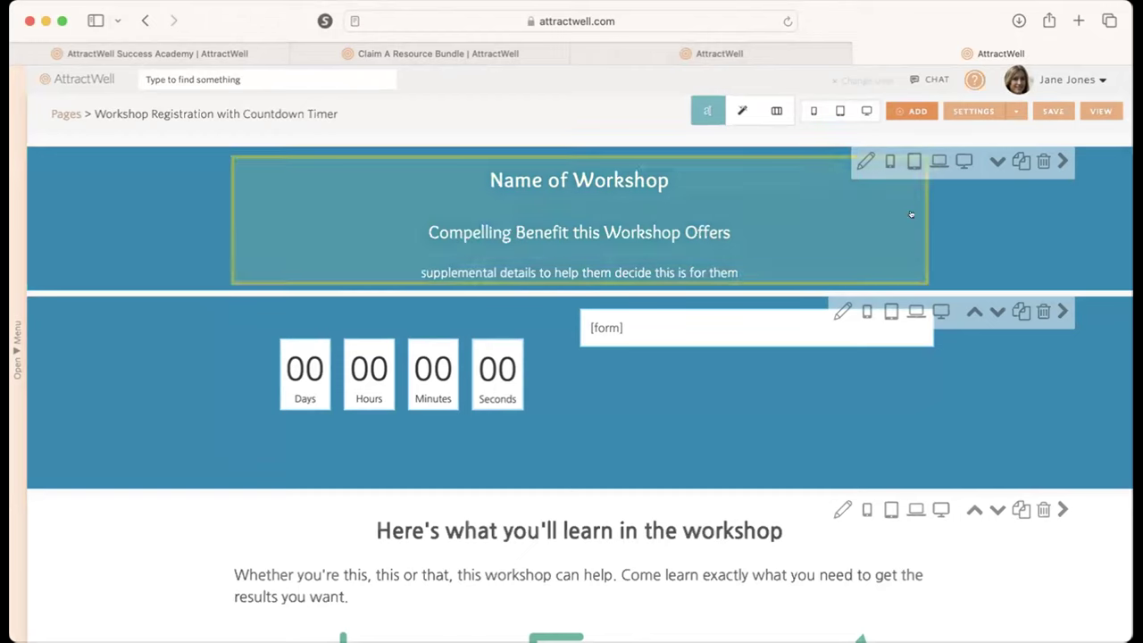
# - Preview the workshop registration page in desktop view, check its timer and registration form, and close the preview
pyautogui.click(860, 104)
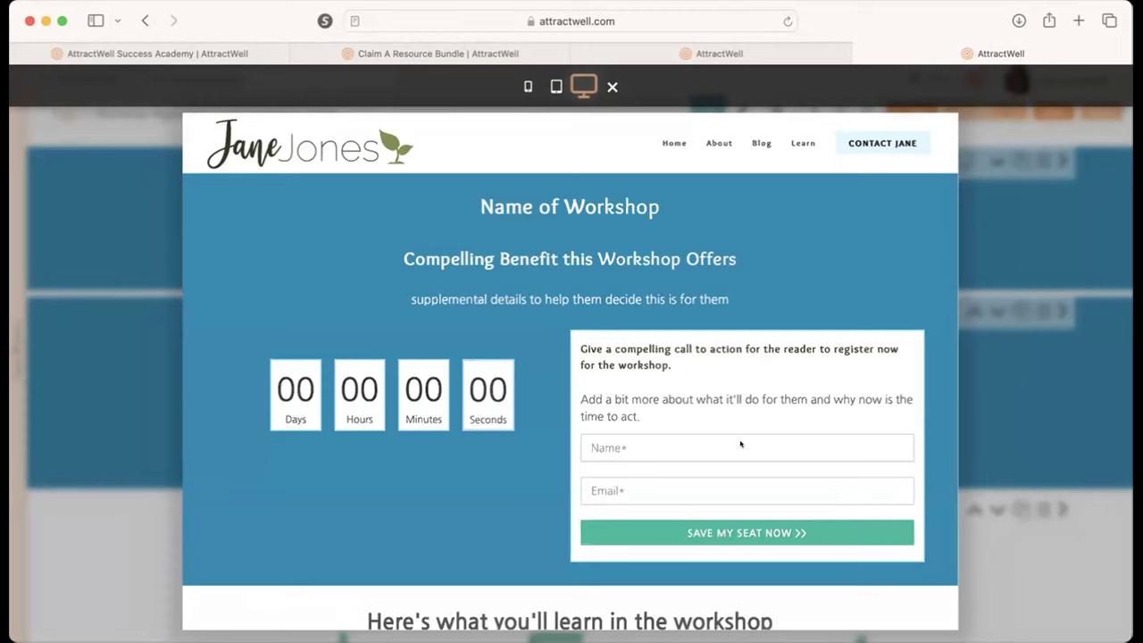
pyautogui.scroll(-8, 741, 444)
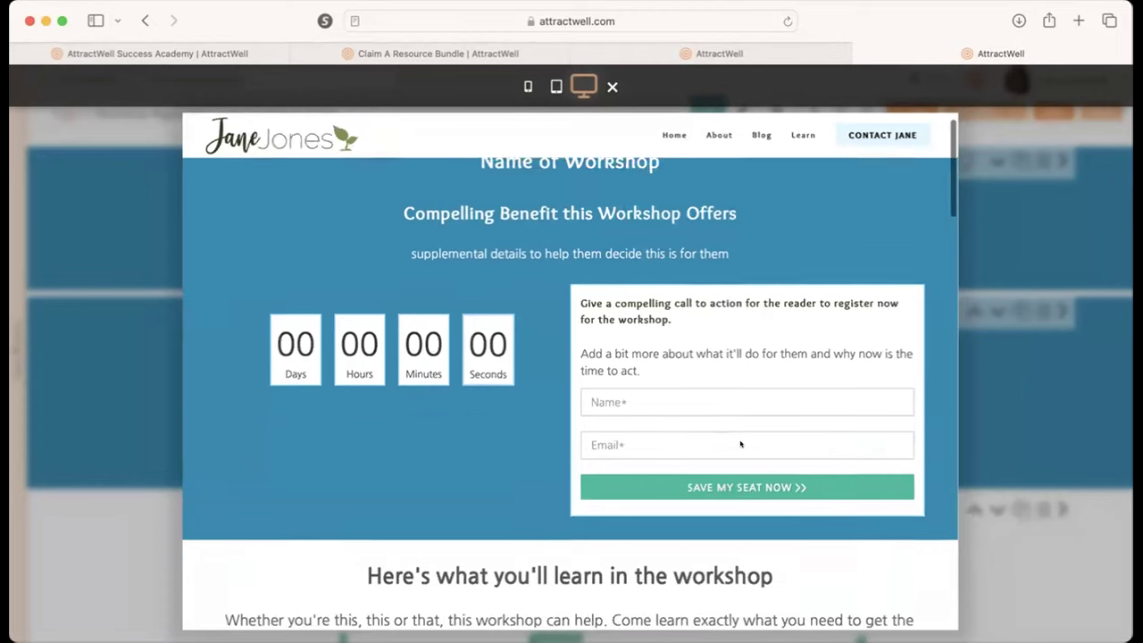
pyautogui.scroll(8, 741, 444)
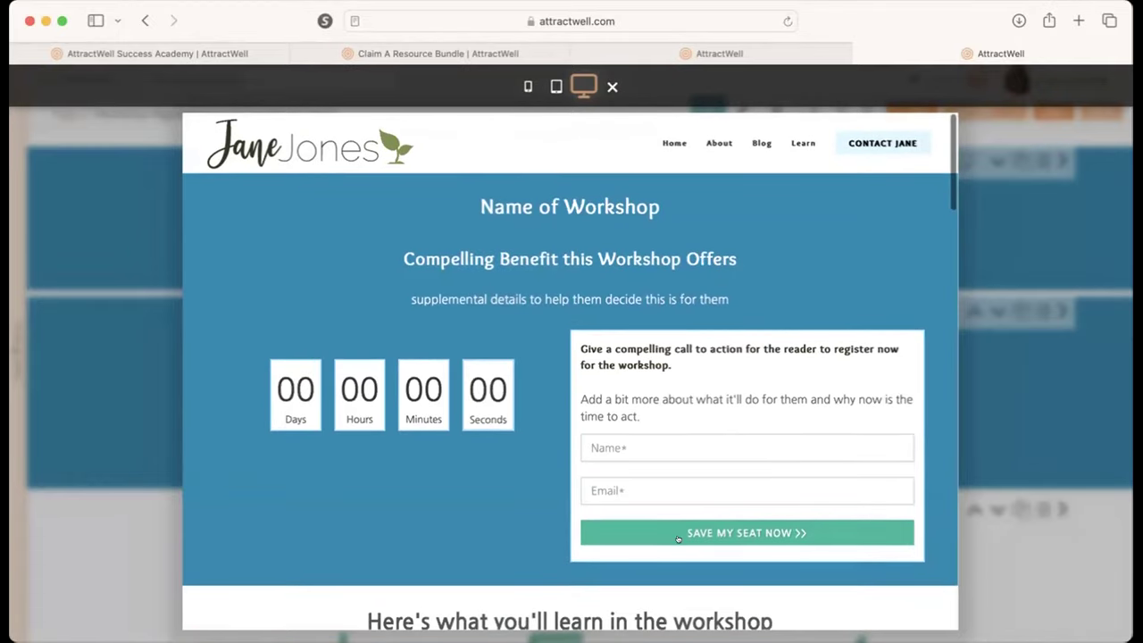
pyautogui.click(1060, 329)
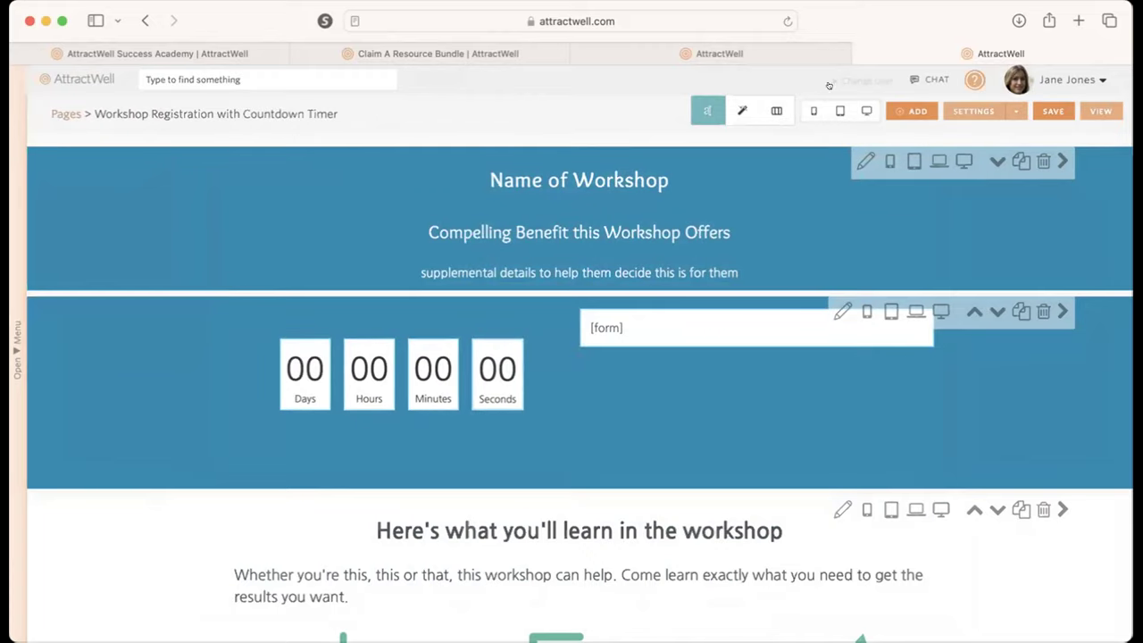
# - Insert an Interactive countdown timer section between the workshop heading section and the timer-and-form section
pyautogui.click(741, 111)
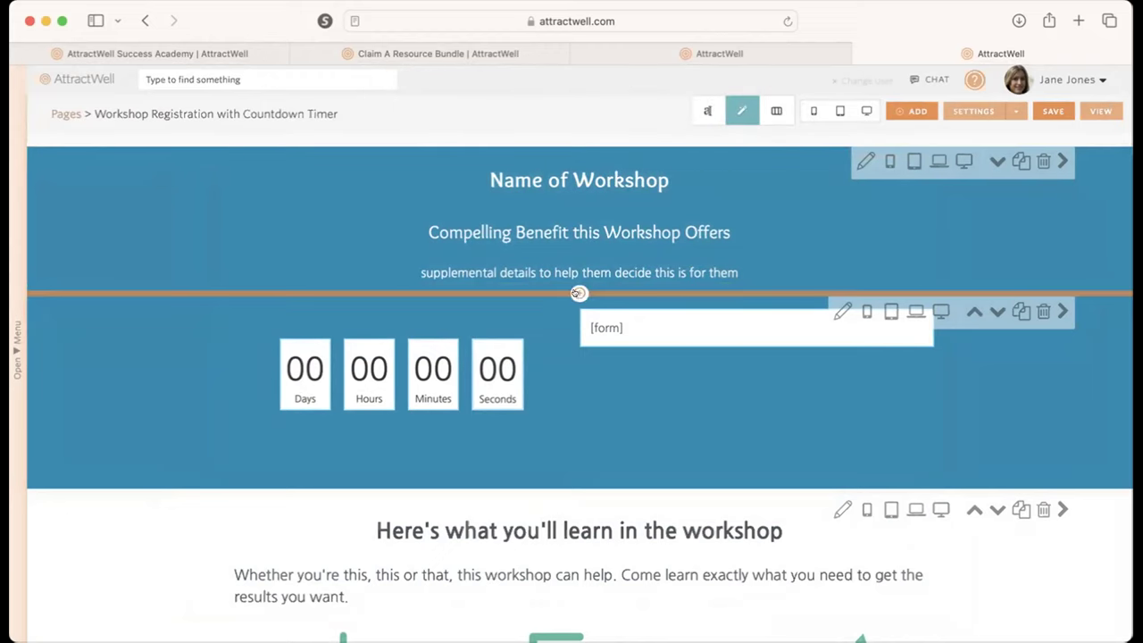
pyautogui.click(577, 292)
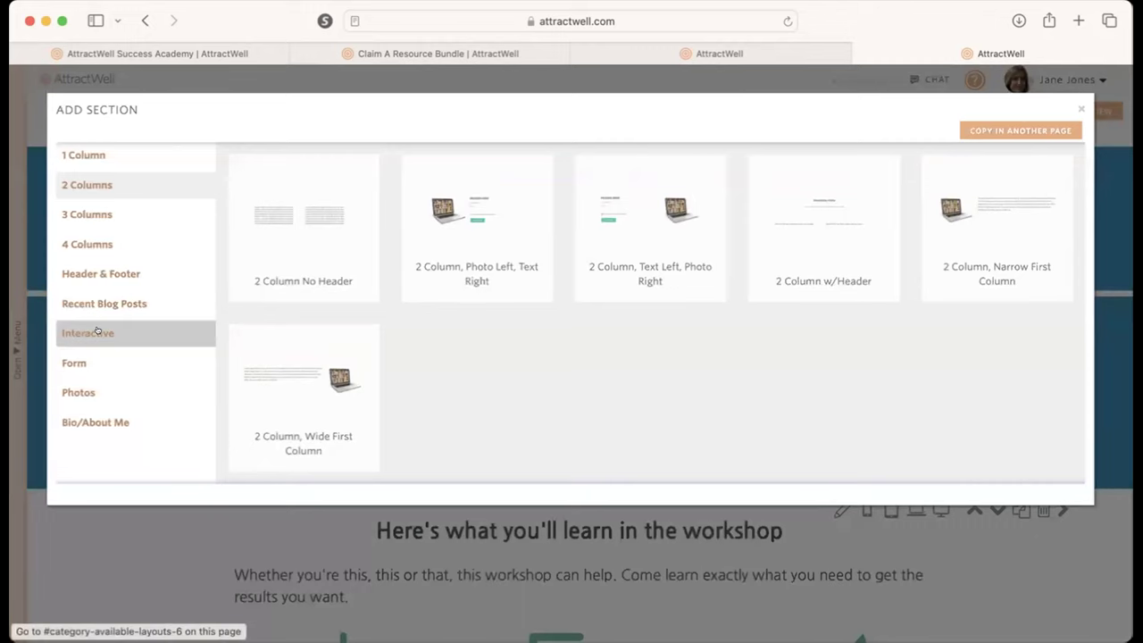
pyautogui.click(84, 333)
pyautogui.click(598, 239)
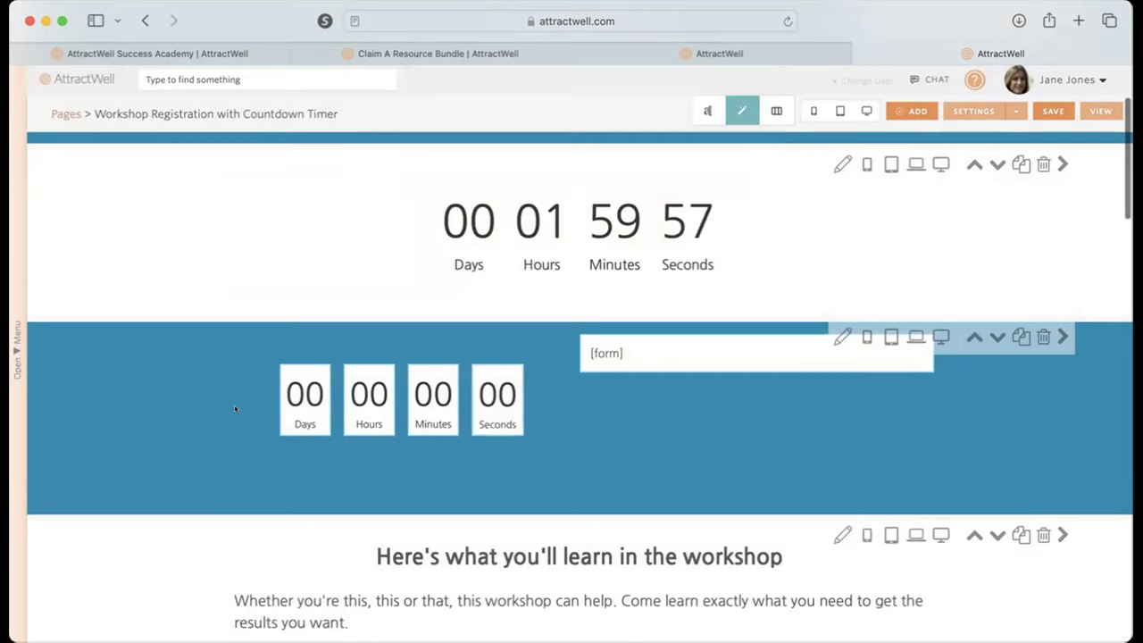
# - Preview the workshop page in desktop view and compare the inserted countdown timer with the boxed timer beside the form up close
pyautogui.click(867, 111)
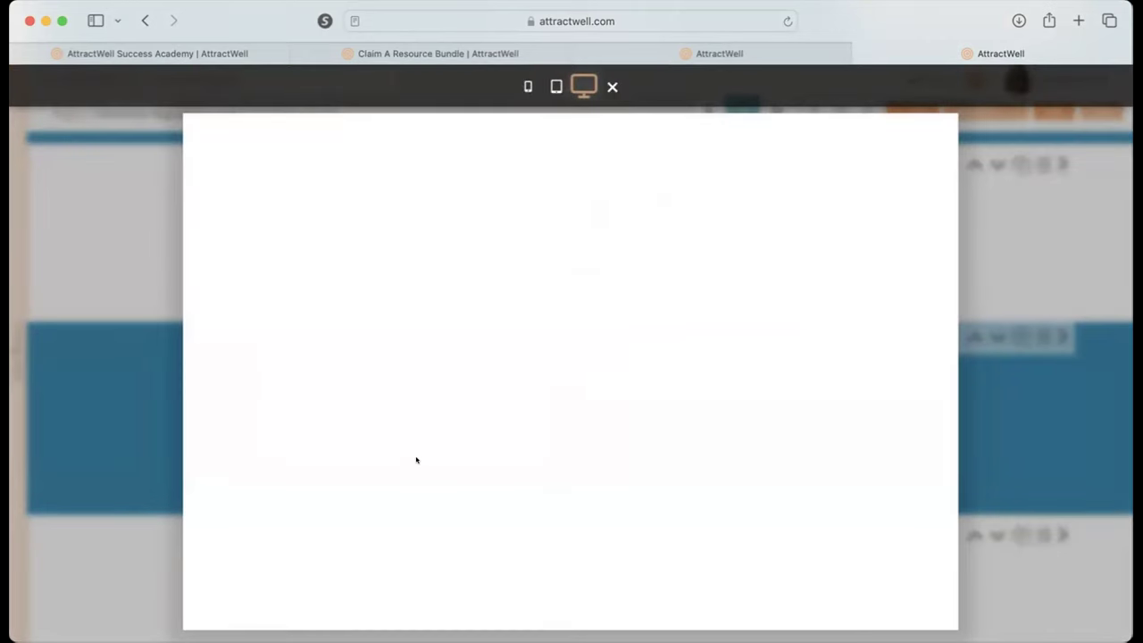
pyautogui.scroll(-3, 401, 447)
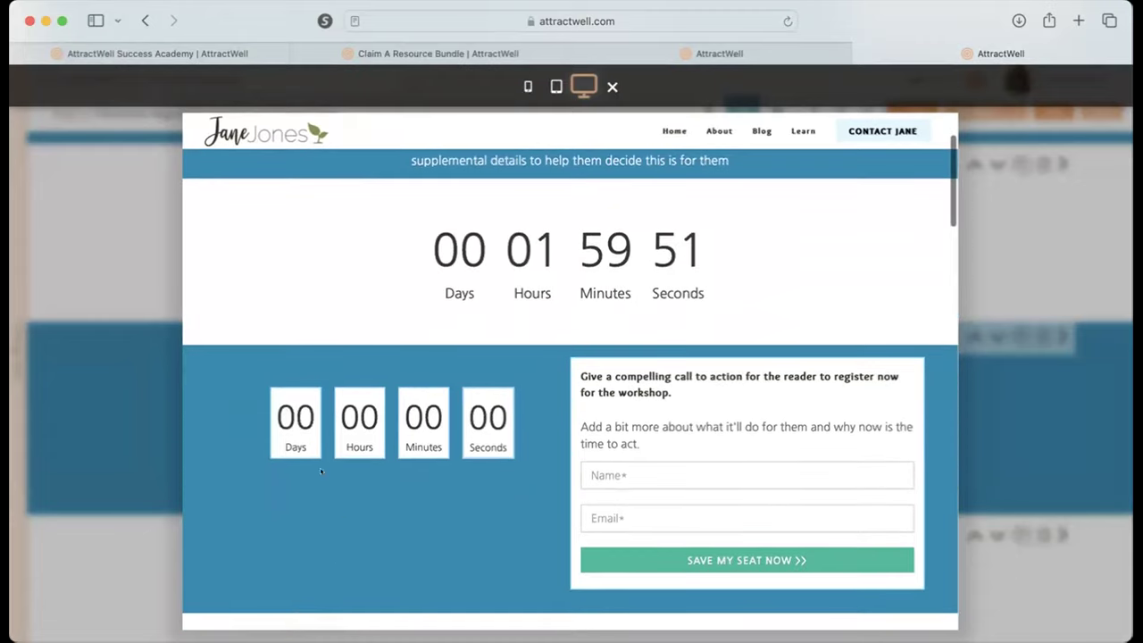
pyautogui.scroll(5, 451, 425)
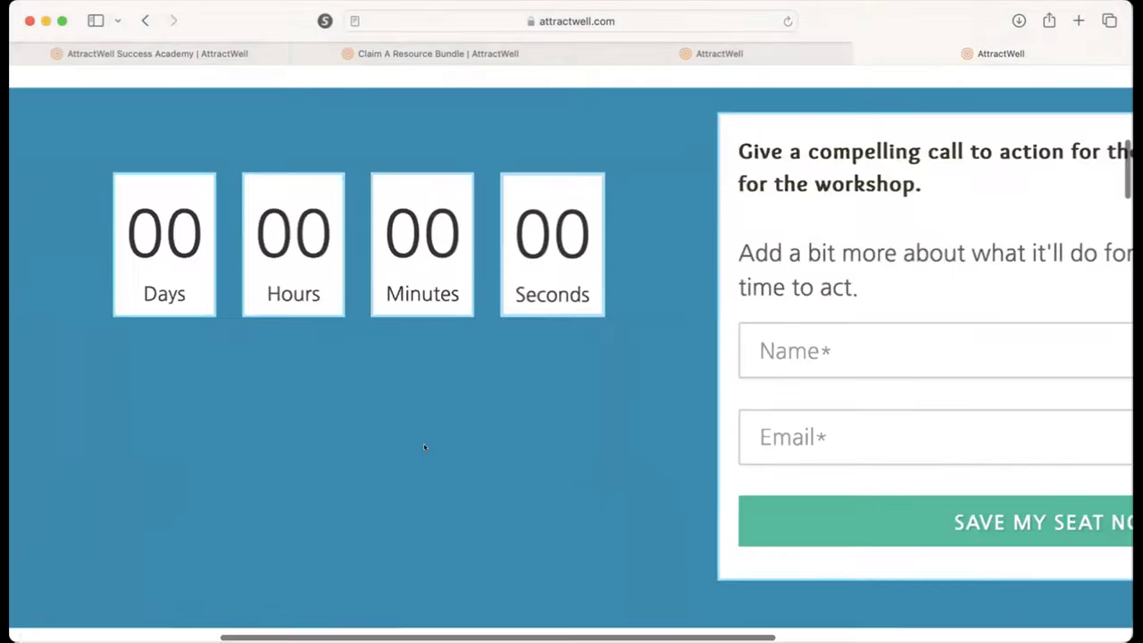
pyautogui.scroll(5, 424, 447)
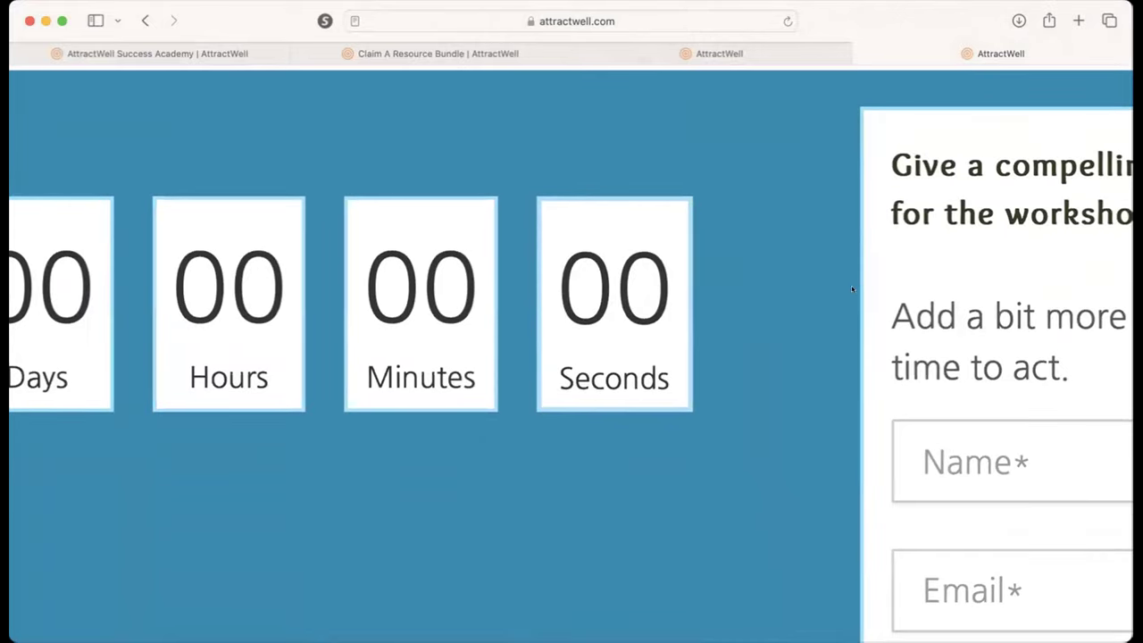
pyautogui.scroll(-5, 725, 408)
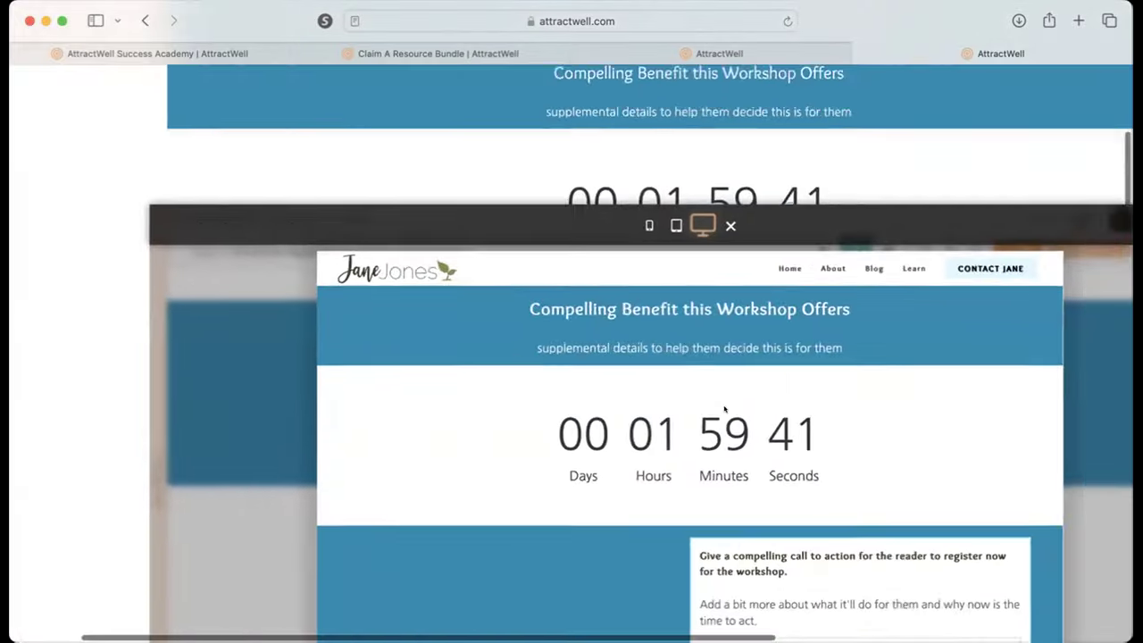
# - Examine the boxed timer and registration form below the inserted countdown timer in the preview, and close the preview
pyautogui.scroll(-3, 662, 470)
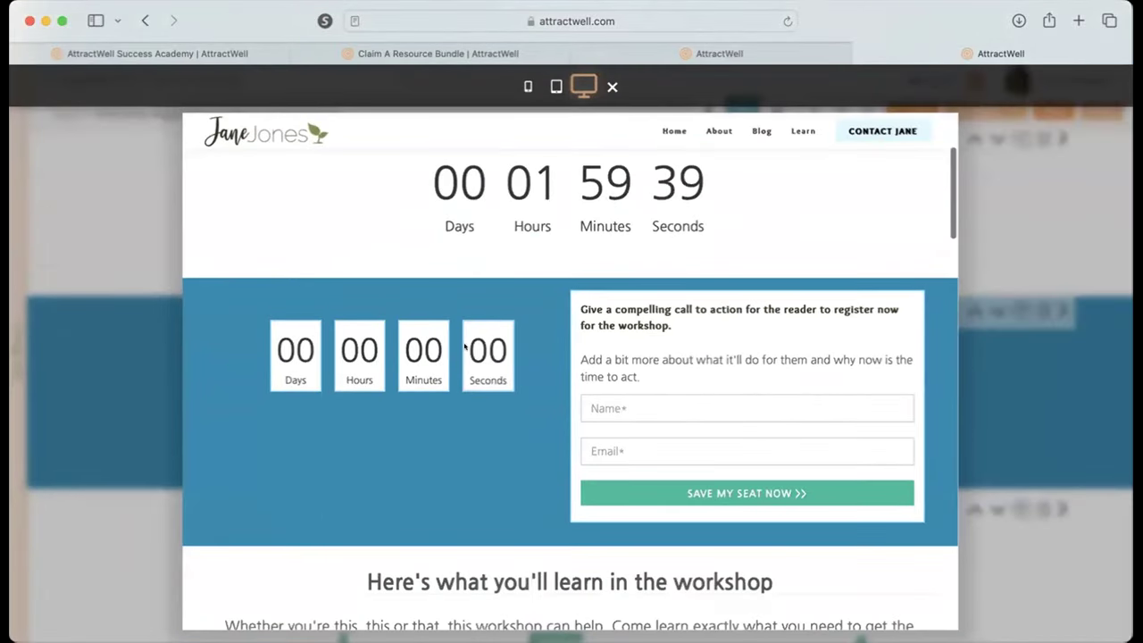
pyautogui.click(1021, 251)
pyautogui.scroll(2, 807, 375)
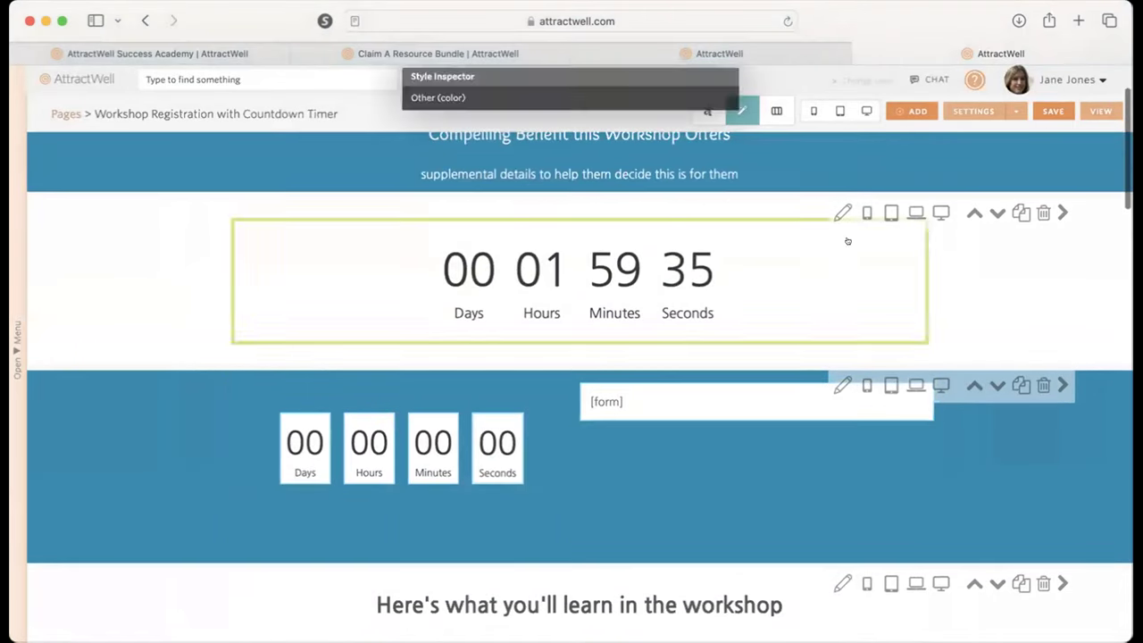
# - Match the countdown timer section's background to the blue of the workshop heading section (3D8AB0)
pyautogui.click(840, 214)
pyautogui.click(879, 229)
pyautogui.click(956, 404)
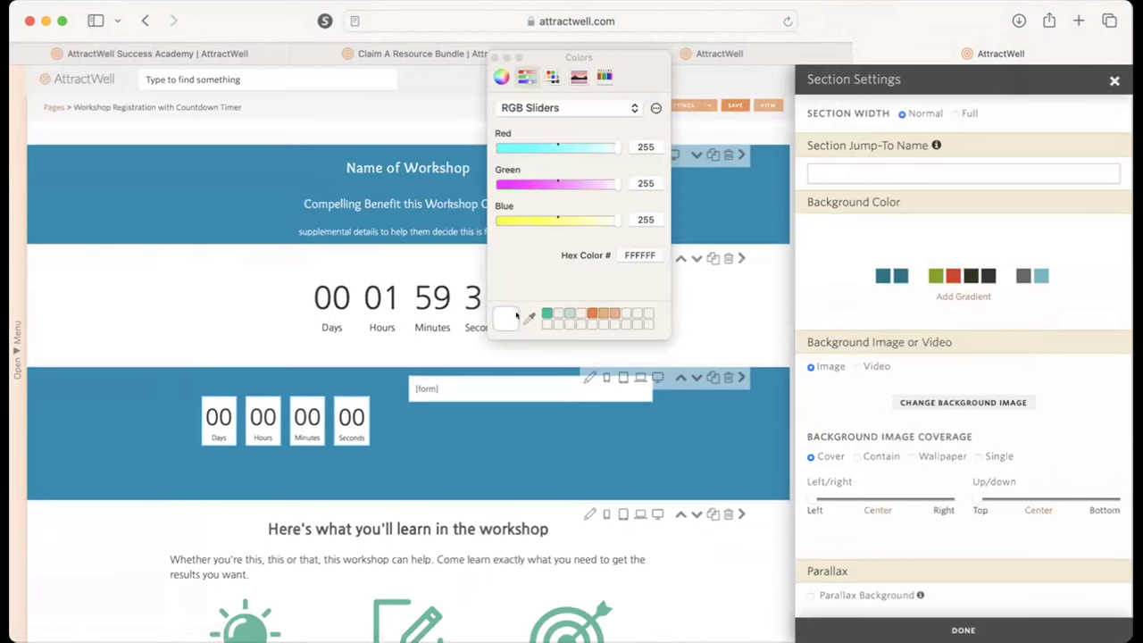
pyautogui.click(446, 179)
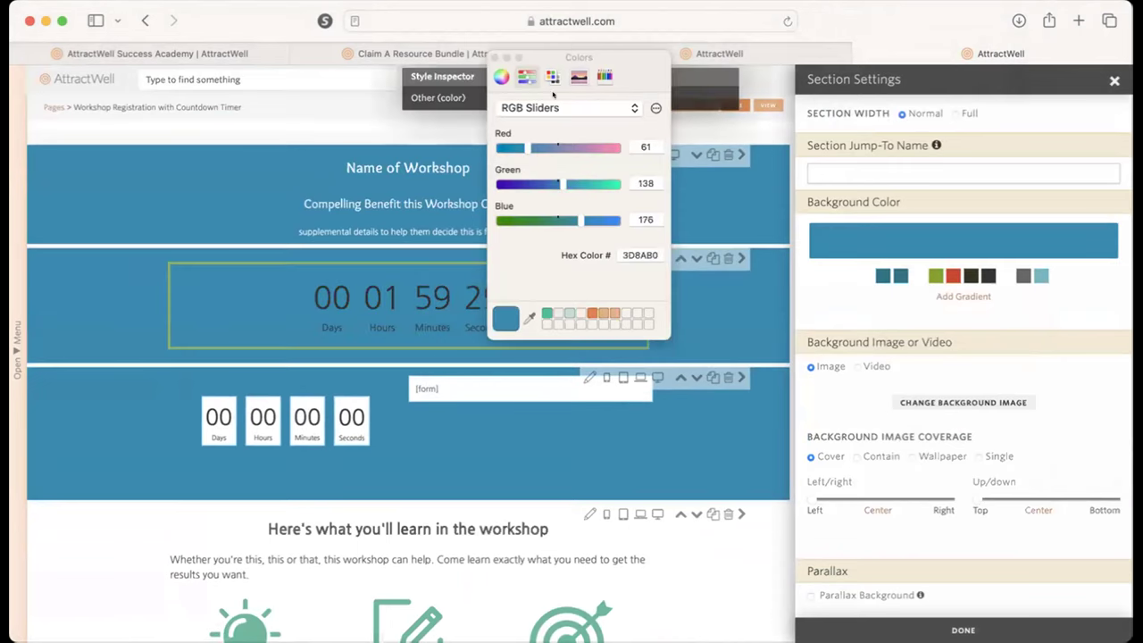
pyautogui.click(494, 57)
pyautogui.click(539, 296)
pyautogui.press('Escape')
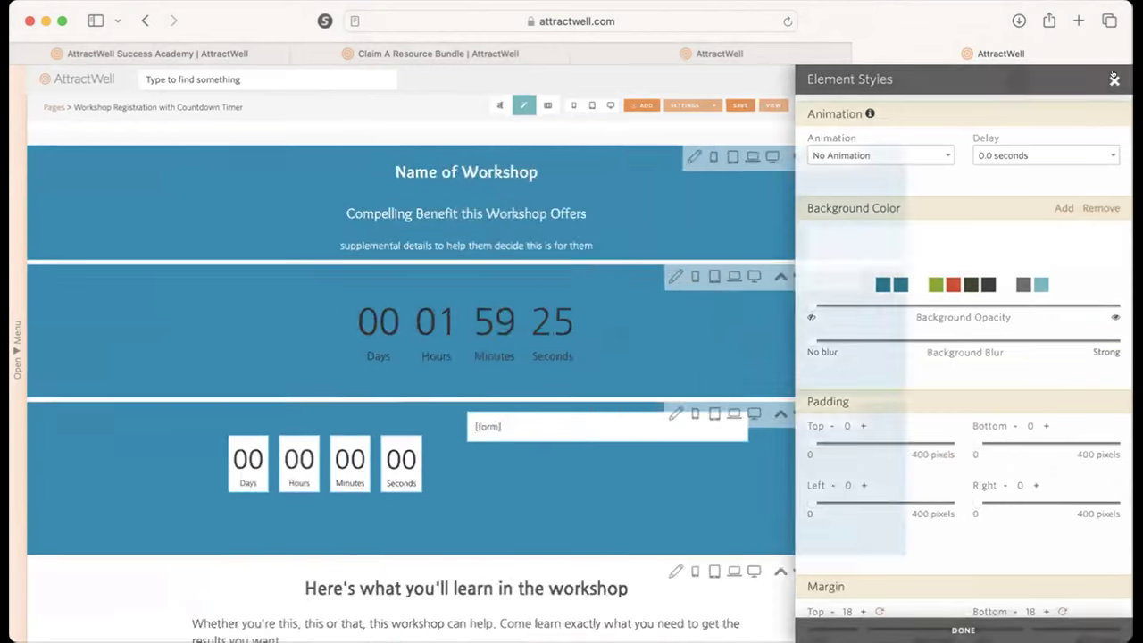
# - Reduce the size of the inserted countdown timer and set its text color to white
pyautogui.click(727, 204)
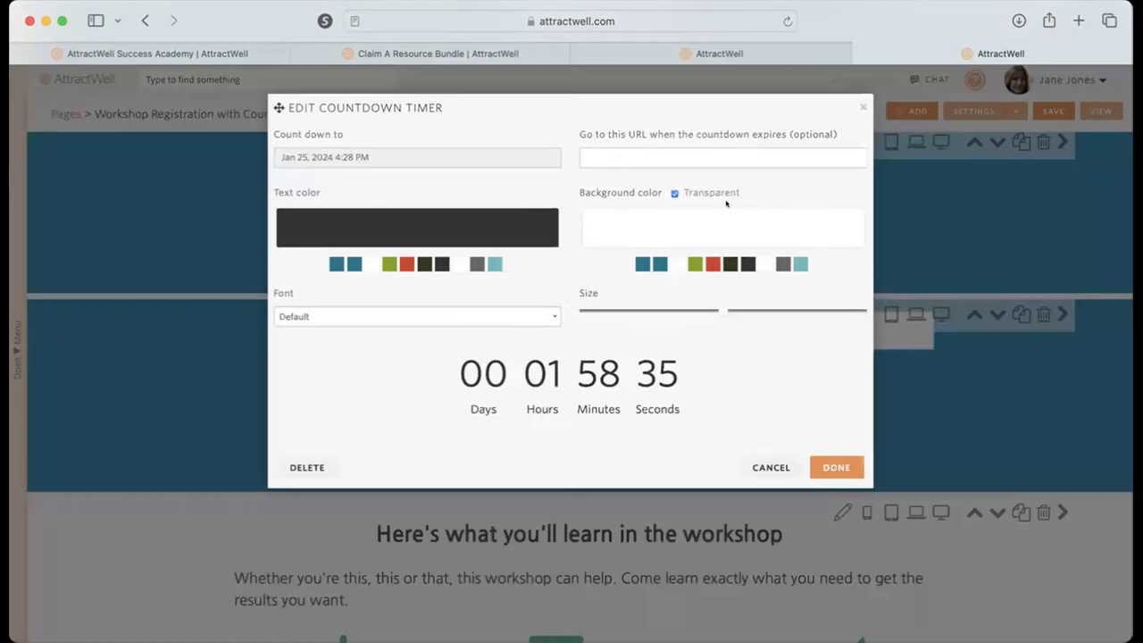
pyautogui.moveTo(723, 310); pyautogui.dragTo(649, 307)
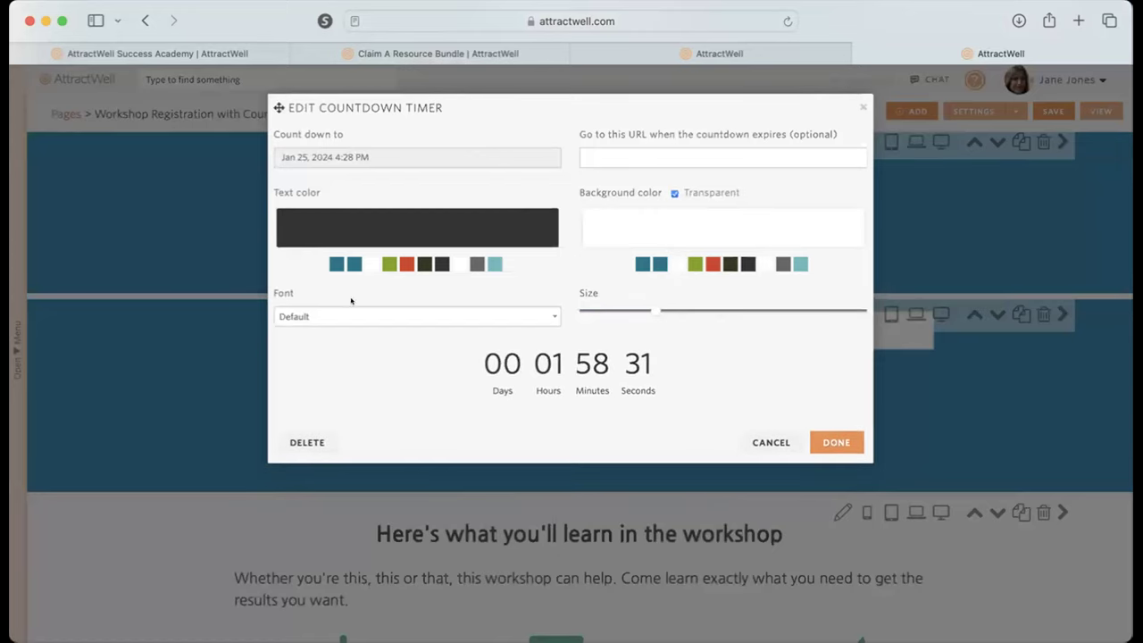
pyautogui.click(365, 264)
pyautogui.click(608, 149)
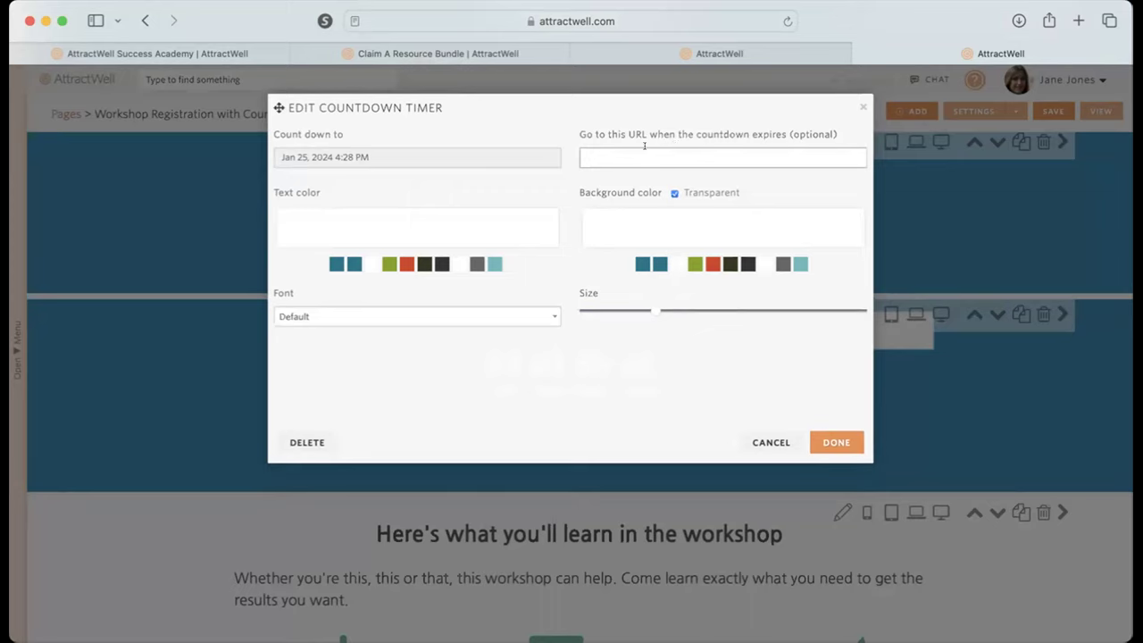
# - Set the timer to count down to Jan 31, 2024 4:28 PM and give it a green background
pyautogui.click(402, 157)
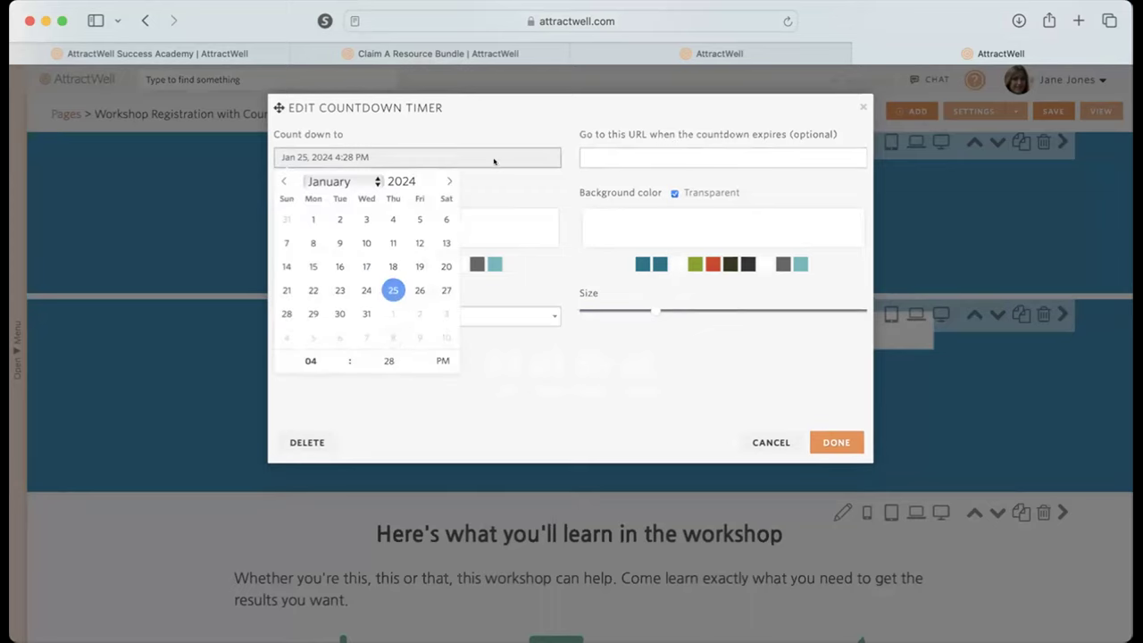
pyautogui.click(367, 313)
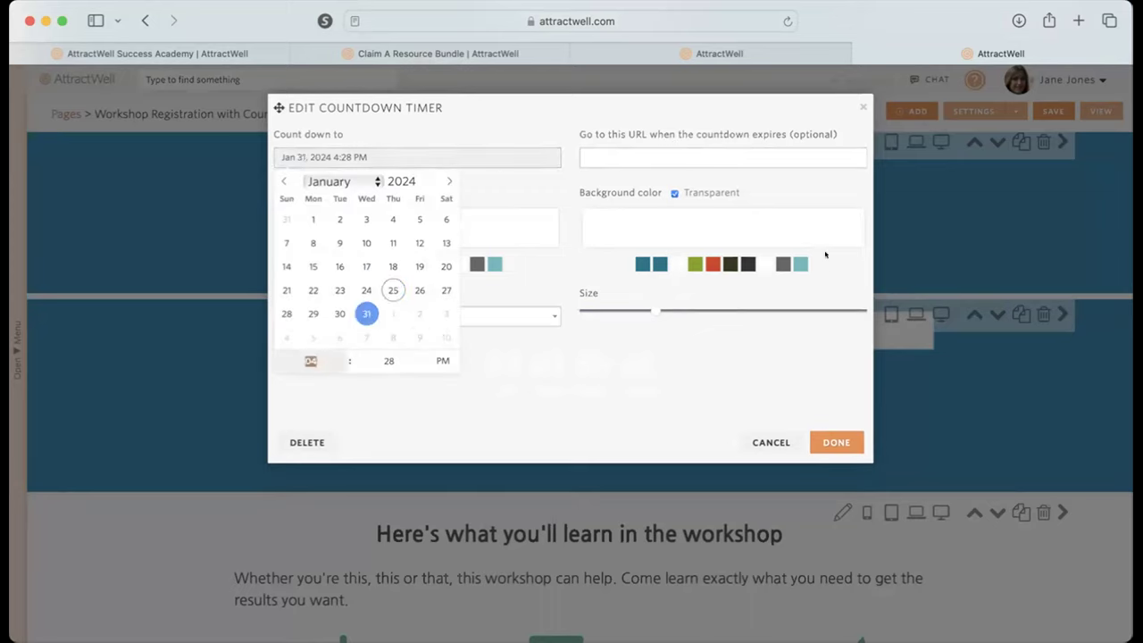
pyautogui.click(853, 191)
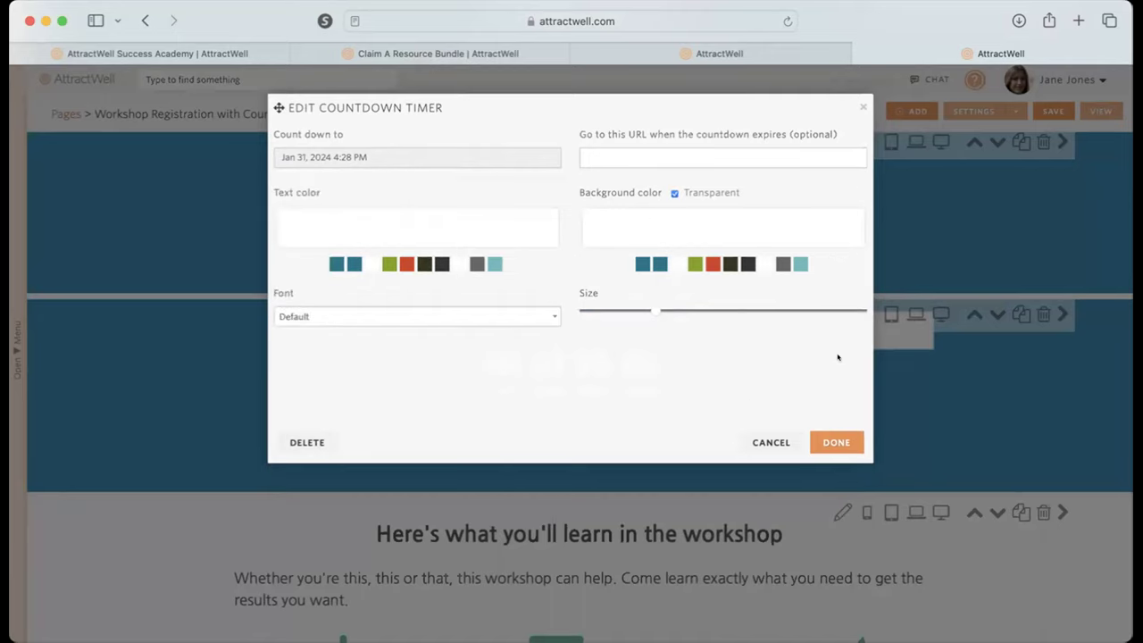
pyautogui.click(695, 263)
pyautogui.click(837, 443)
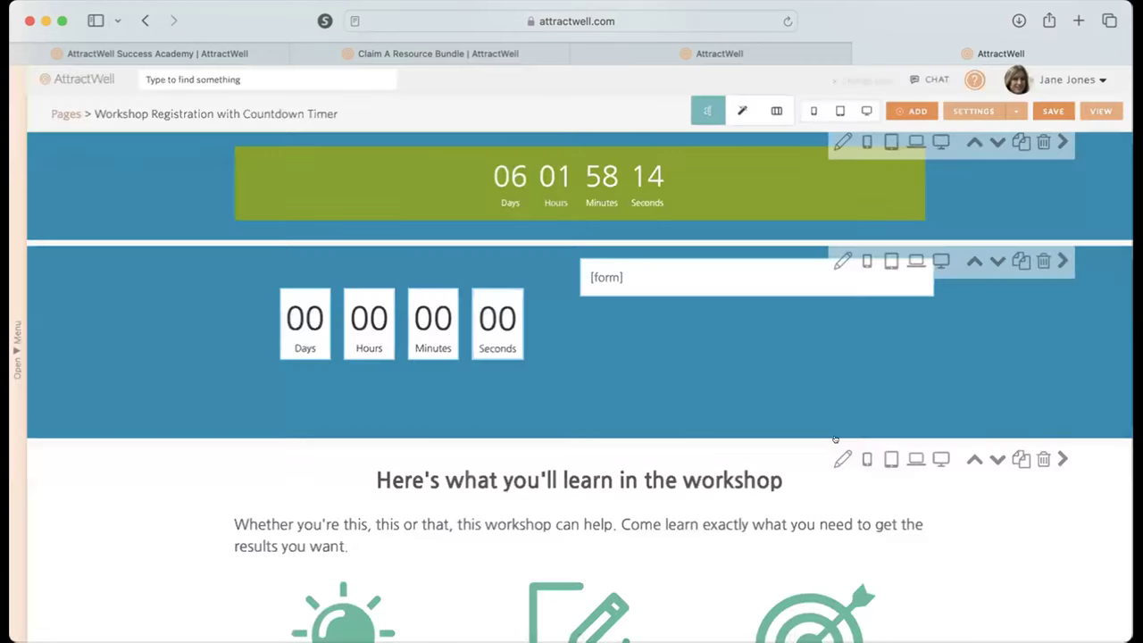
# - Make the inserted countdown timer's background transparent
pyautogui.click(744, 193)
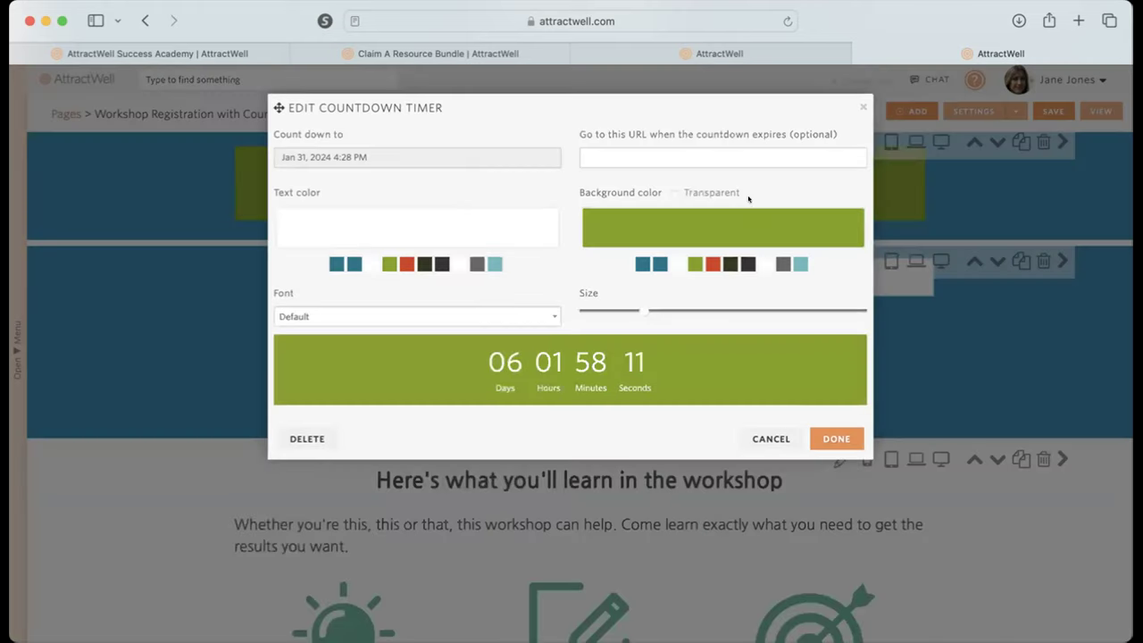
pyautogui.click(676, 193)
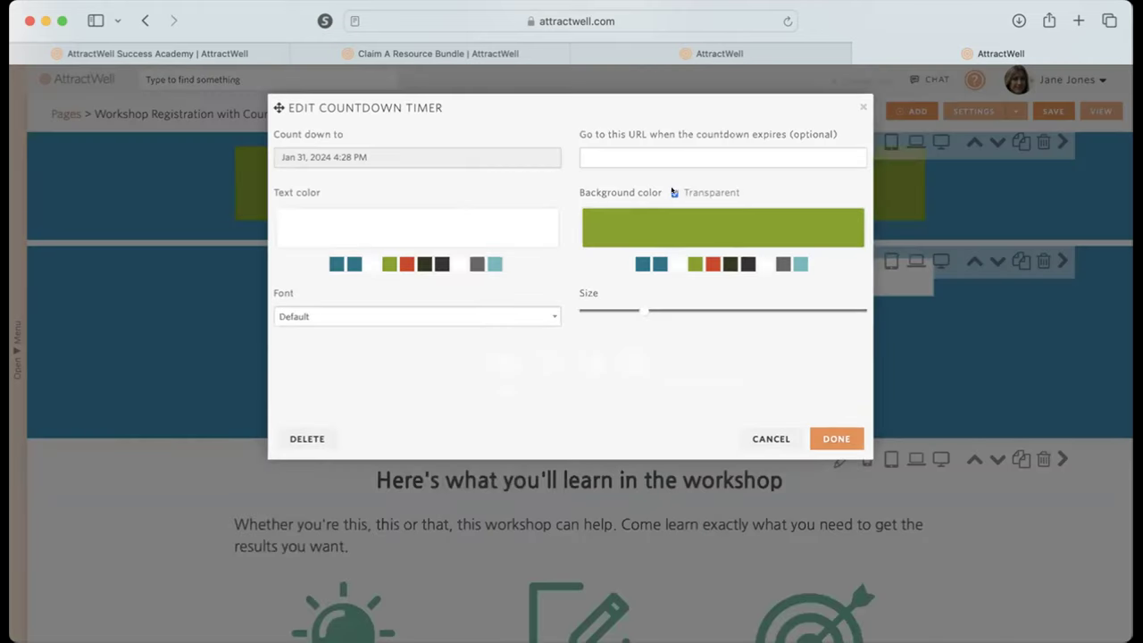
pyautogui.click(832, 437)
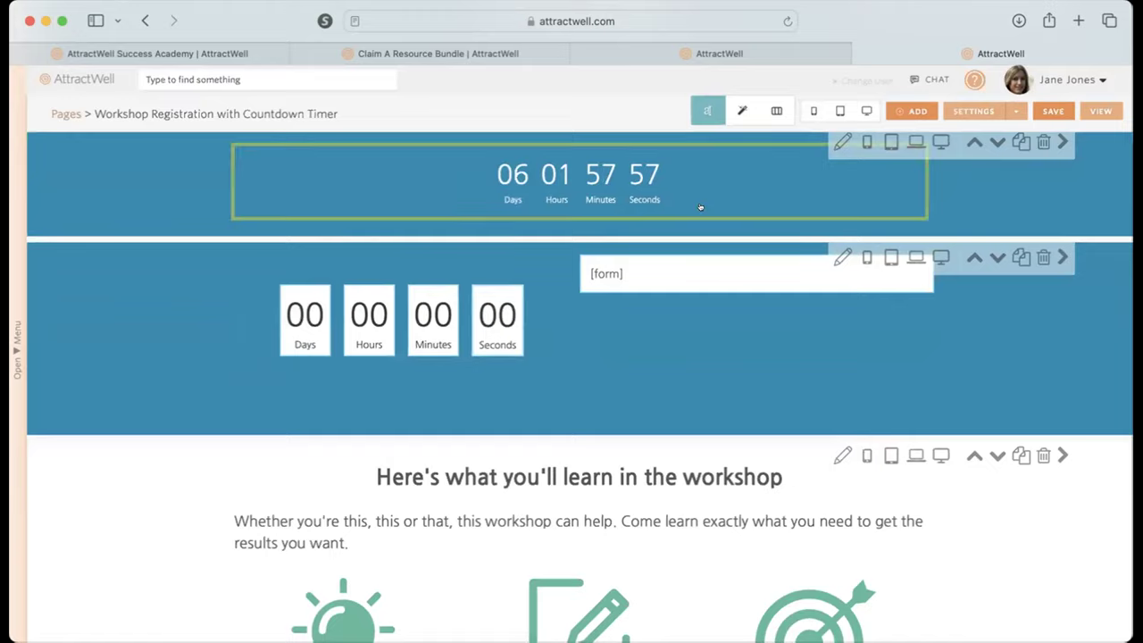
# - Set the inserted countdown timer's text color to black
pyautogui.scroll(2, 701, 208)
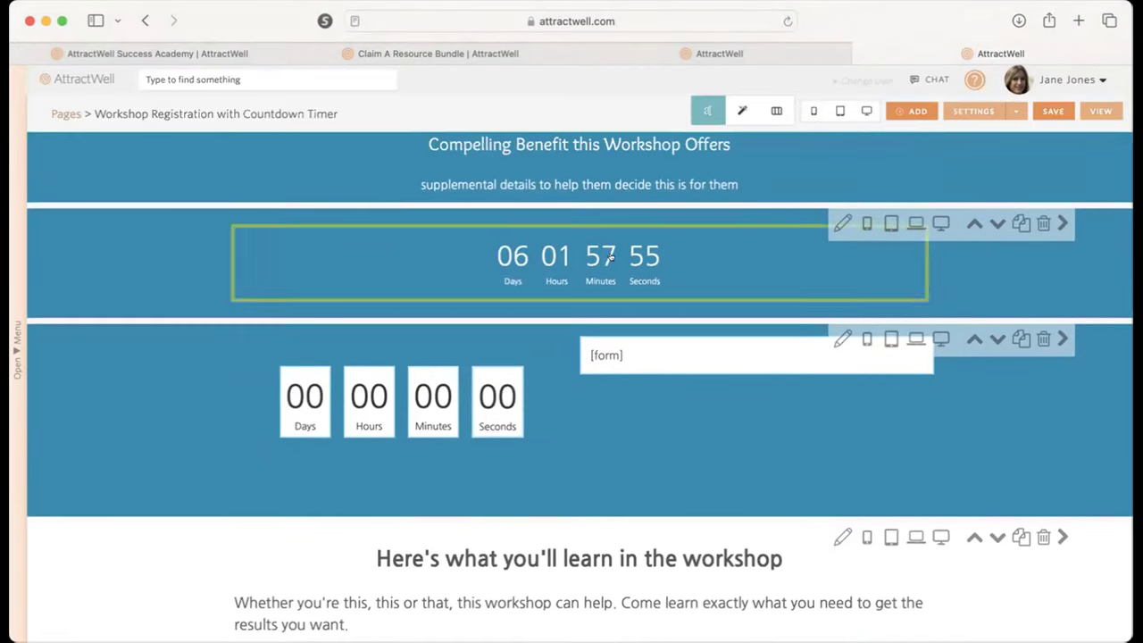
pyautogui.click(612, 257)
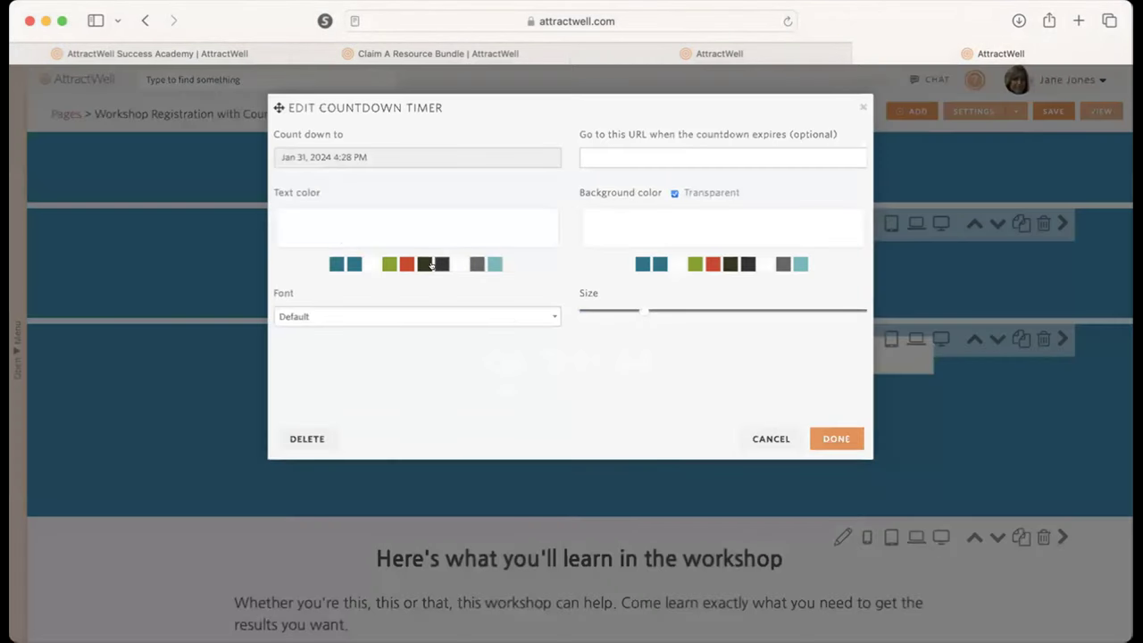
pyautogui.click(390, 223)
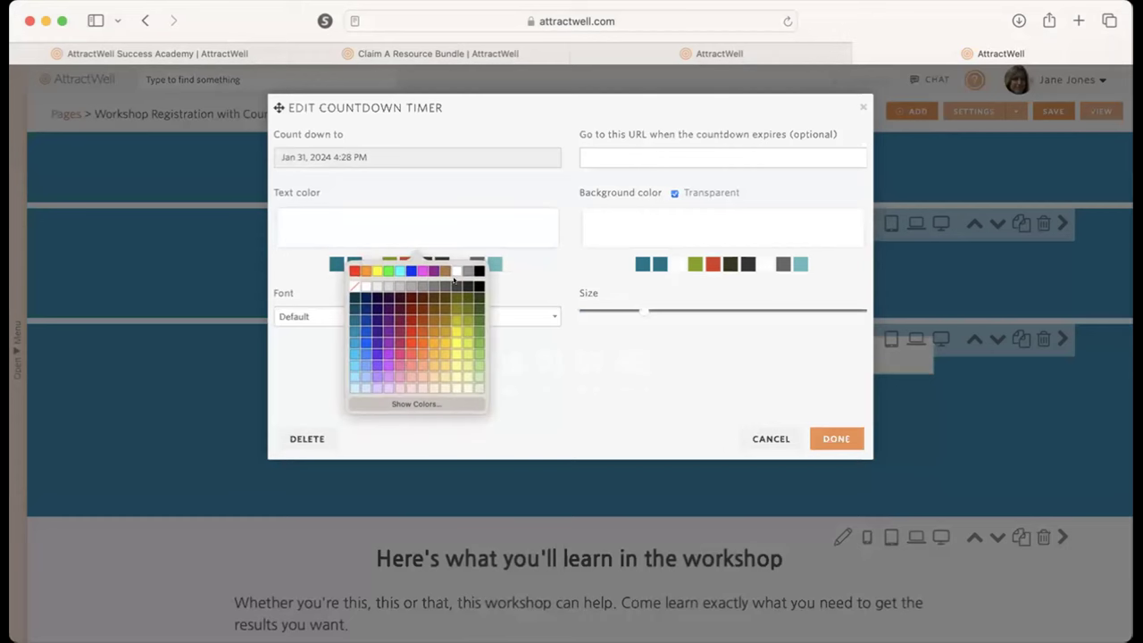
pyautogui.click(479, 265)
pyautogui.click(839, 446)
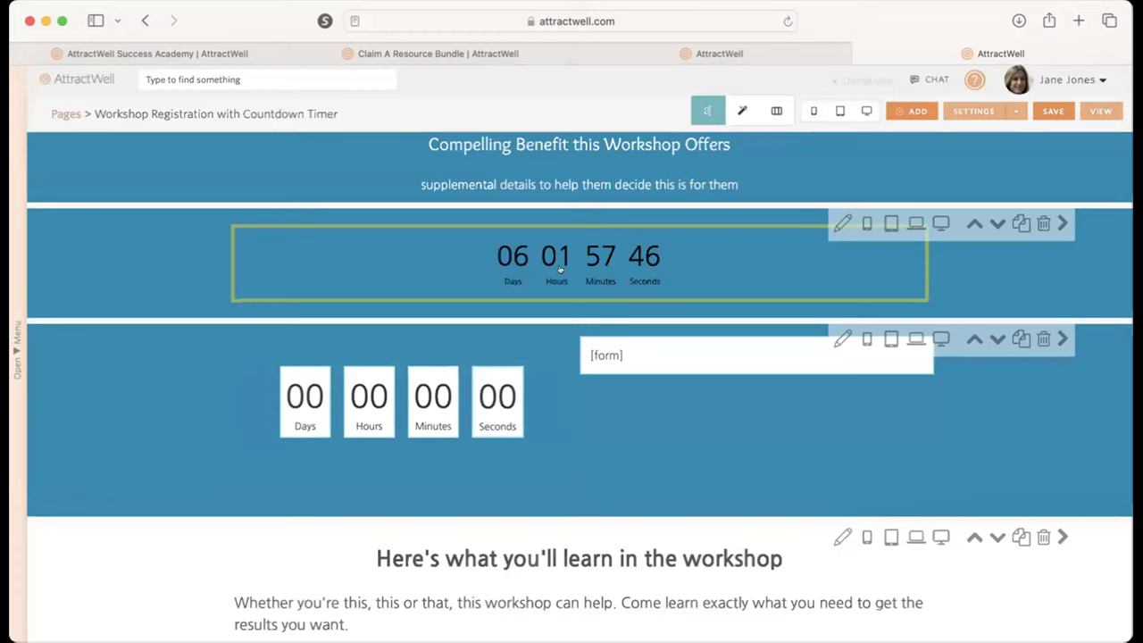
# - Give the Days unit of the inserted countdown timer a white background at full opacity in its element styles
pyautogui.click(742, 111)
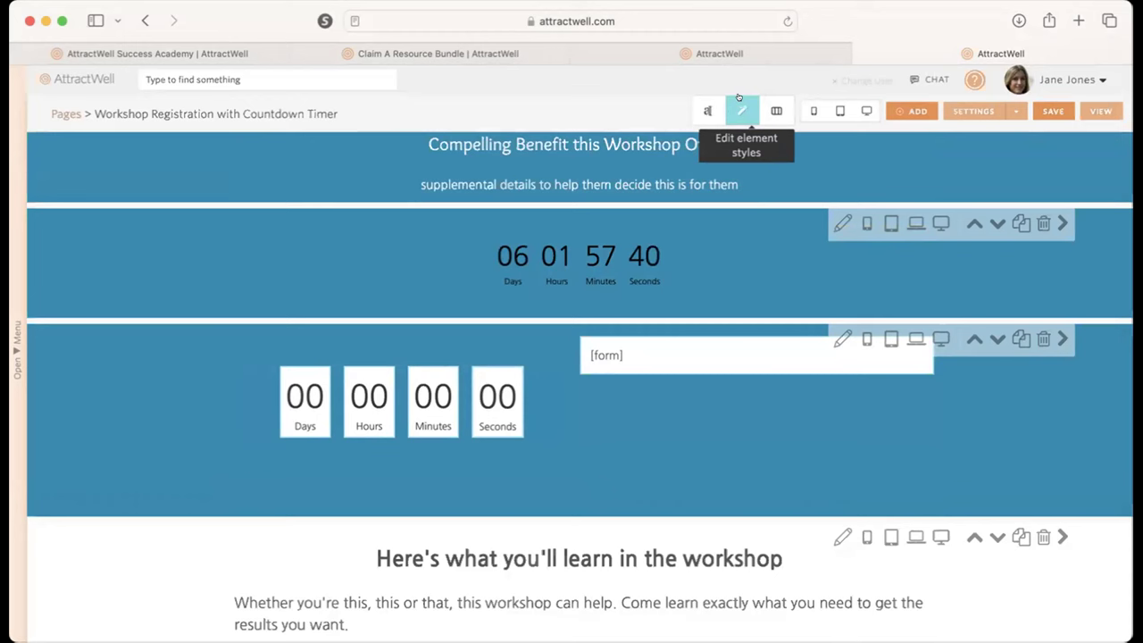
pyautogui.click(513, 259)
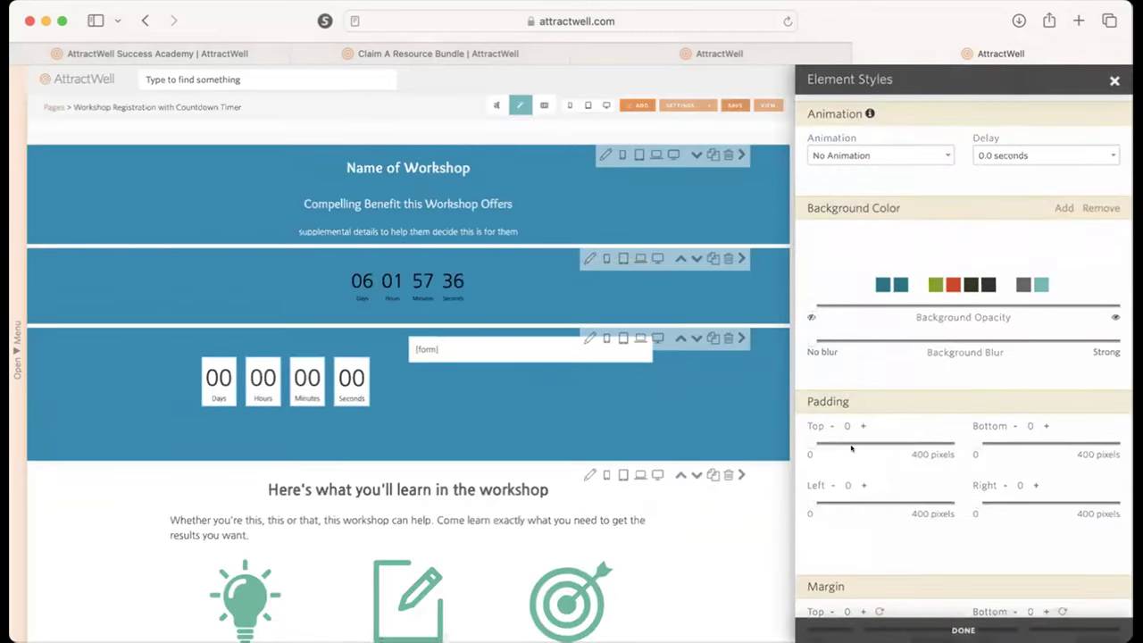
pyautogui.moveTo(813, 305); pyautogui.dragTo(1112, 307)
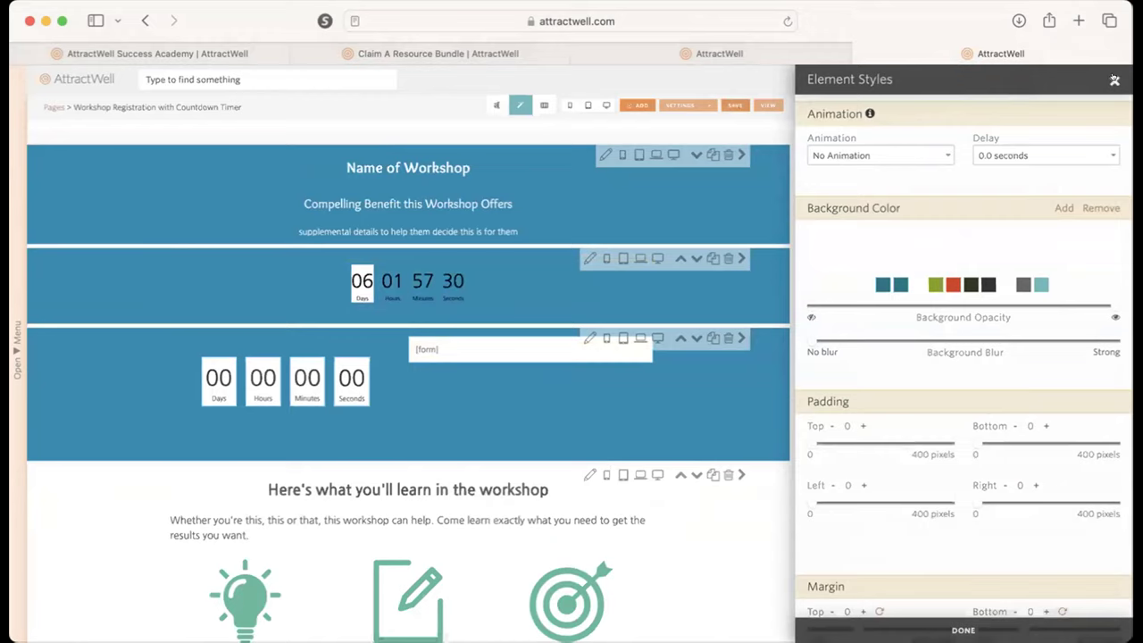
pyautogui.click(1115, 80)
# - Compare the white Days box with the bordered, padded boxes of the timer beside the form up close
pyautogui.scroll(-3, 533, 319)
pyautogui.scroll(1, 532, 320)
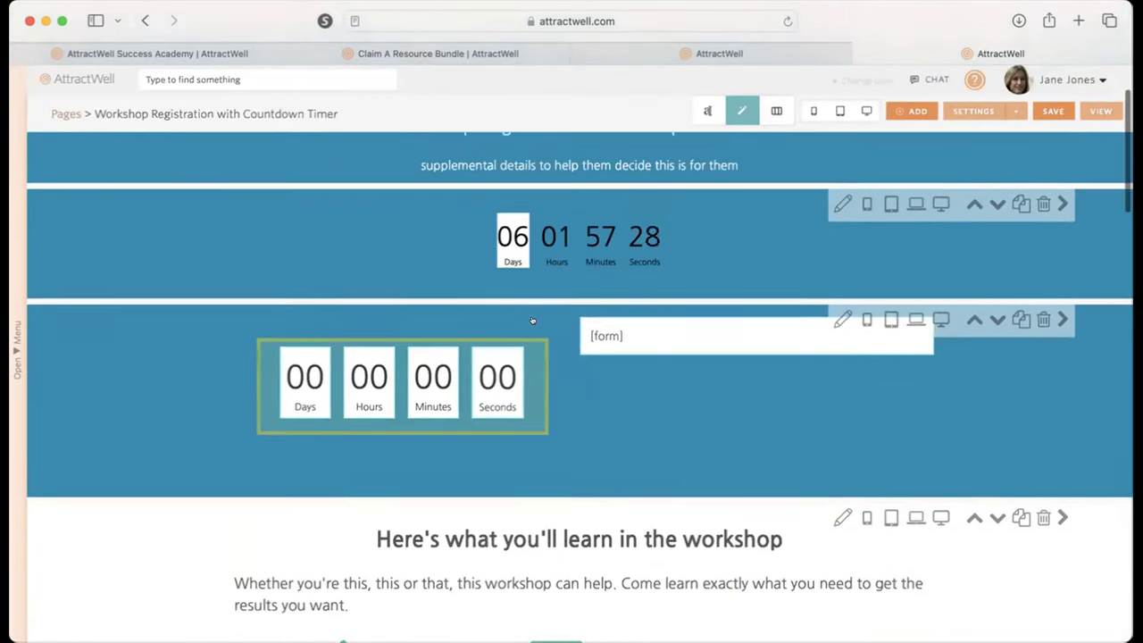
pyautogui.scroll(5, 533, 320)
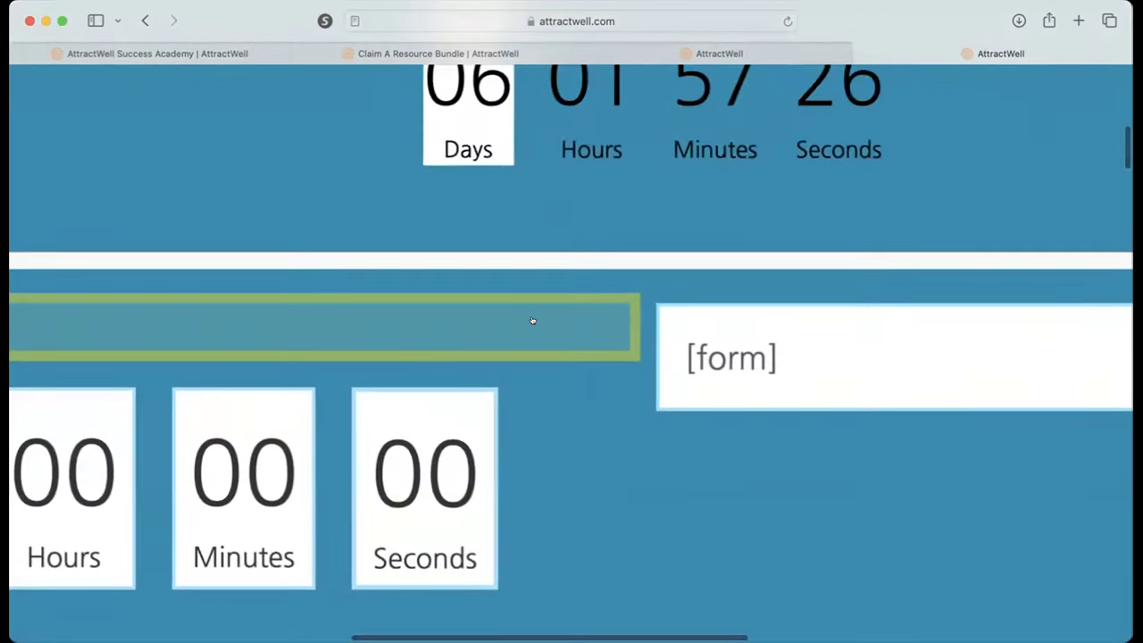
pyautogui.scroll(2, 533, 319)
pyautogui.scroll(-1, 531, 319)
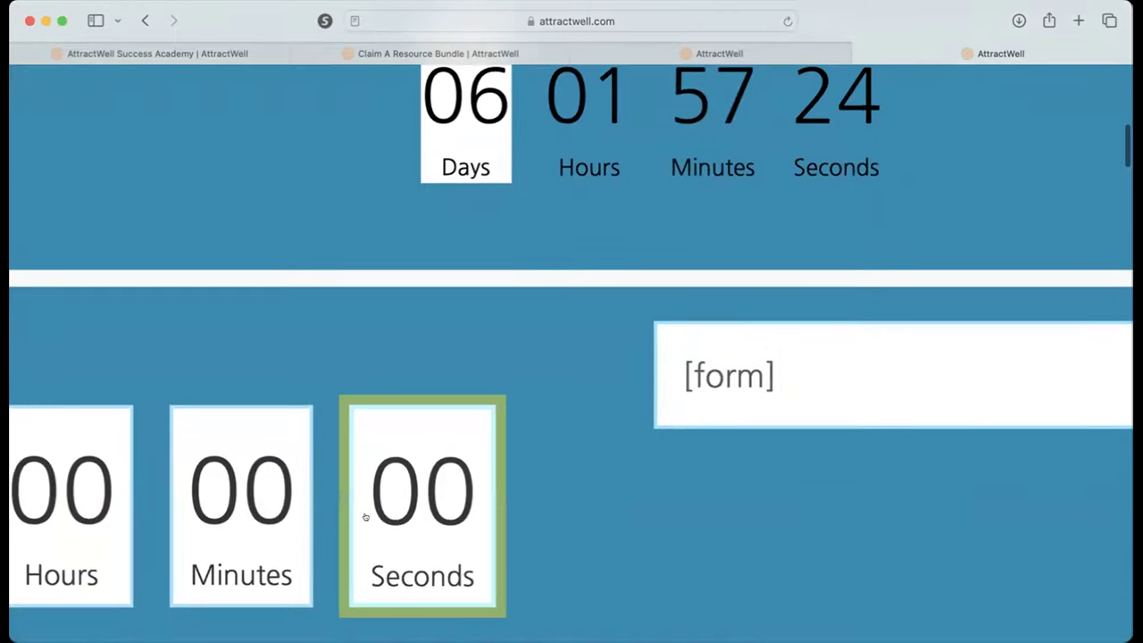
pyautogui.scroll(3, 536, 429)
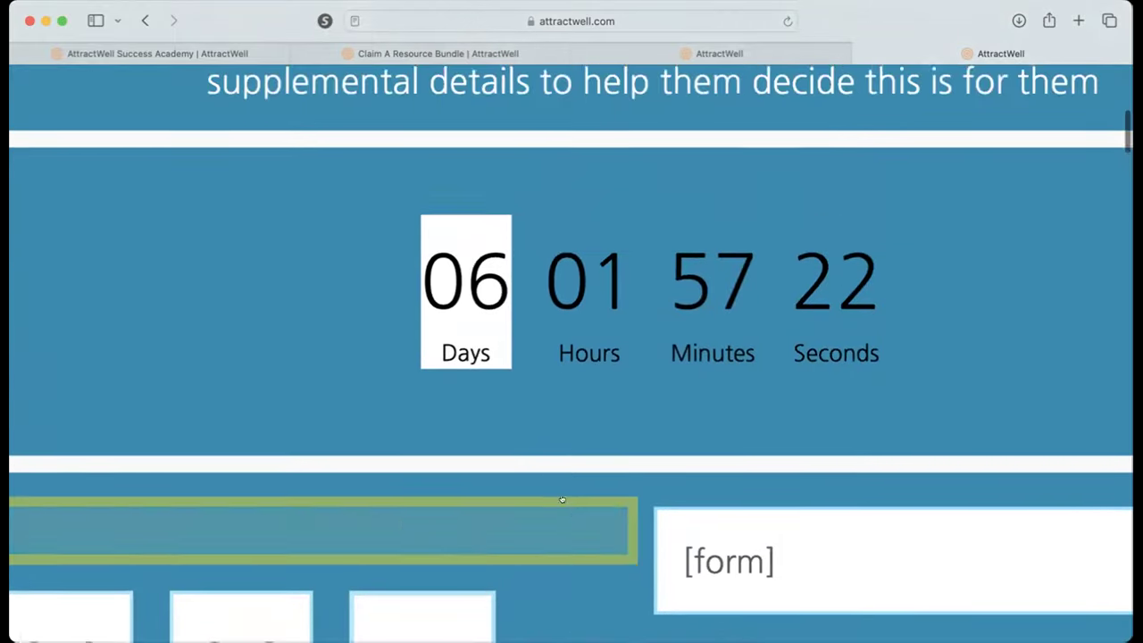
pyautogui.scroll(-5, 454, 350)
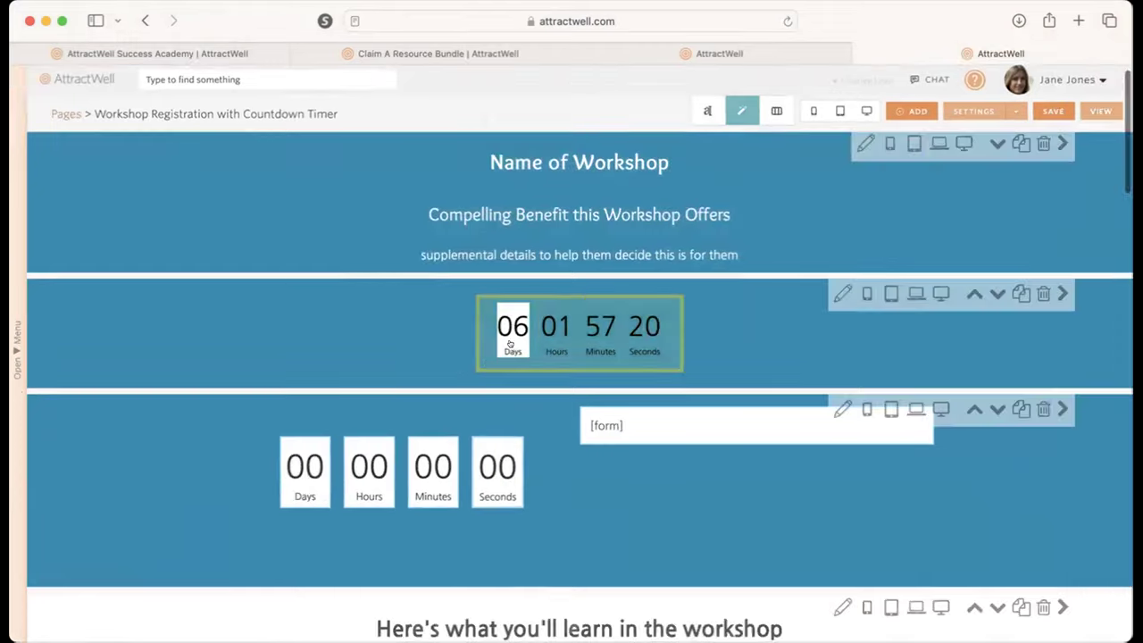
# - Set the Days box's padding to 4 at the bottom and 8 on both the left and right sides
pyautogui.click(741, 109)
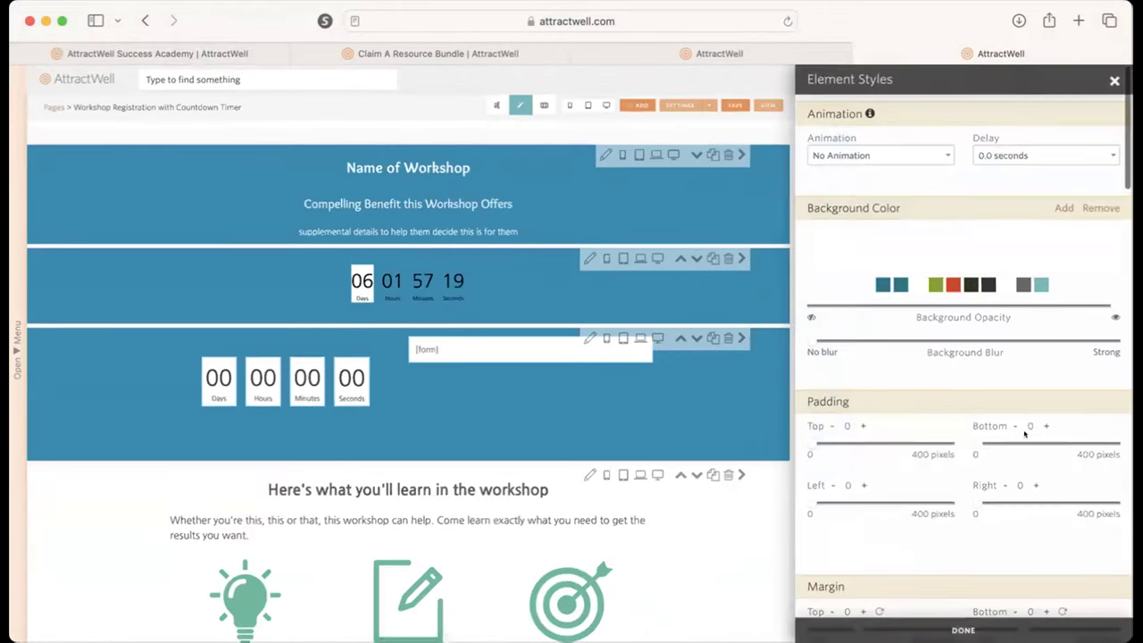
pyautogui.tripleClick(1045, 426)
pyautogui.click(1045, 426)
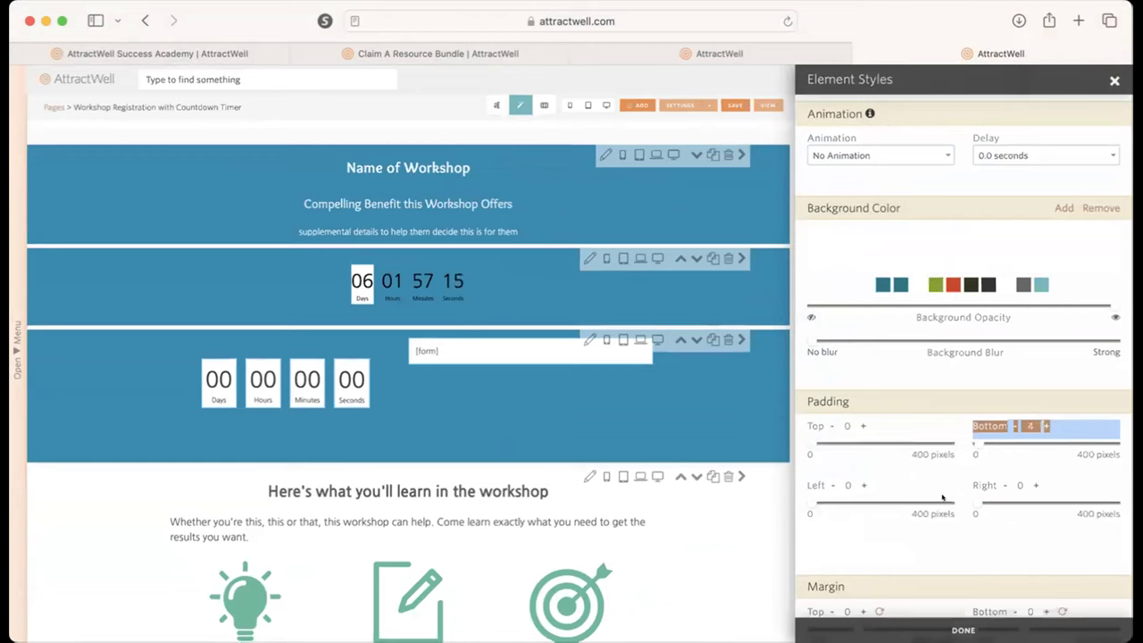
pyautogui.click(863, 485)
pyautogui.tripleClick(863, 485)
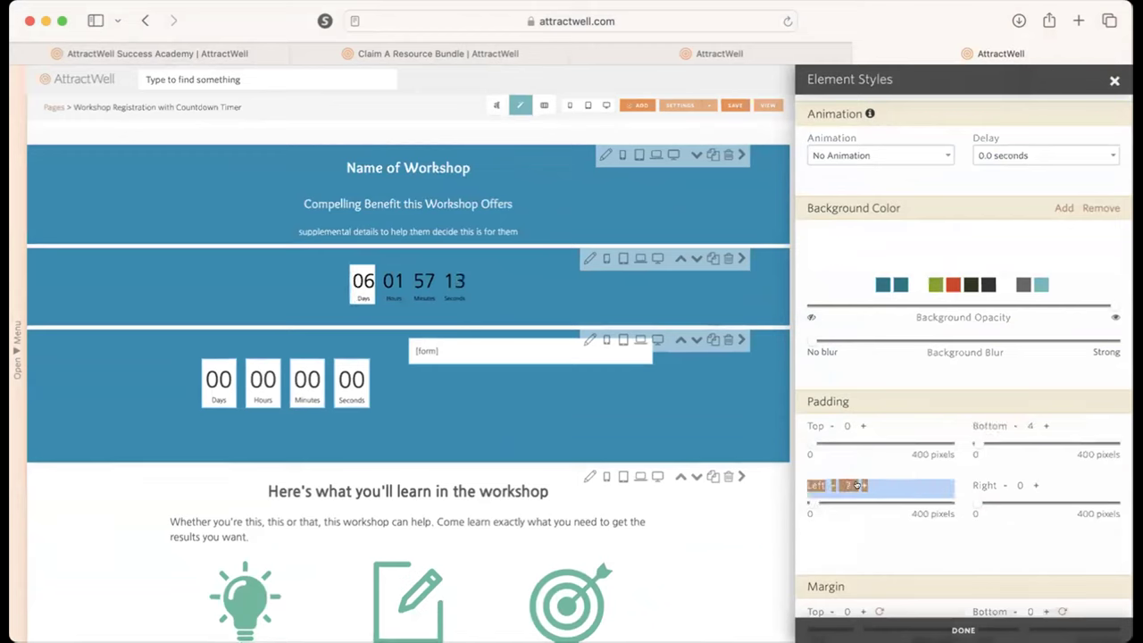
pyautogui.click(860, 485)
pyautogui.doubleClick(1033, 485)
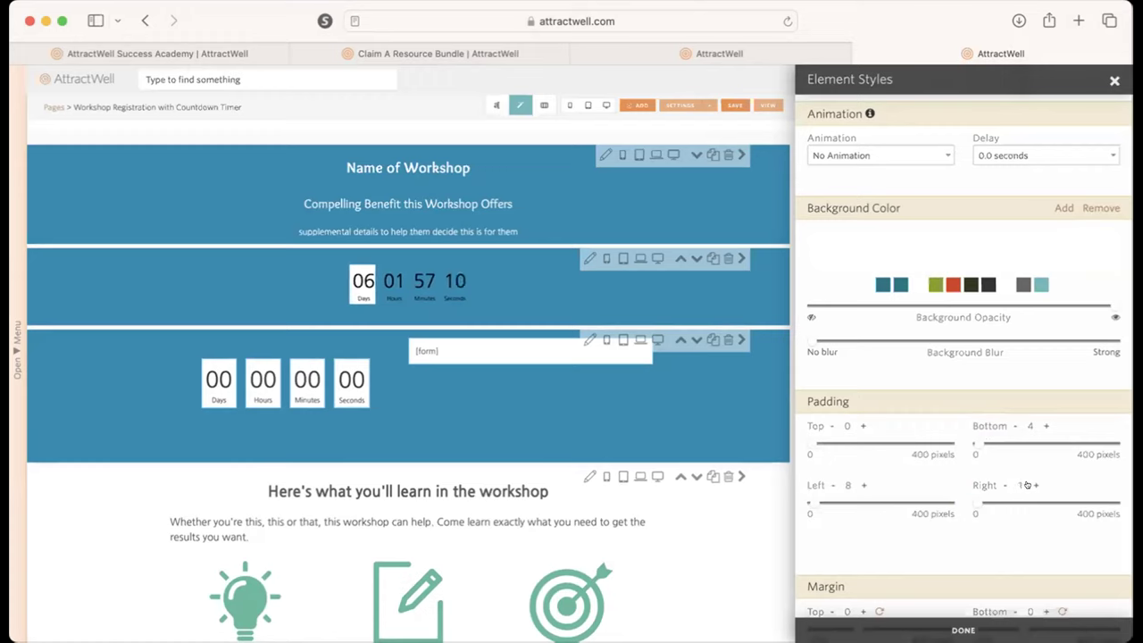
pyautogui.tripleClick(1033, 485)
pyautogui.tripleClick(1032, 485)
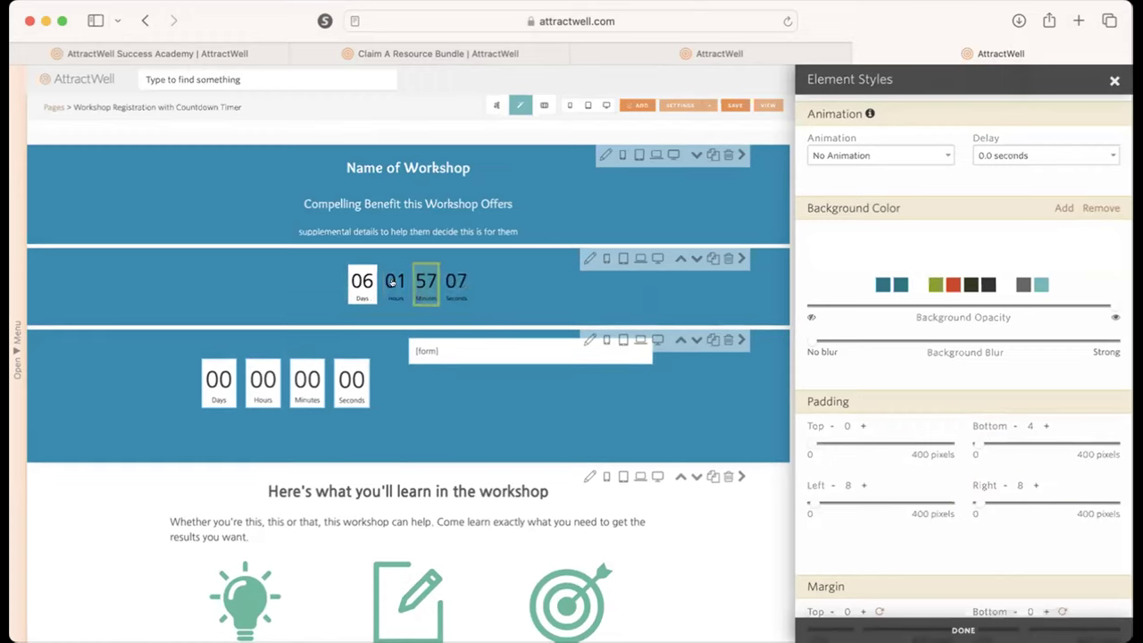
# - Add a thin black border to all four sides of the Days box
pyautogui.scroll(-3, 1023, 434)
pyautogui.scroll(-10, 1023, 435)
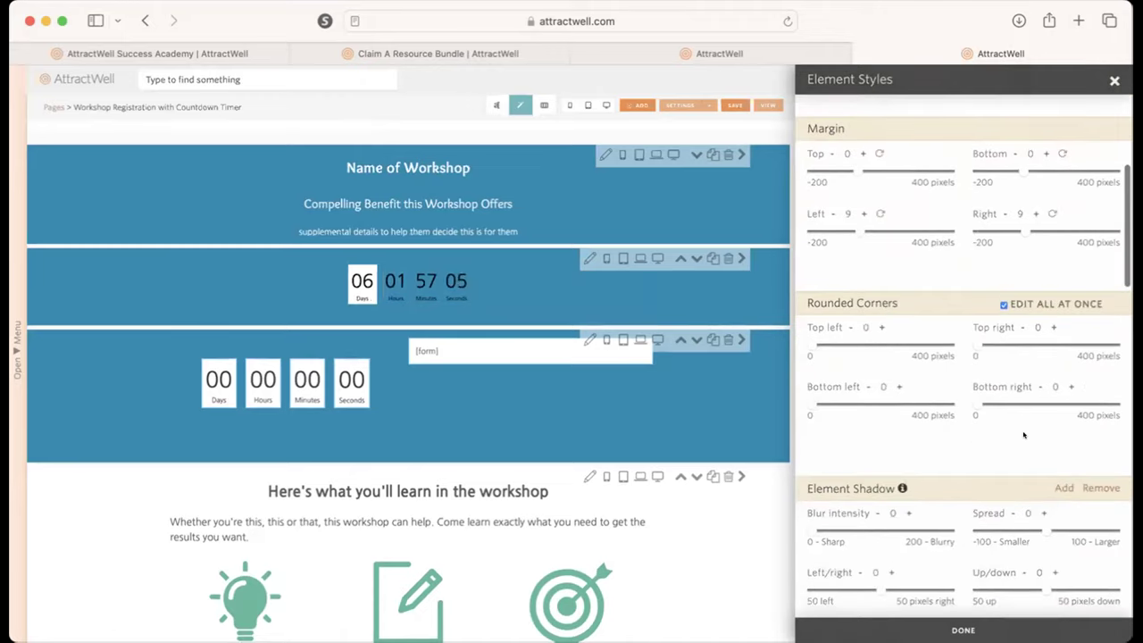
pyautogui.scroll(-10, 1024, 435)
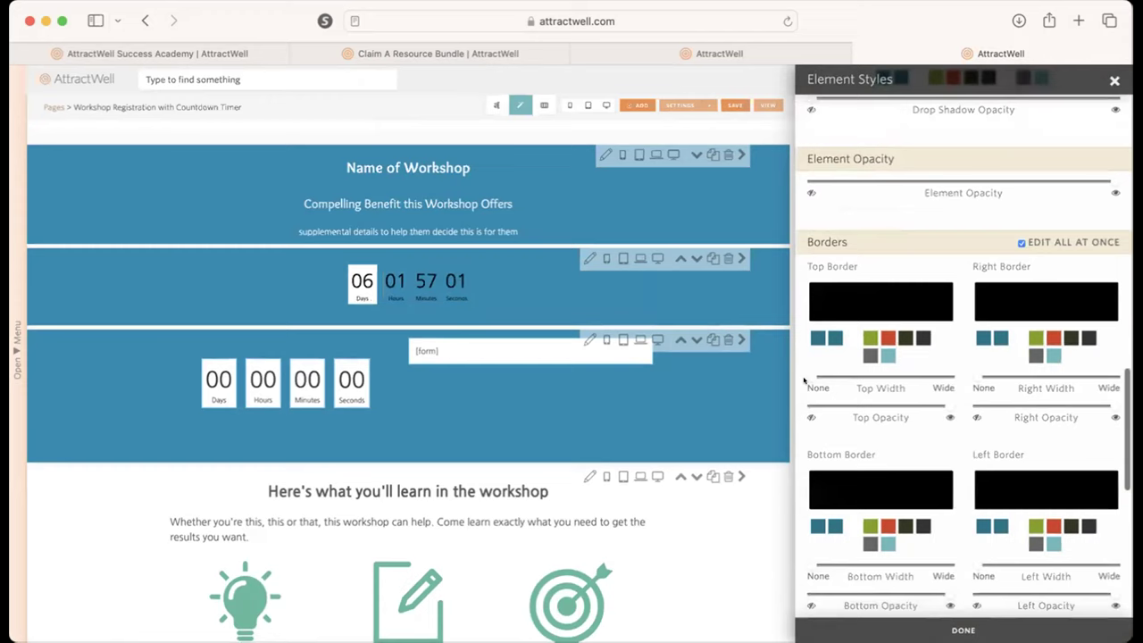
pyautogui.click(810, 377)
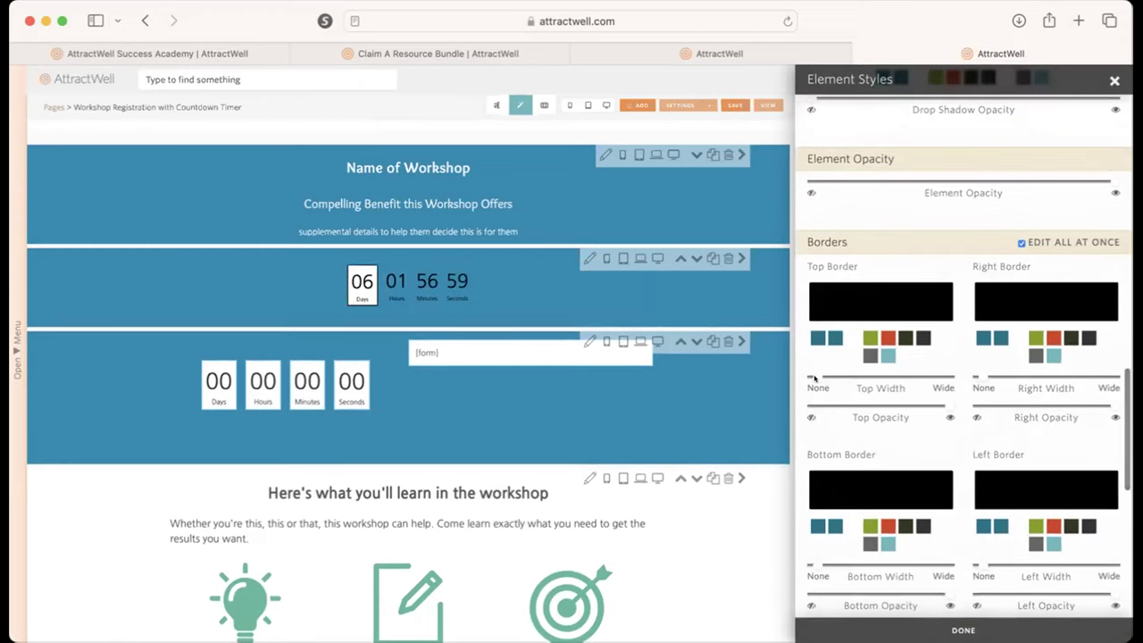
# - Set the Days box's border colour on all four sides to light blue B2DFF8 and close its element styles
pyautogui.click(852, 305)
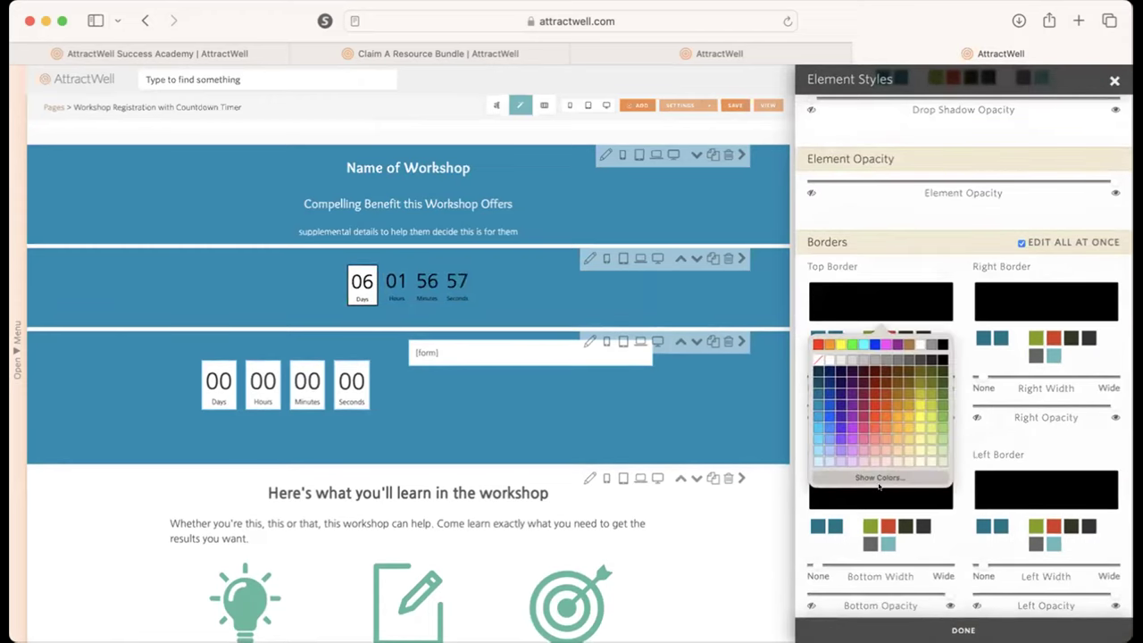
pyautogui.click(881, 476)
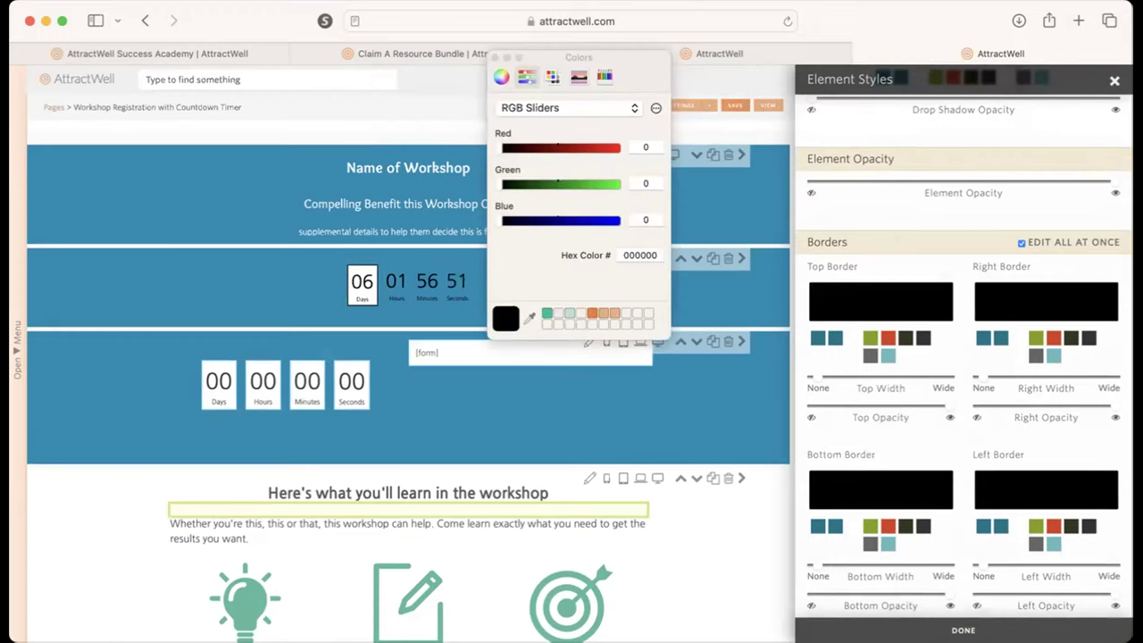
pyautogui.click(569, 314)
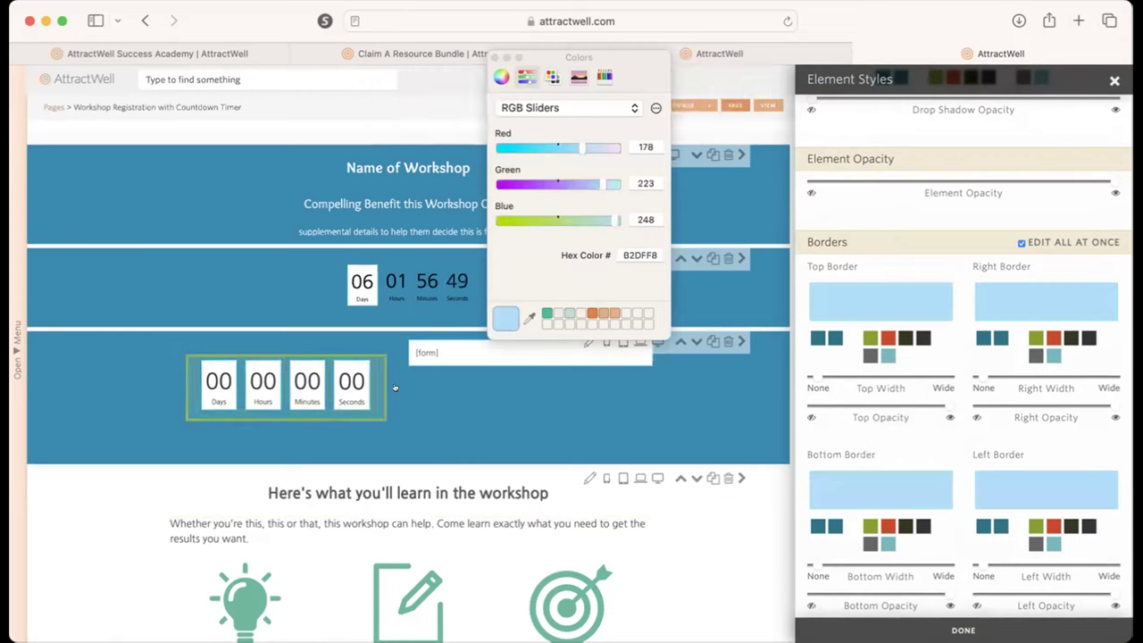
pyautogui.click(494, 58)
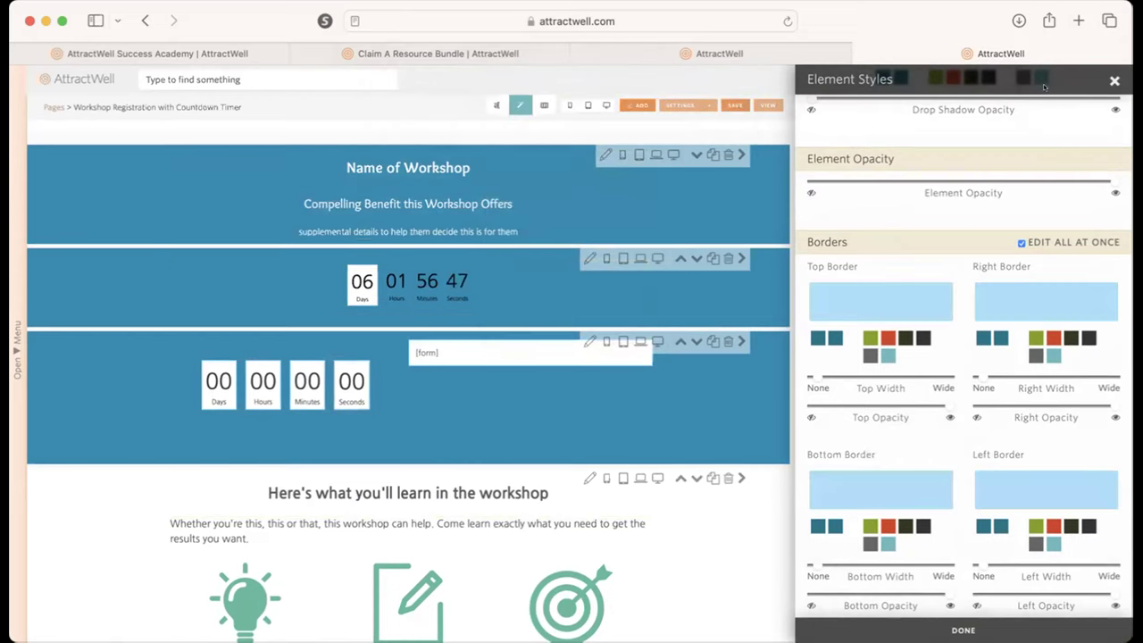
pyautogui.click(1114, 80)
# - Delete the inserted countdown timer section between the workshop heading and the form section
pyautogui.scroll(-3, 894, 344)
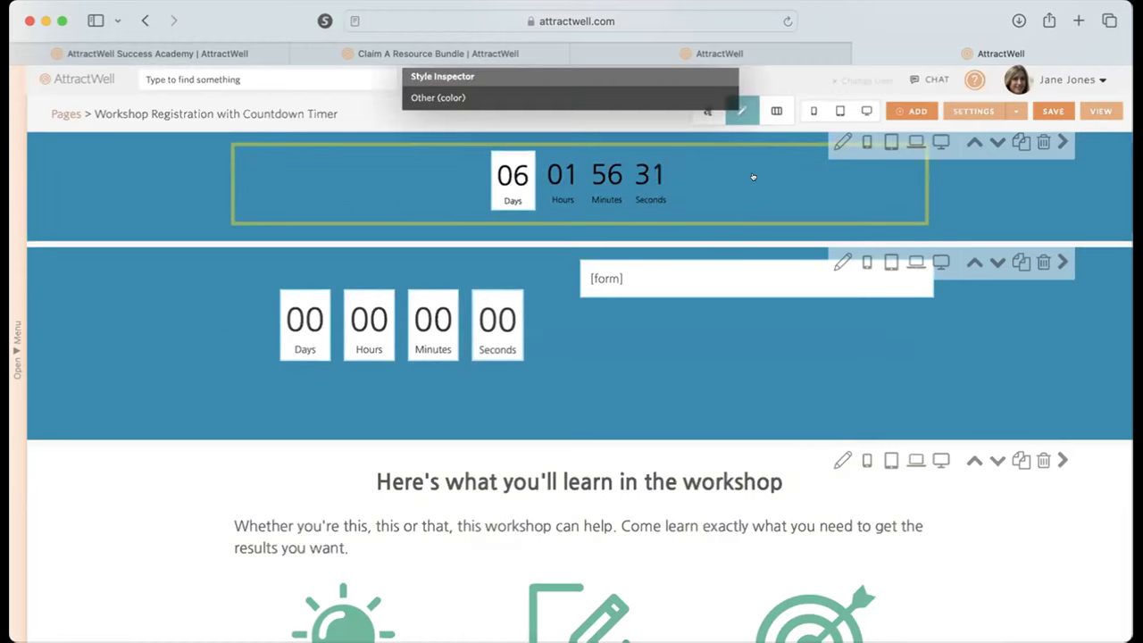
pyautogui.click(1043, 142)
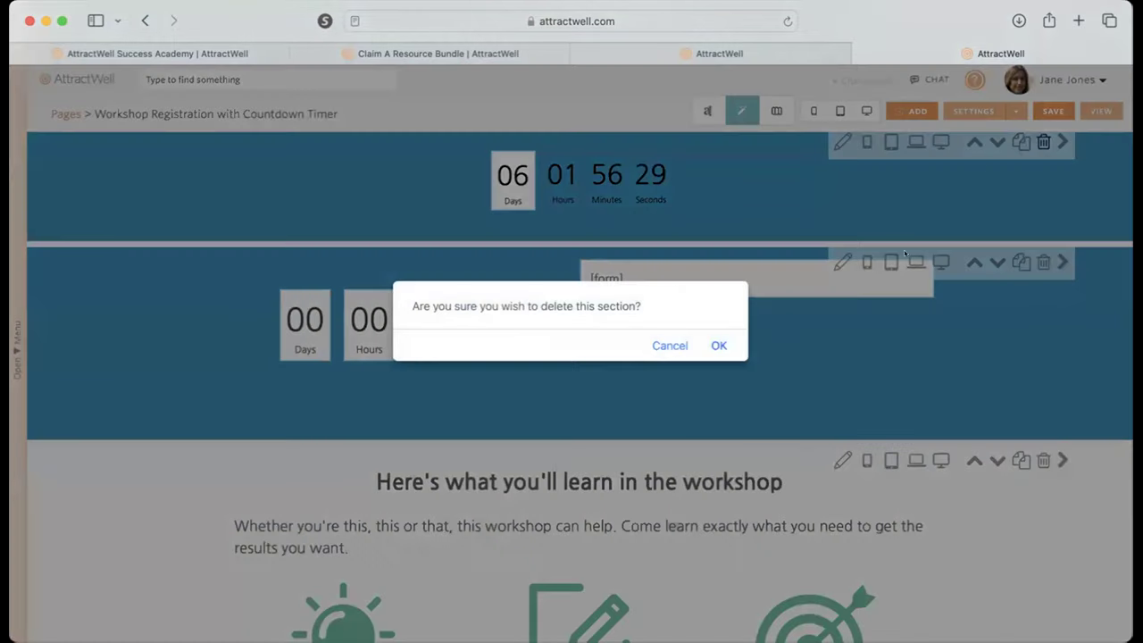
pyautogui.click(716, 345)
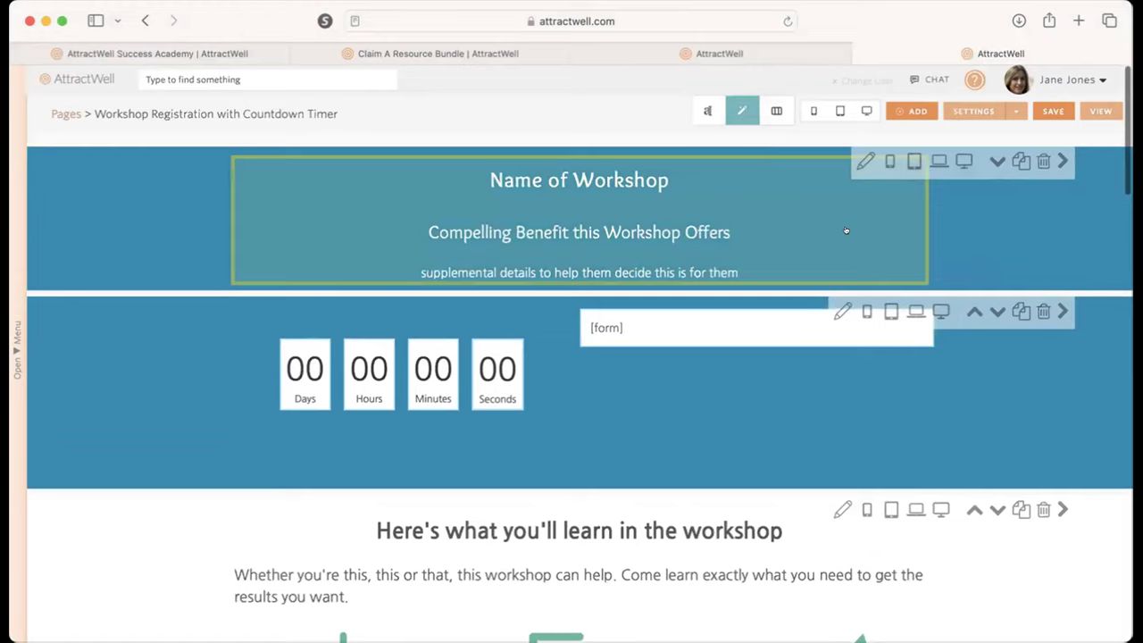
# - Preview the page in desktop view and examine the message text above the registration form fields
pyautogui.click(866, 111)
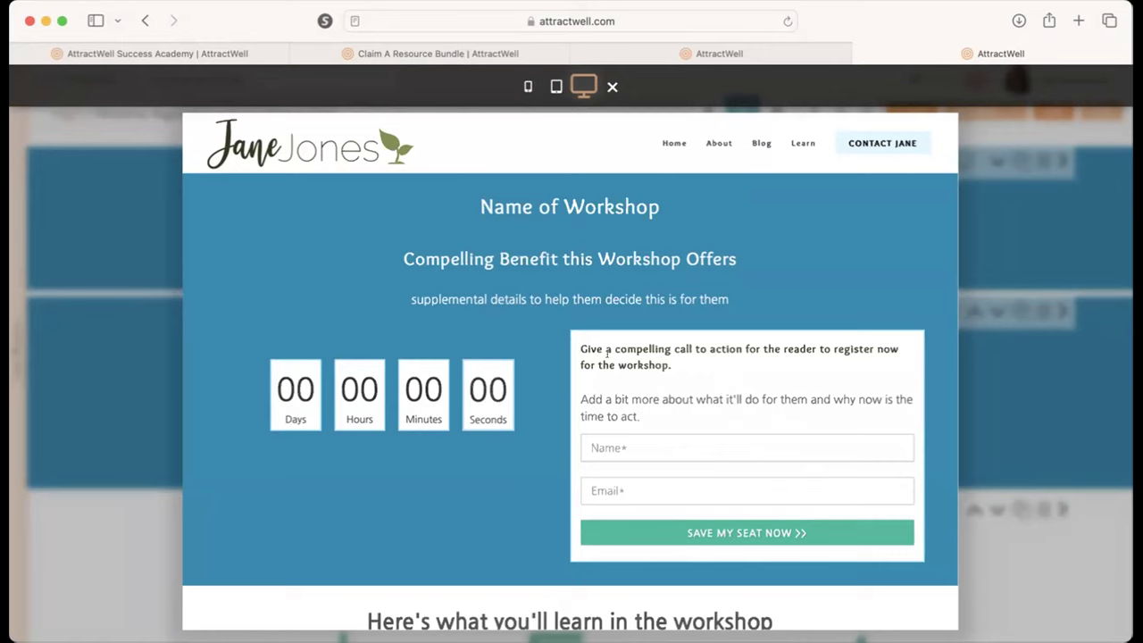
pyautogui.moveTo(579, 383); pyautogui.dragTo(659, 418)
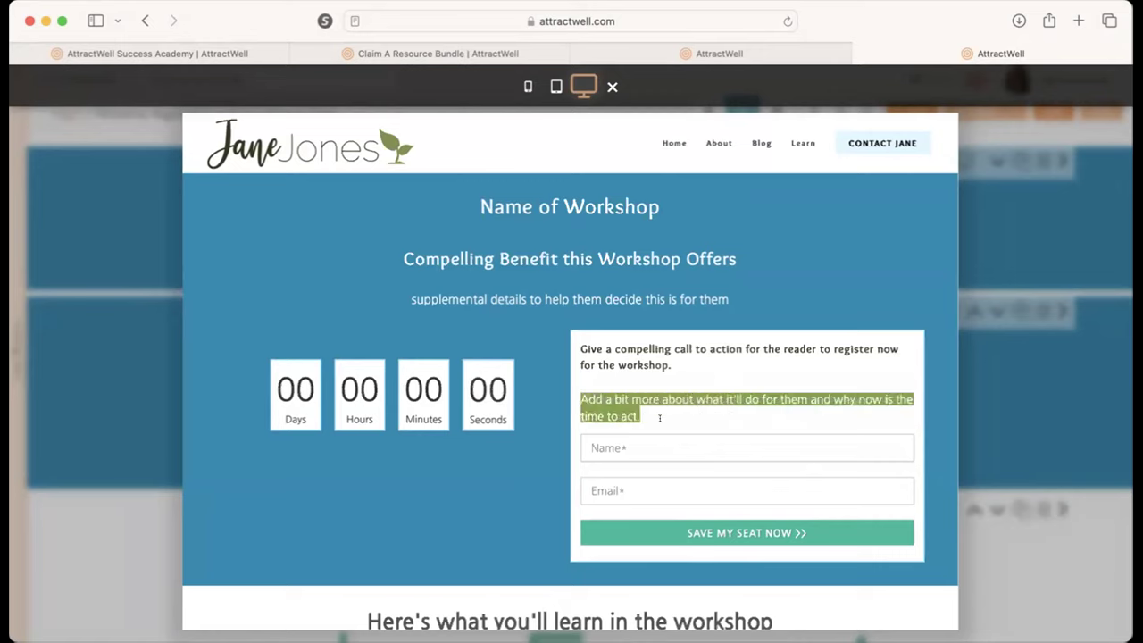
pyautogui.click(469, 448)
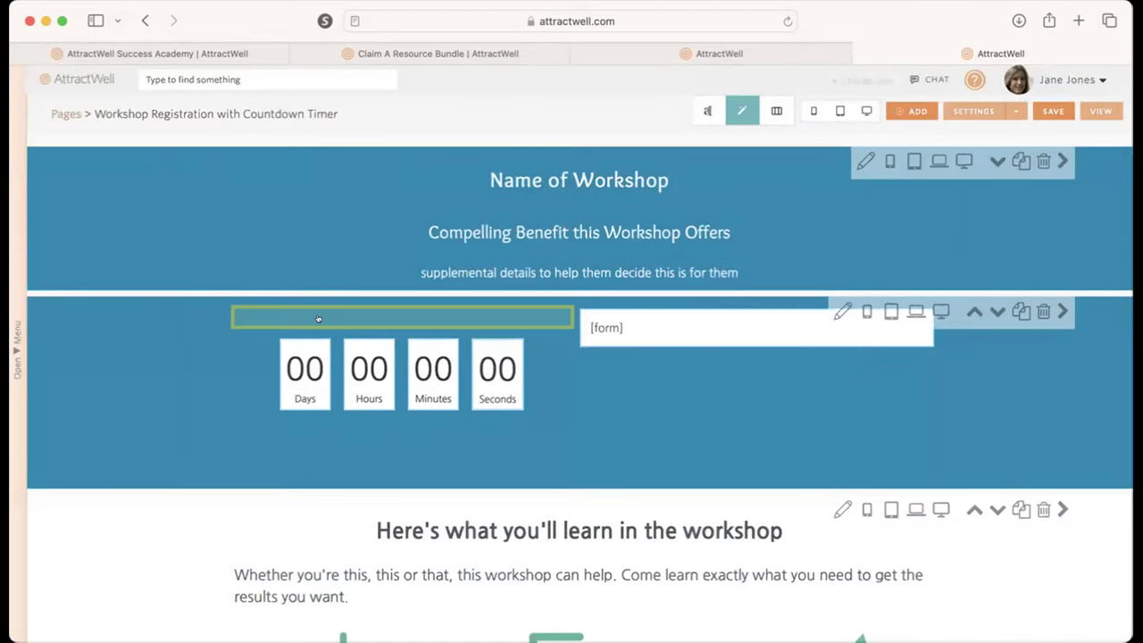
# - Switch to content editing, open the countdown column at the blank line above the timer boxes, and close it
pyautogui.click(351, 320)
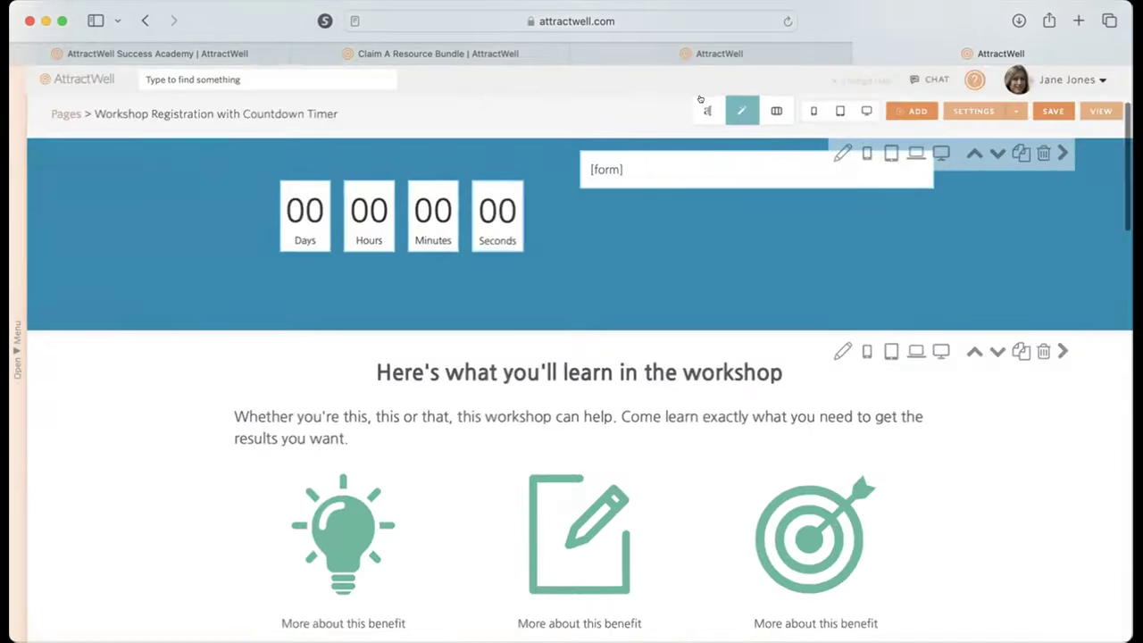
pyautogui.click(707, 110)
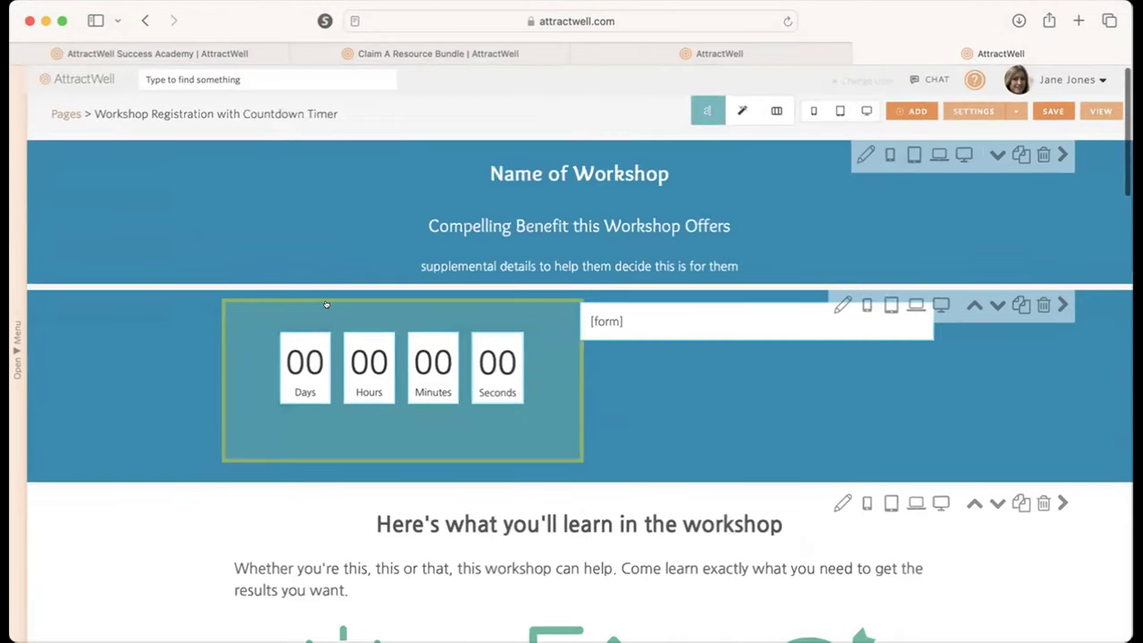
pyautogui.click(326, 304)
pyautogui.click(336, 353)
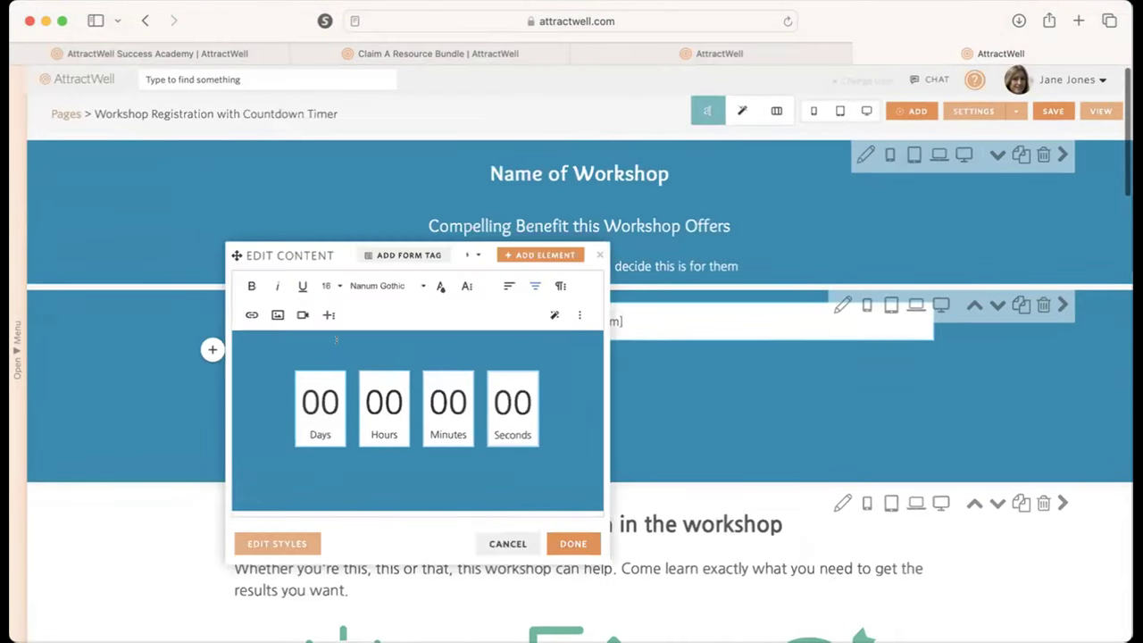
pyautogui.click(573, 551)
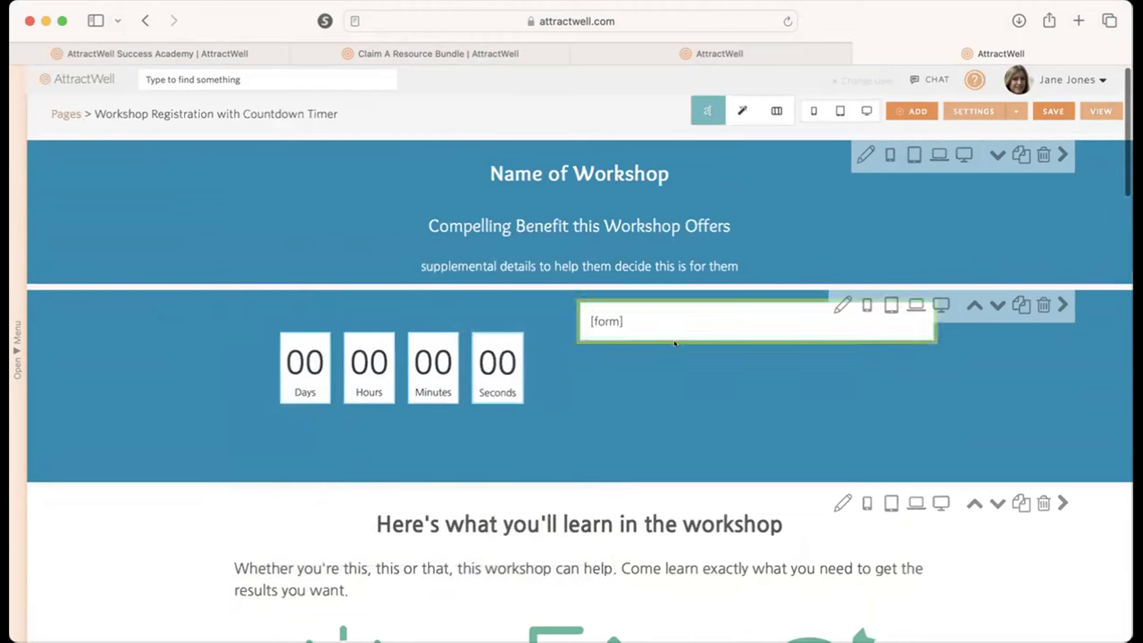
# - Add DATE, TIME and LOCATION lines below the call to action in the lead capture message of the page settings
pyautogui.click(974, 110)
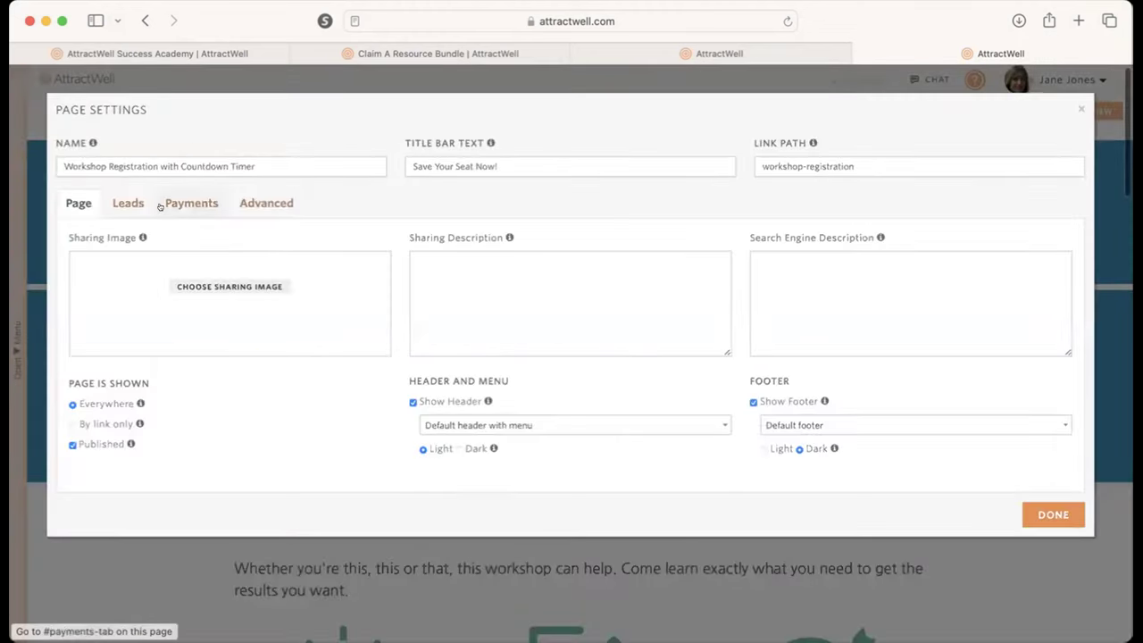
pyautogui.click(141, 203)
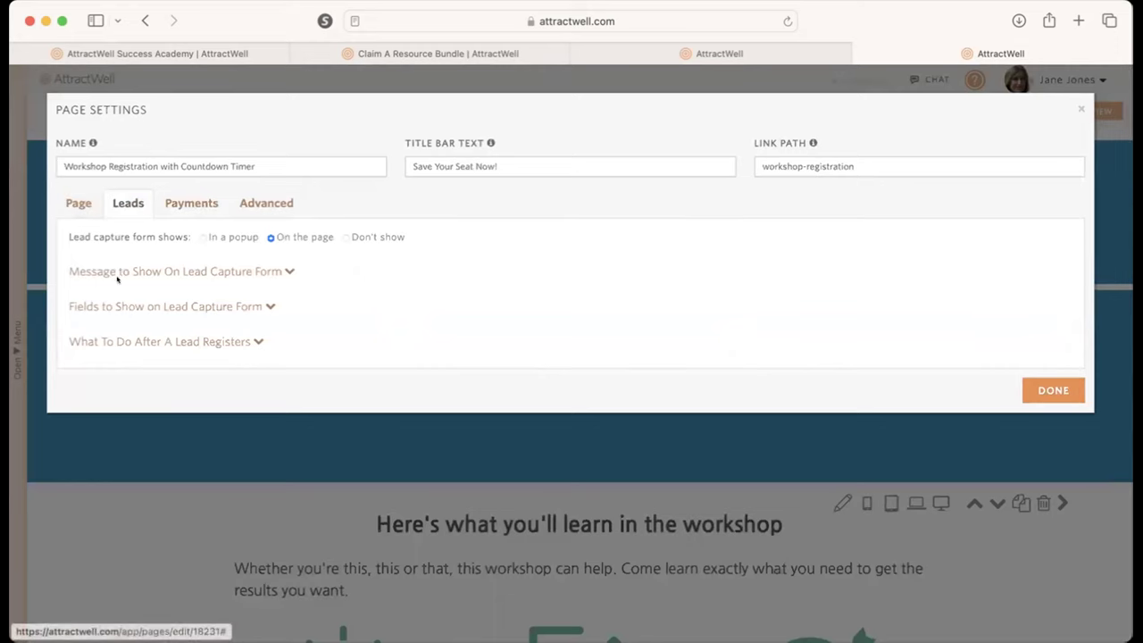
pyautogui.click(118, 270)
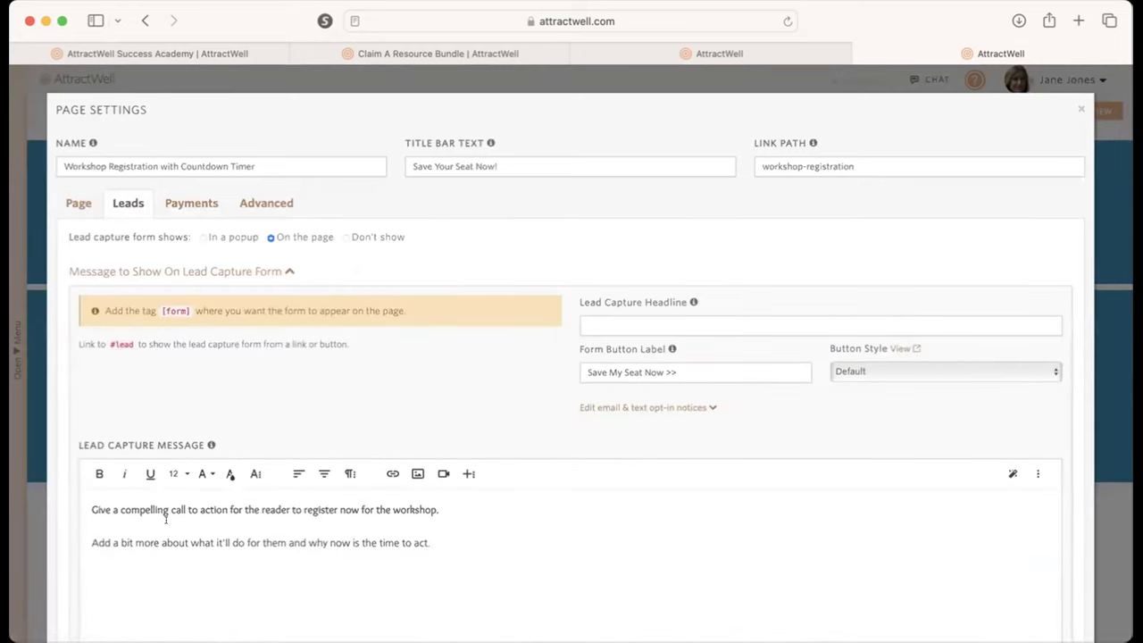
pyautogui.scroll(-2, 168, 513)
pyautogui.click(465, 461)
pyautogui.press('Return')
pyautogui.write('DATE')
pyautogui.press('Return')
pyautogui.write('TIME')
pyautogui.press('Return')
pyautogui.write('LOCATION')
pyautogui.press('Return')
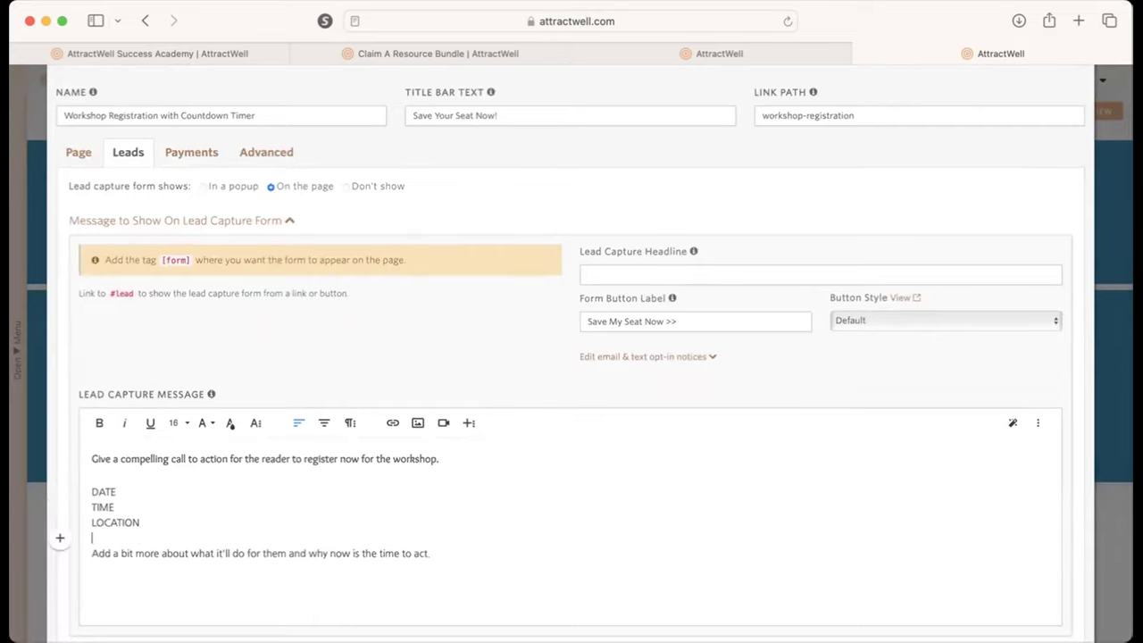
pyautogui.scroll(-3, 617, 485)
pyautogui.click(1058, 597)
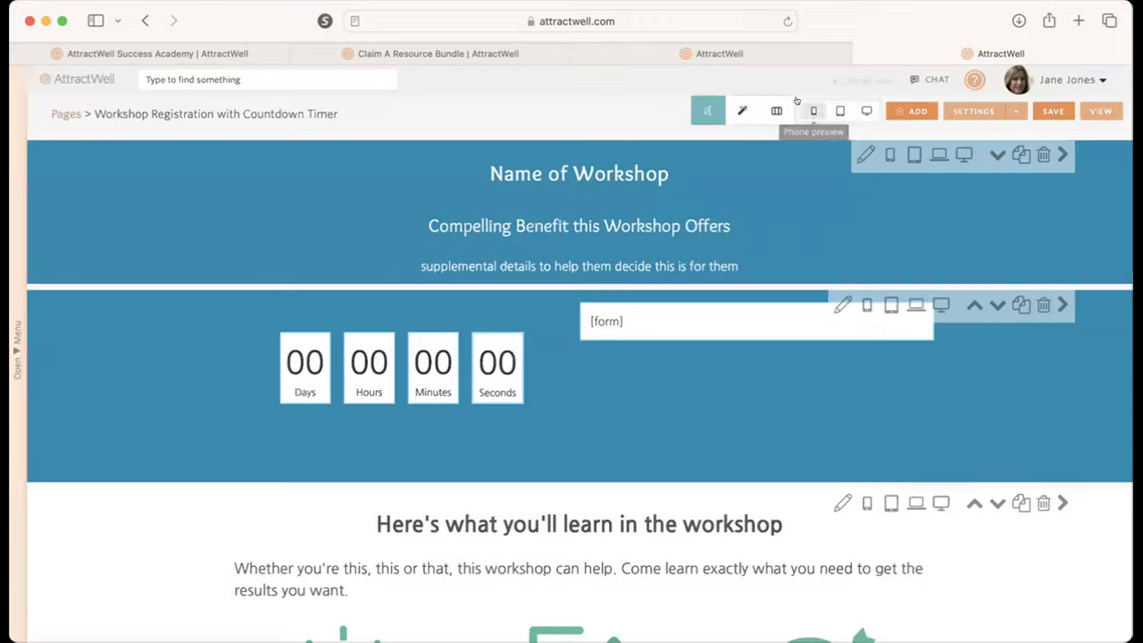
# - Preview the page in desktop view to check the event detail lines in the registration form and the sections below
pyautogui.click(867, 110)
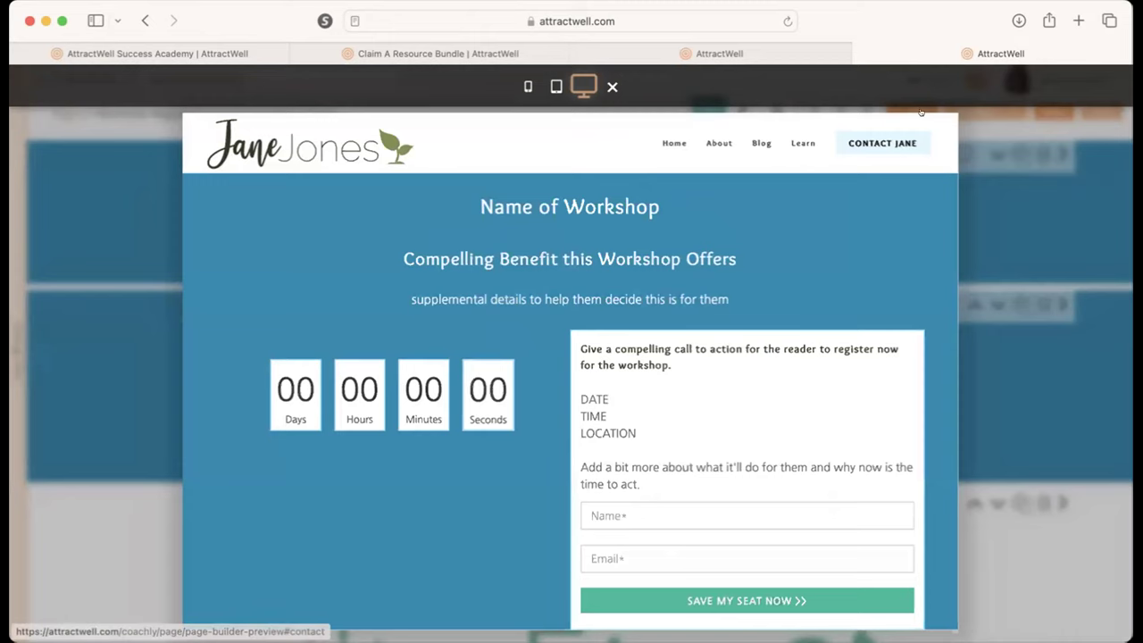
pyautogui.scroll(-10, 865, 393)
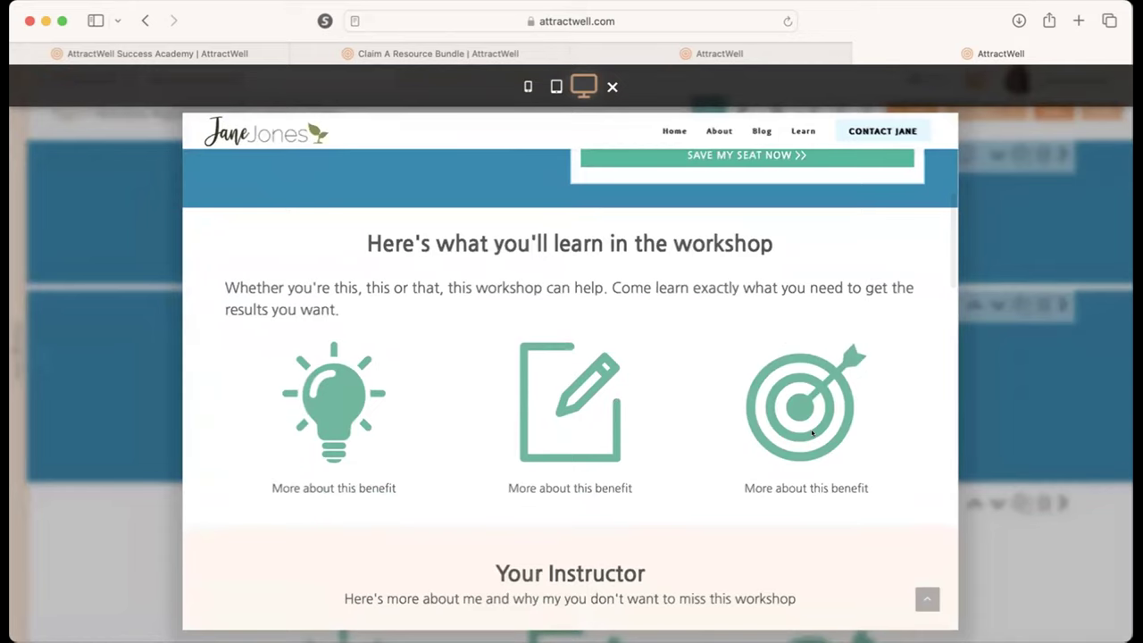
pyautogui.click(997, 402)
# - Inspect the Canva templates link in the hidden section at the end of the page and close its content editor
pyautogui.scroll(-20, 998, 402)
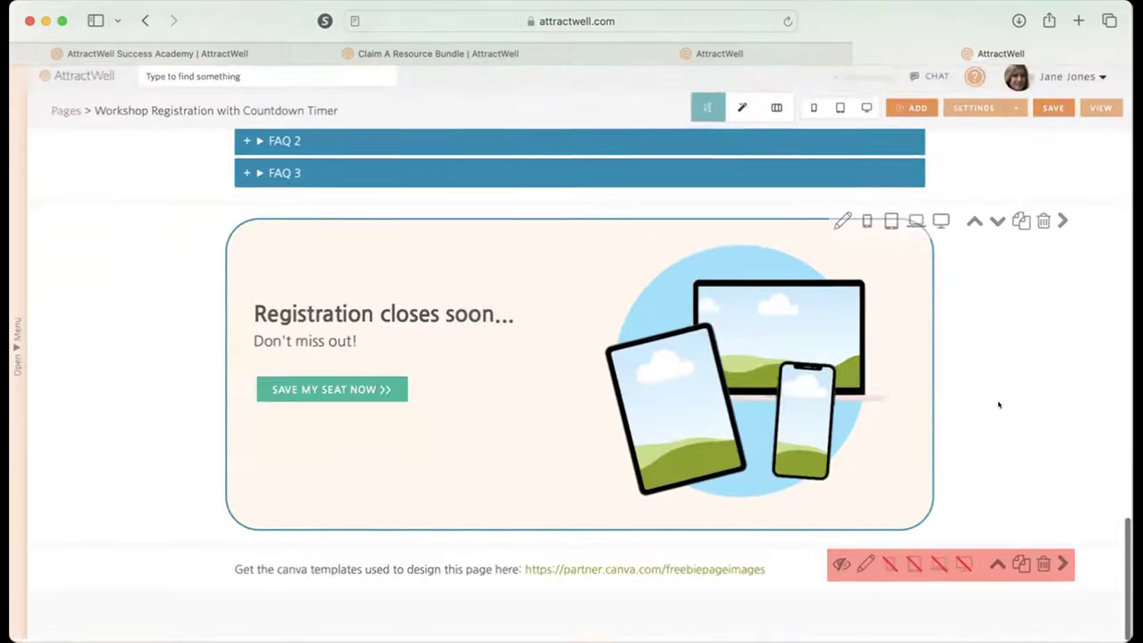
pyautogui.click(619, 586)
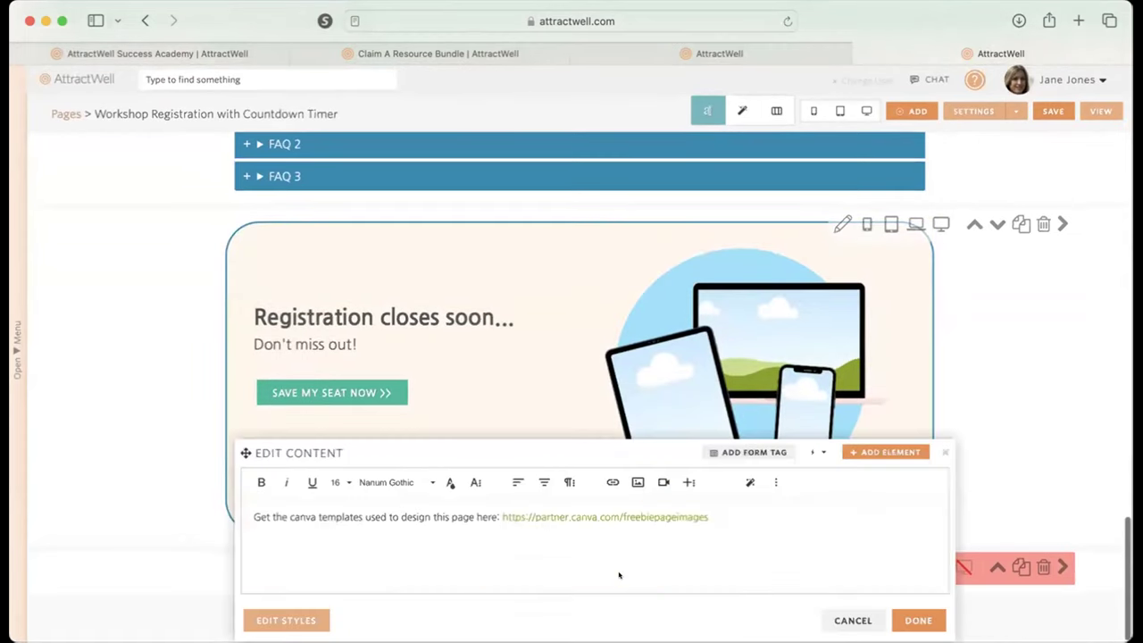
pyautogui.click(579, 518)
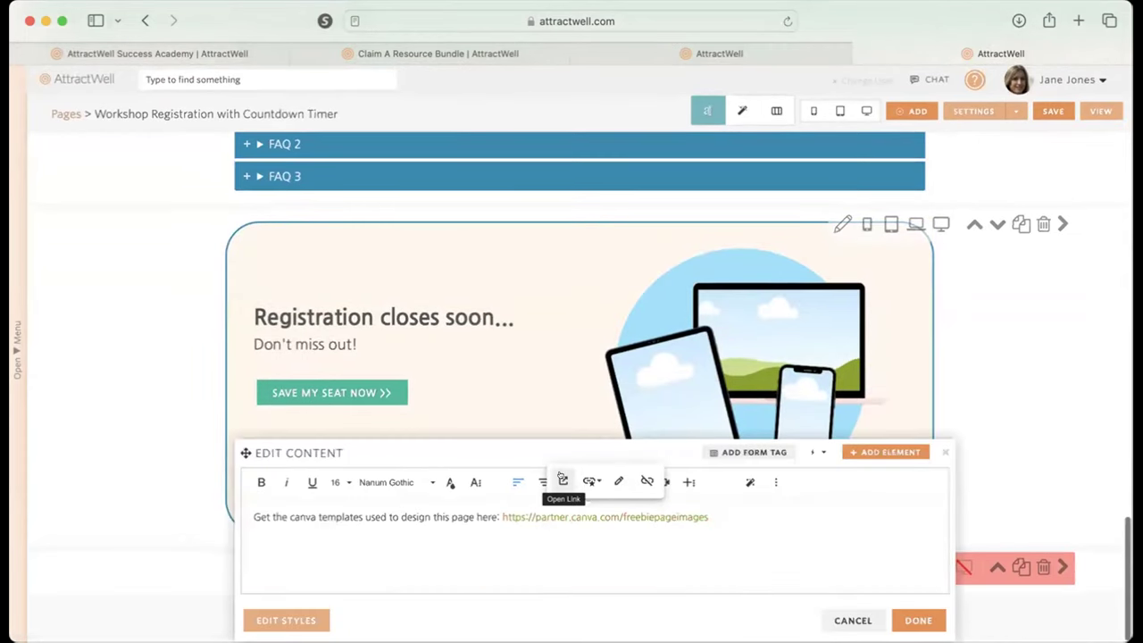
pyautogui.click(934, 447)
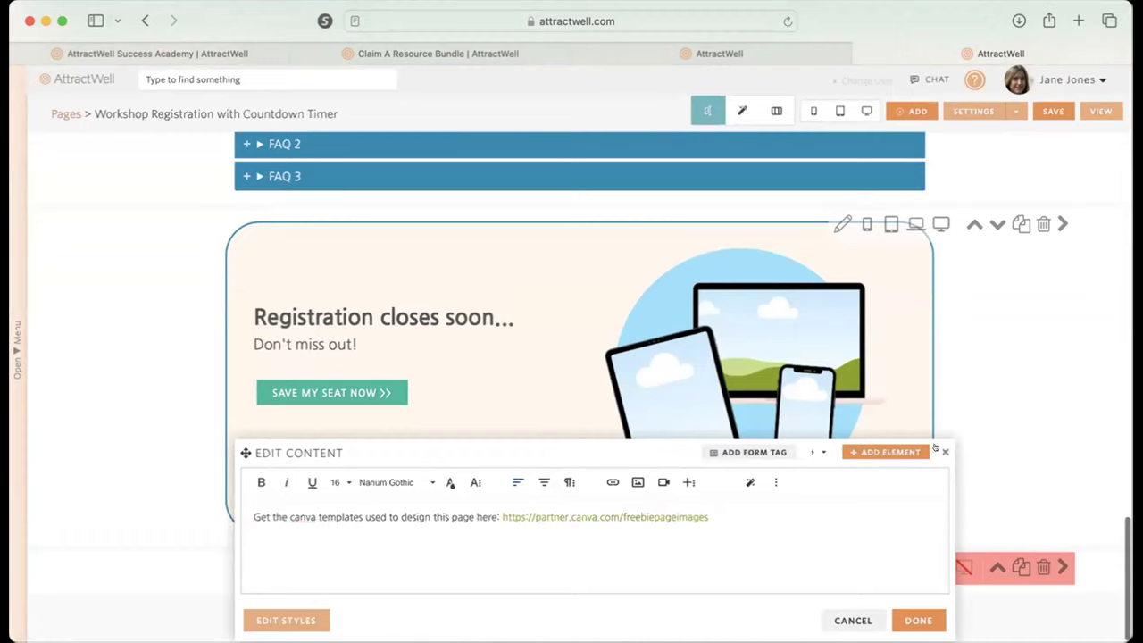
pyautogui.click(935, 448)
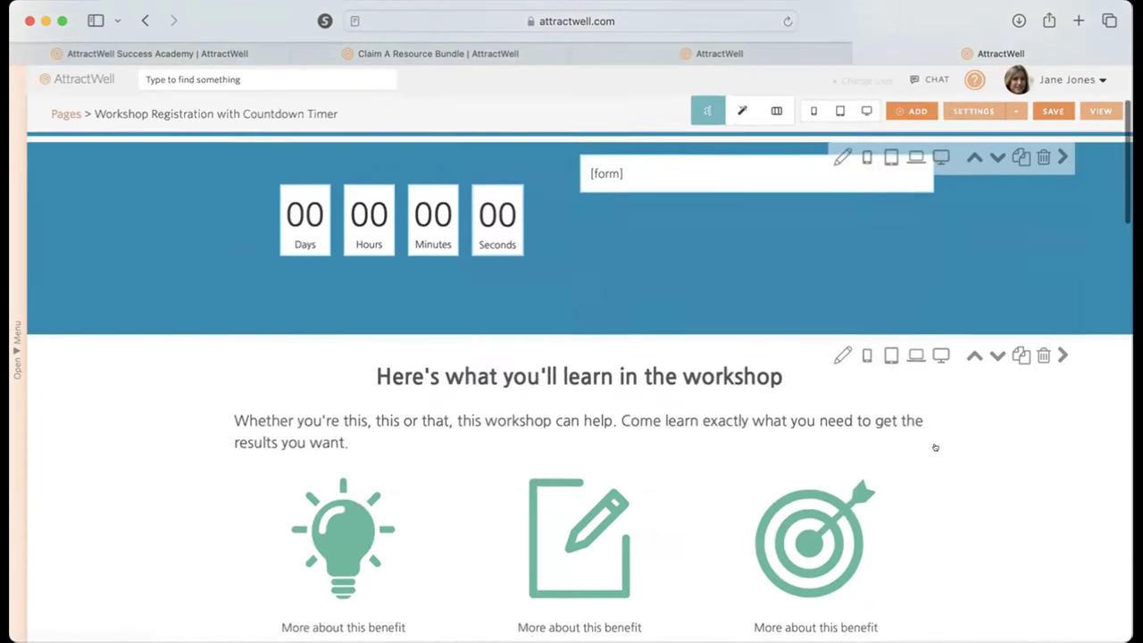
# - Review the page sections in the editor from the benefits and instructor down to the testimonials, FAQ and registration closing block
pyautogui.scroll(-2, 935, 448)
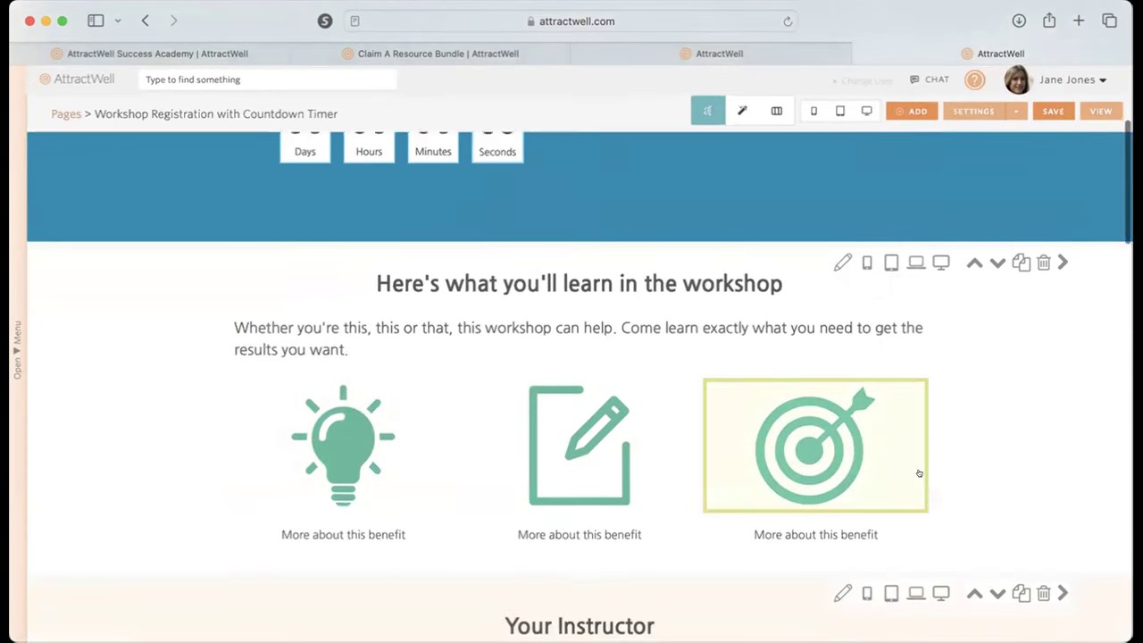
pyautogui.scroll(-8, 919, 473)
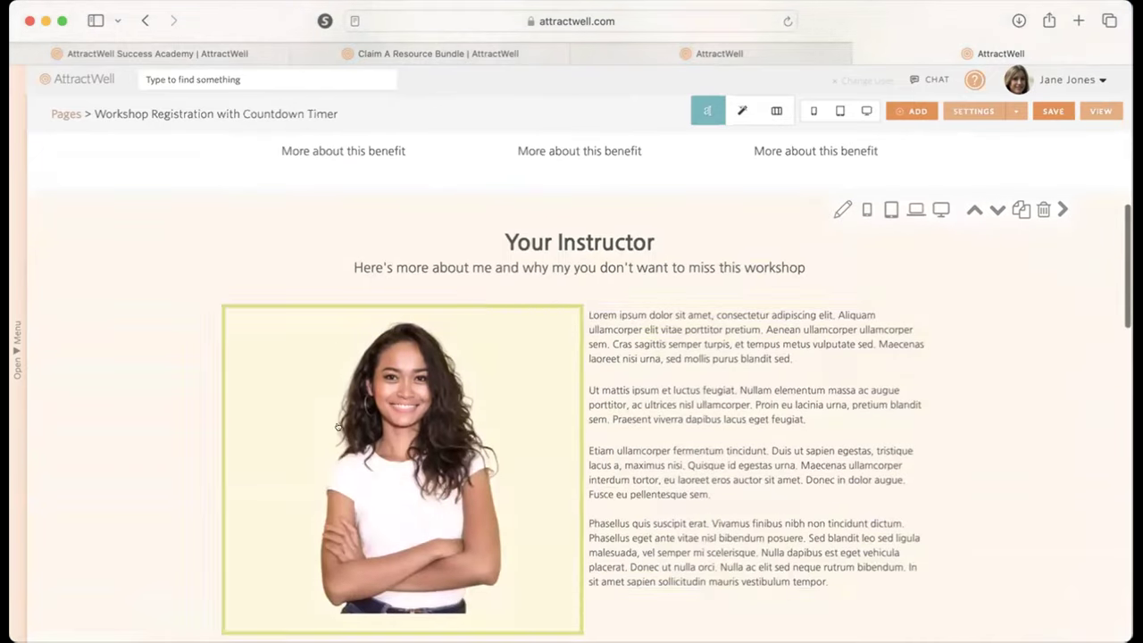
pyautogui.scroll(-6, 872, 541)
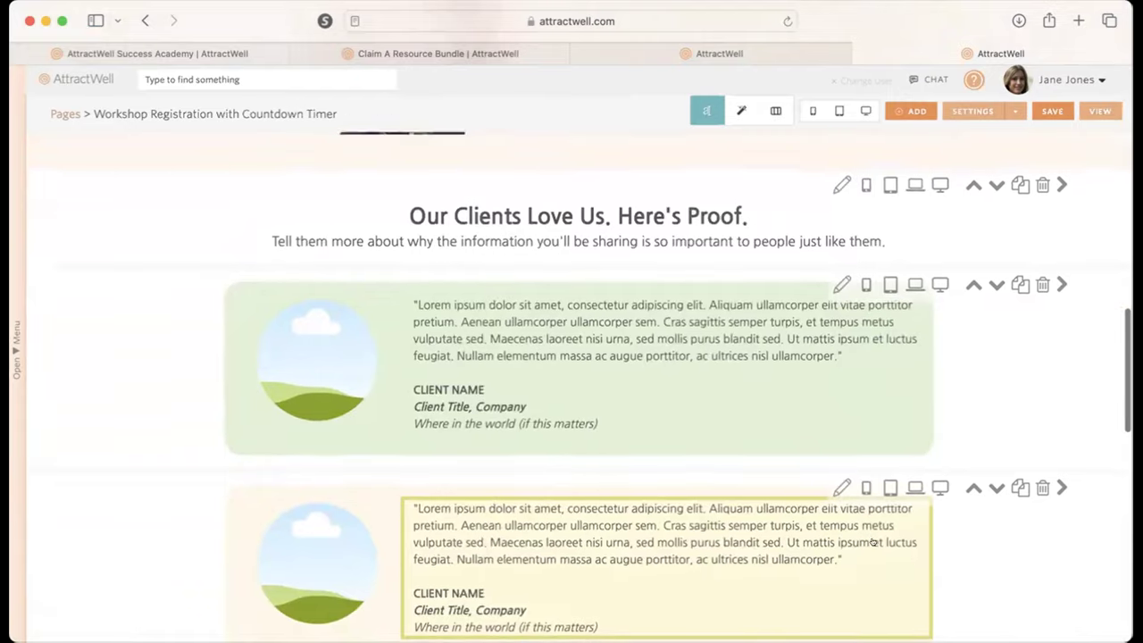
pyautogui.scroll(-1, 872, 540)
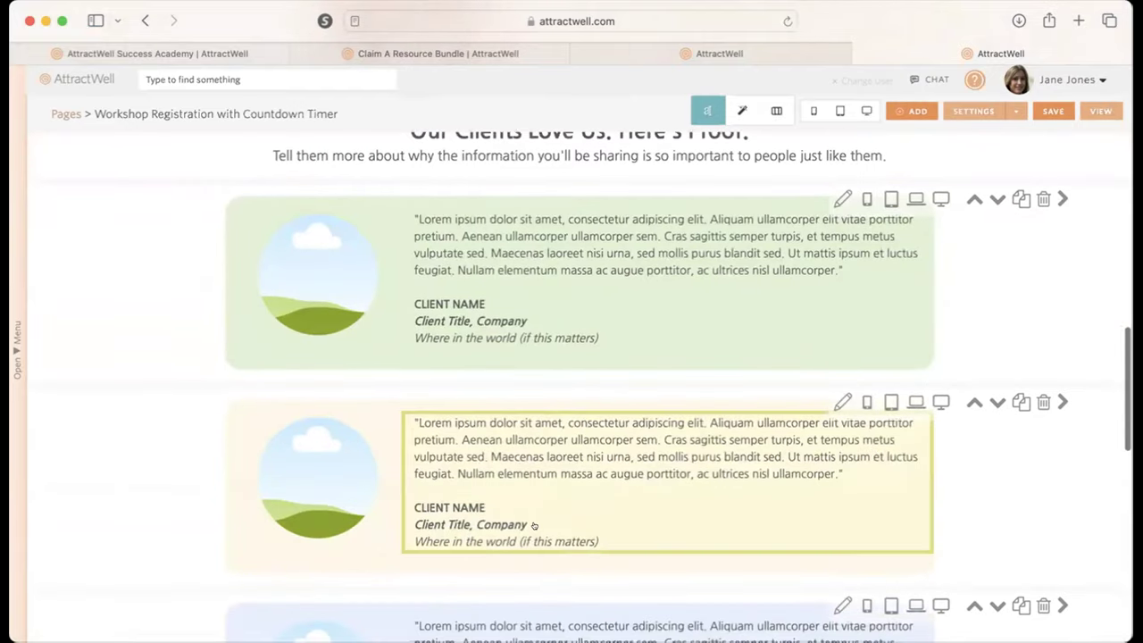
pyautogui.scroll(-4, 534, 527)
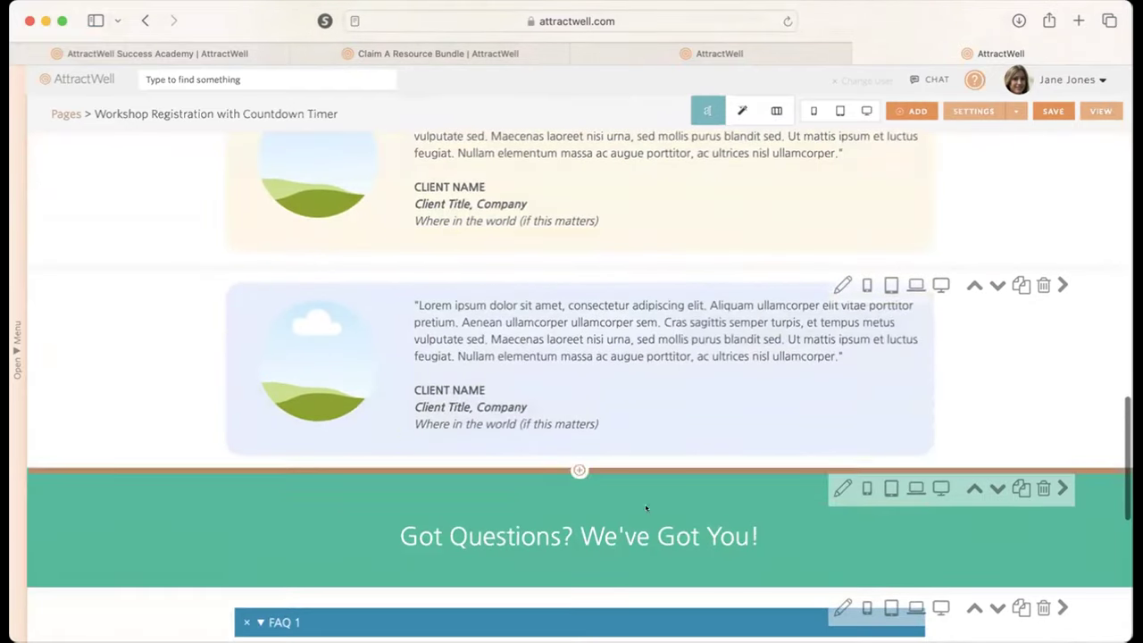
pyautogui.scroll(-3, 665, 467)
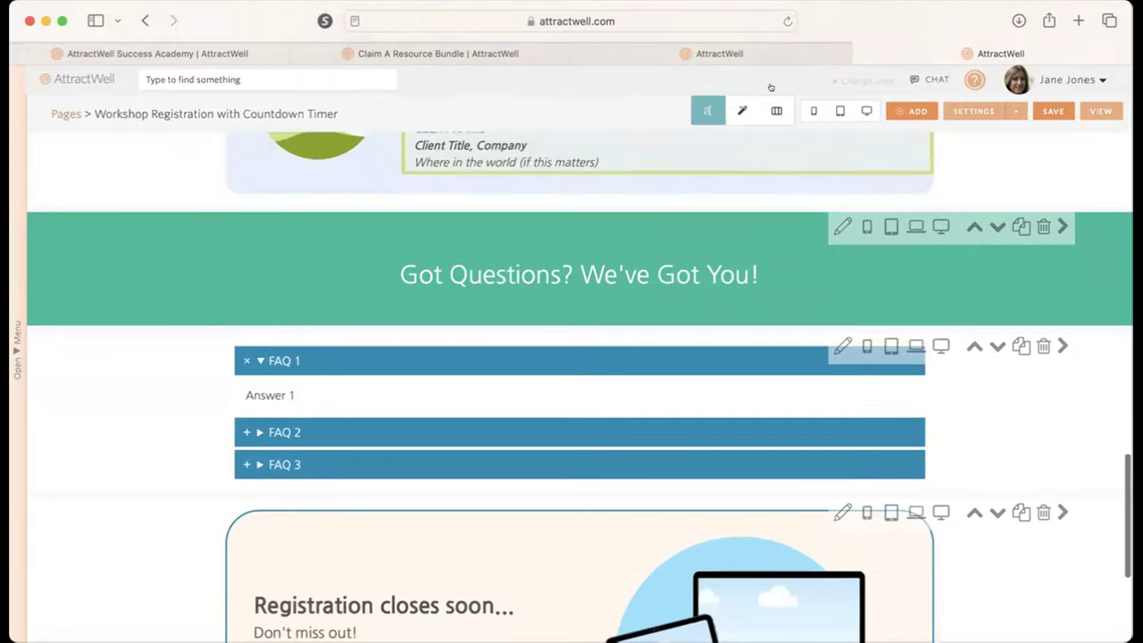
pyautogui.scroll(-2, 544, 268)
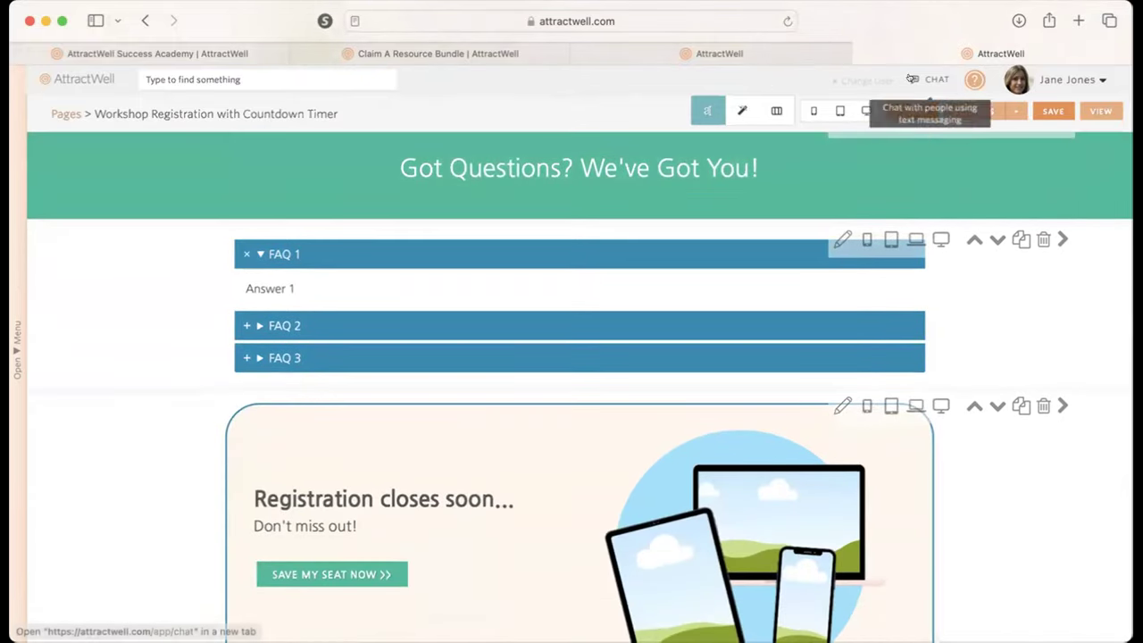
# - Preview the page in desktop view, expand FAQ 2 and FAQ 3 to check their answers, and close the preview
pyautogui.click(864, 108)
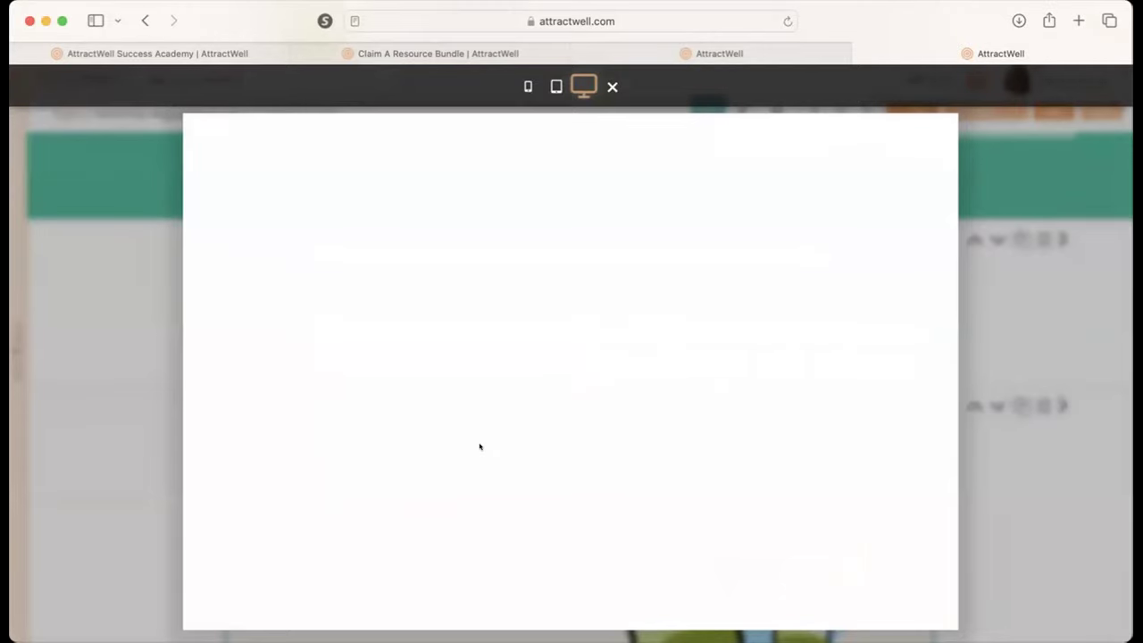
pyautogui.scroll(-5, 479, 447)
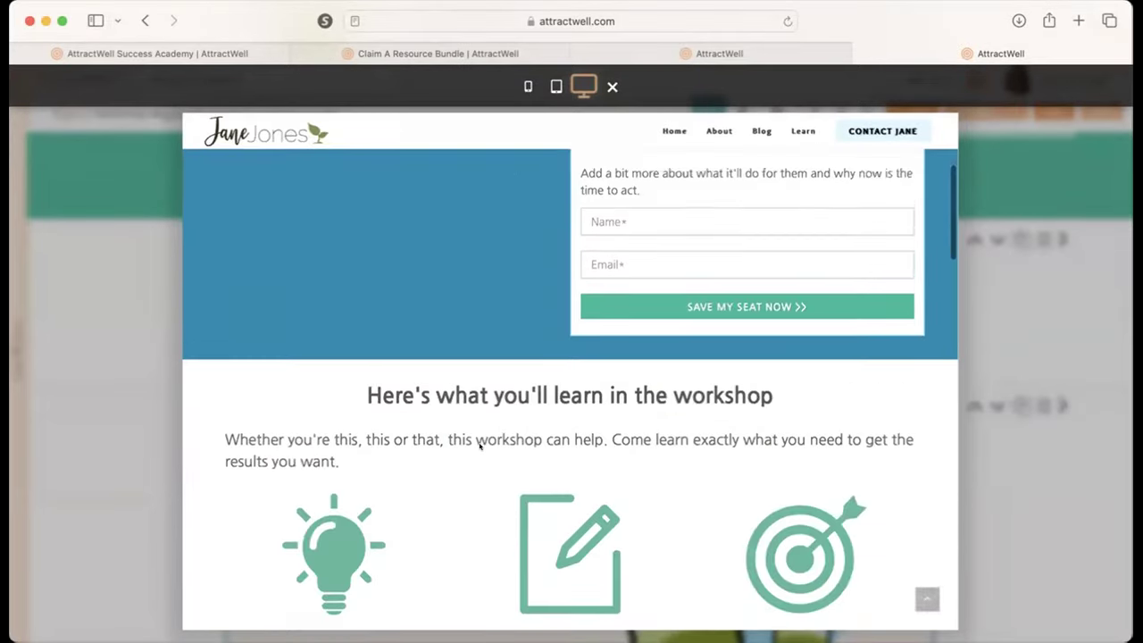
pyautogui.scroll(5, 480, 447)
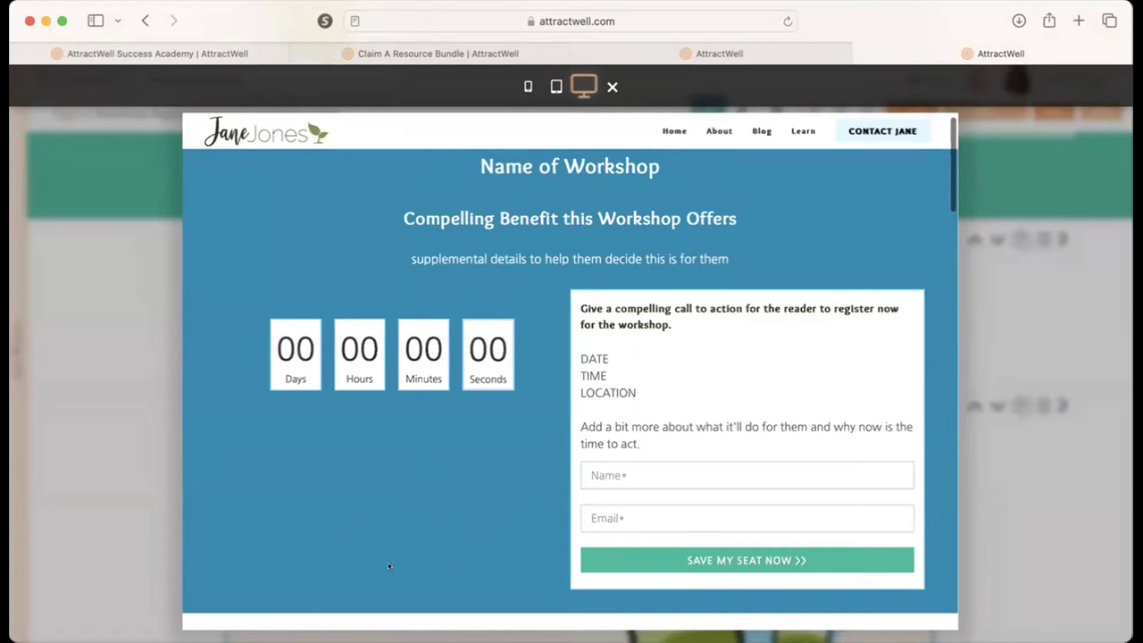
pyautogui.scroll(-5, 389, 567)
pyautogui.scroll(3, 389, 567)
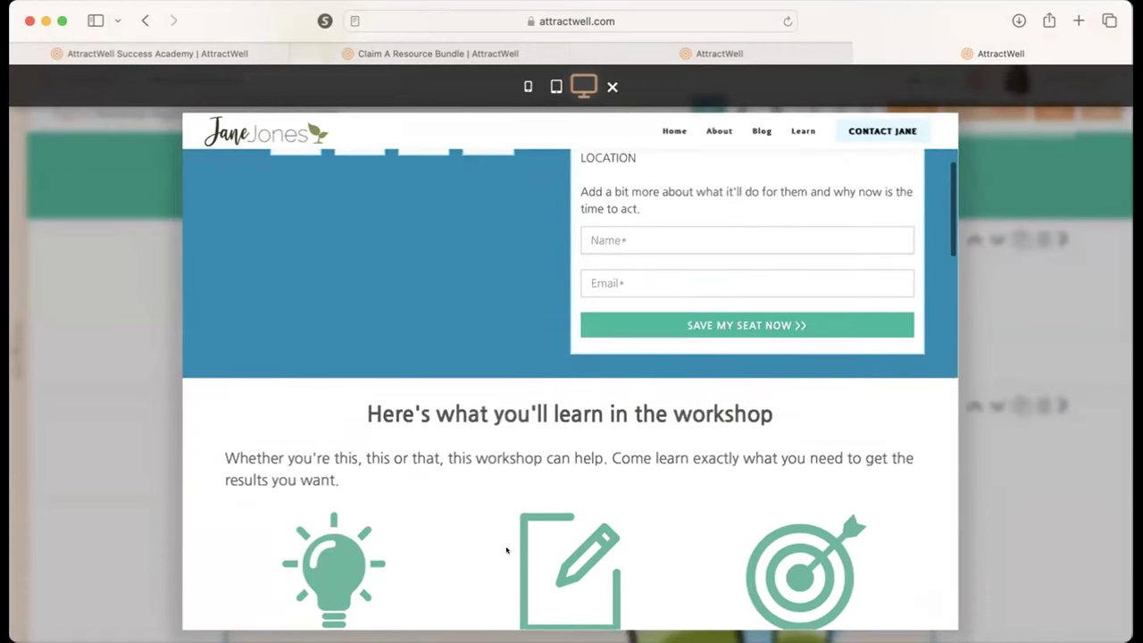
pyautogui.scroll(-20, 506, 550)
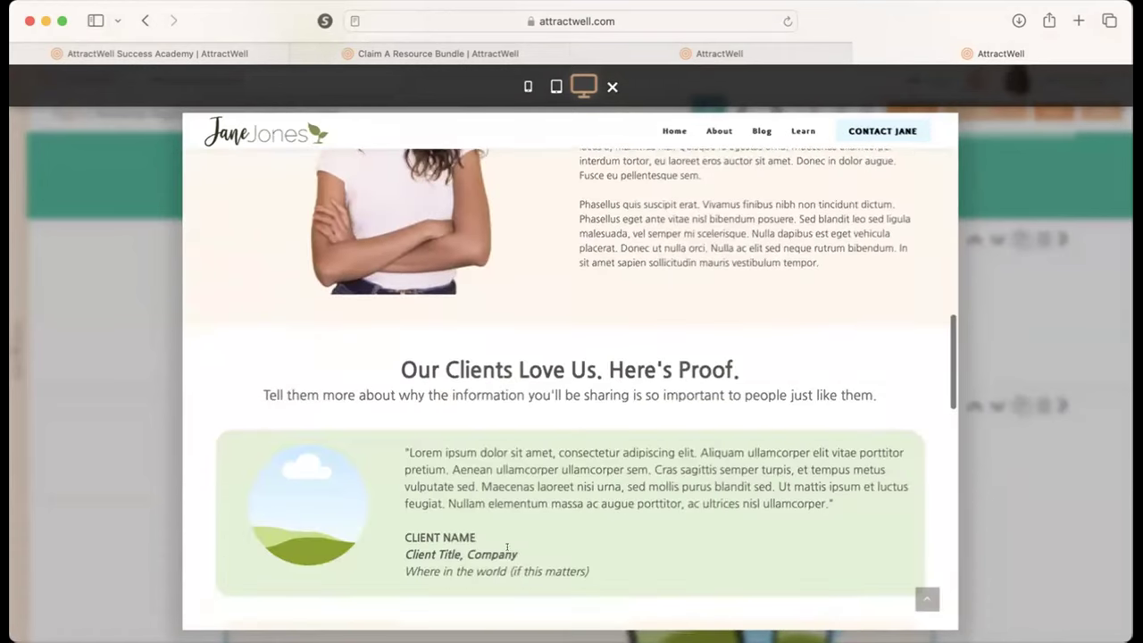
pyautogui.scroll(-10, 506, 547)
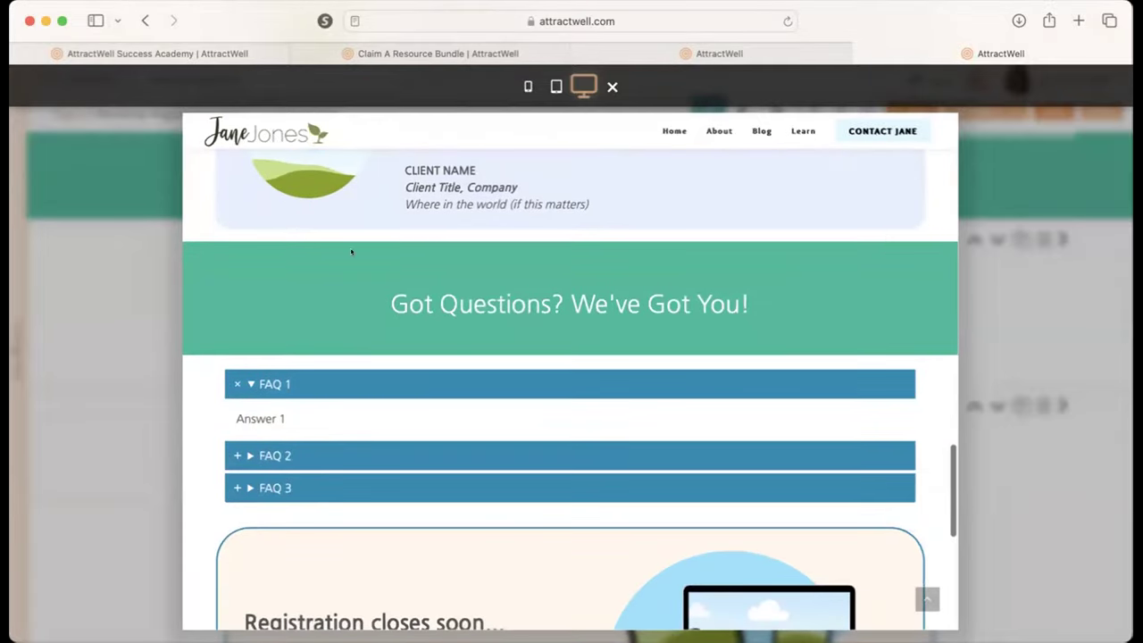
pyautogui.click(248, 456)
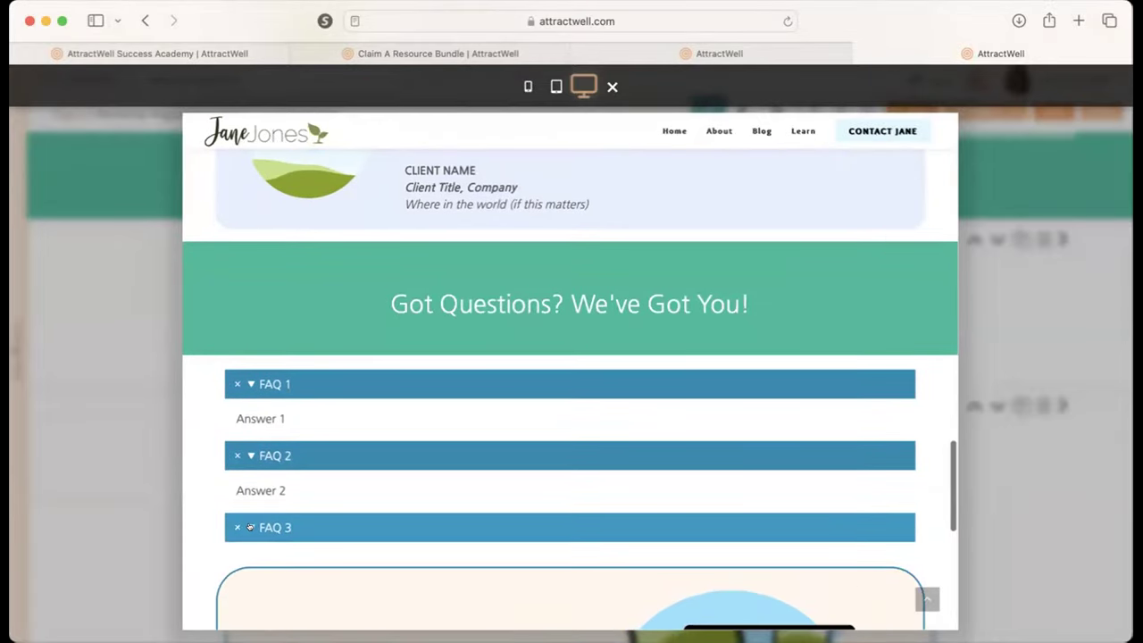
pyautogui.click(250, 527)
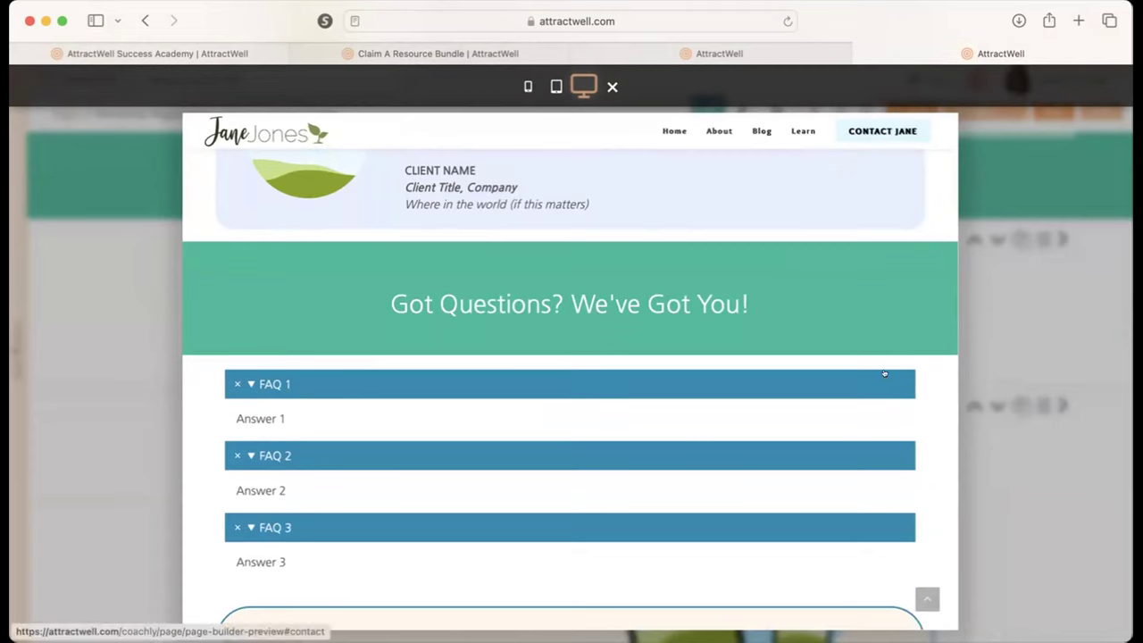
pyautogui.click(131, 473)
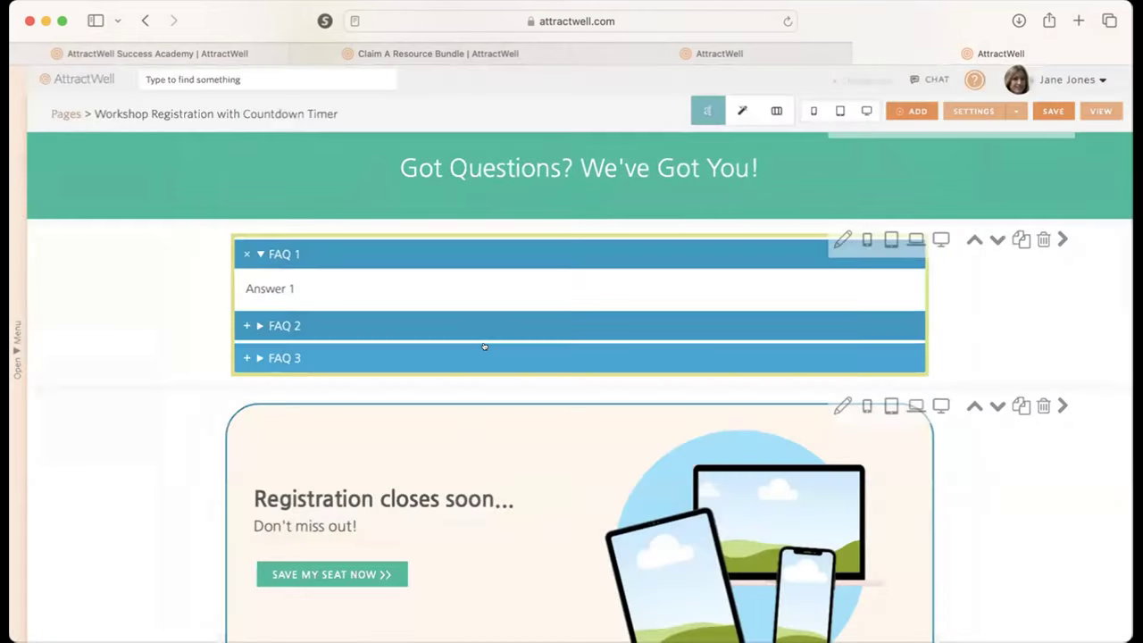
# - Inspect the content and style settings of the FAQ accordion and close its editor
pyautogui.click(483, 348)
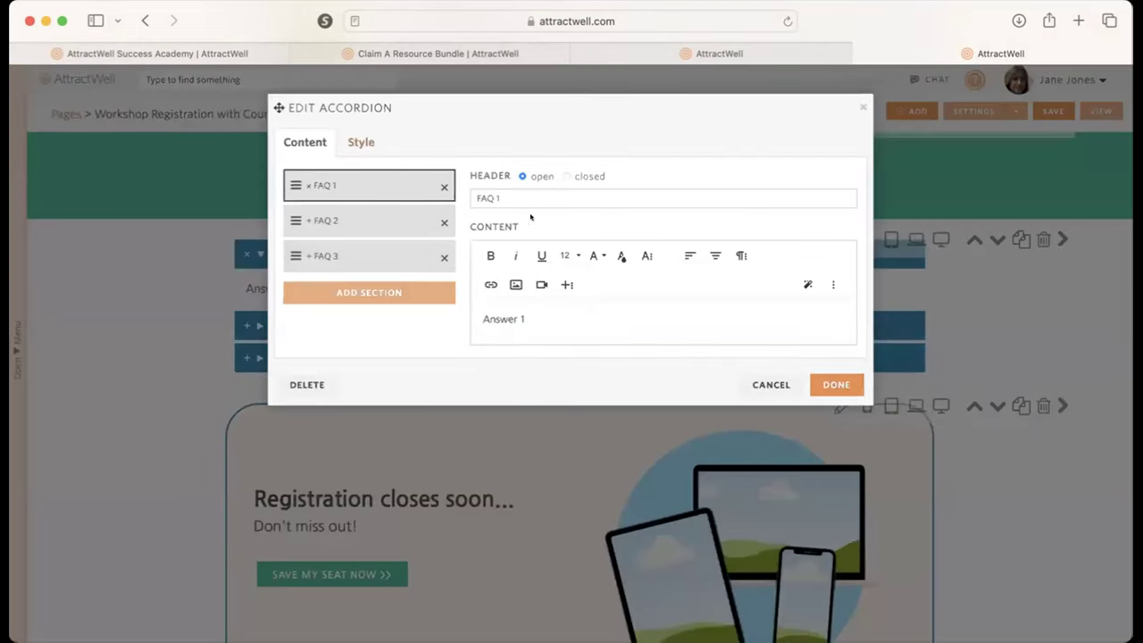
pyautogui.click(362, 143)
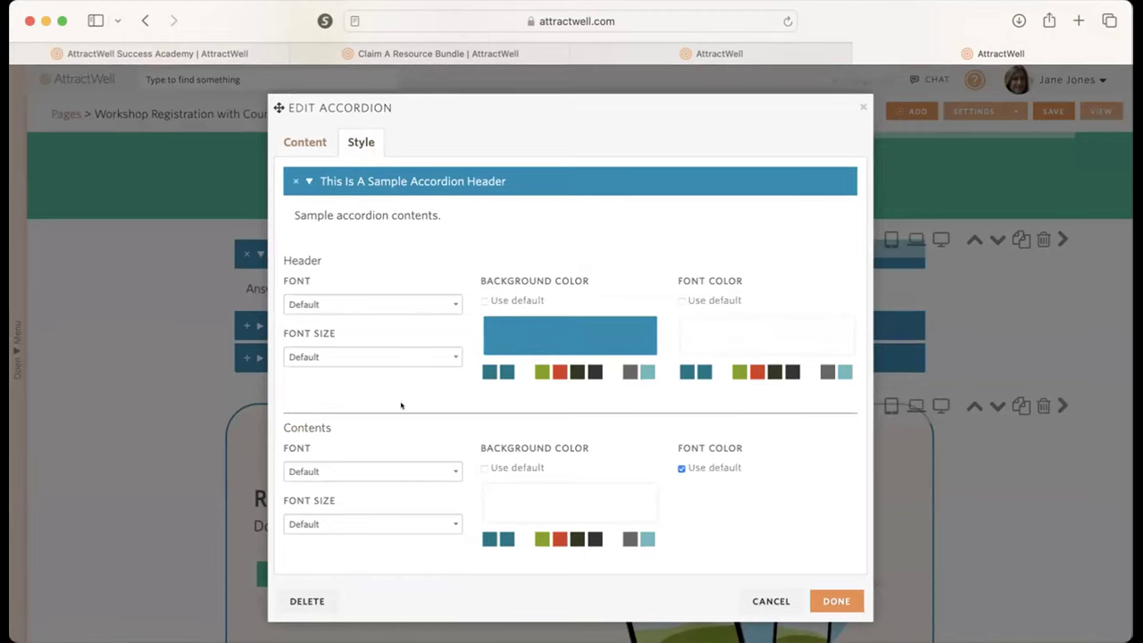
pyautogui.click(317, 134)
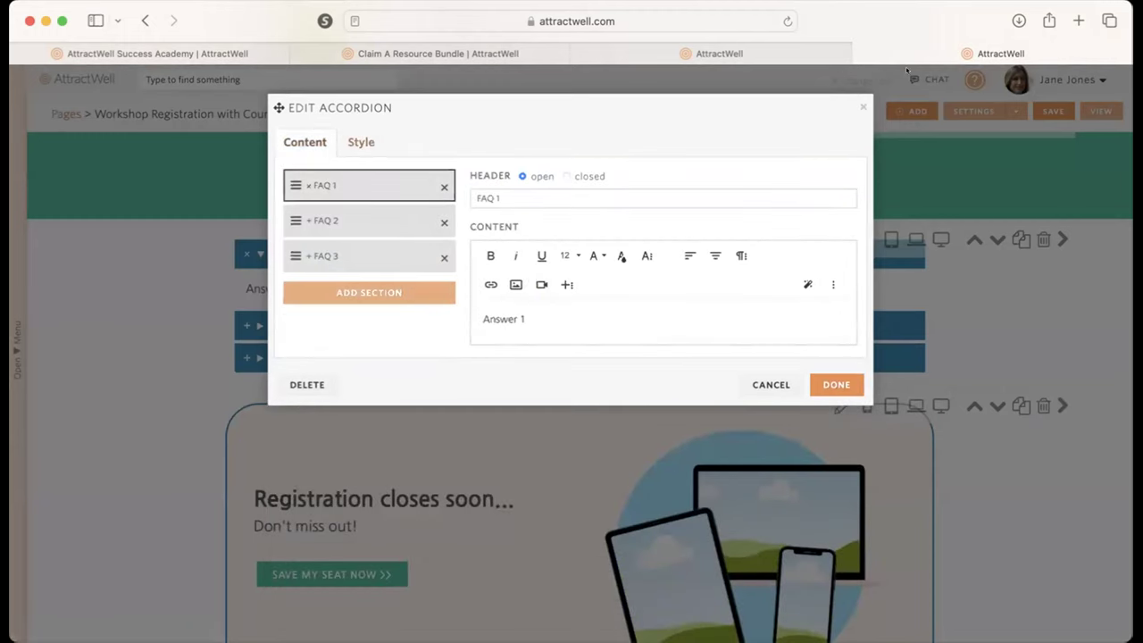
pyautogui.click(861, 105)
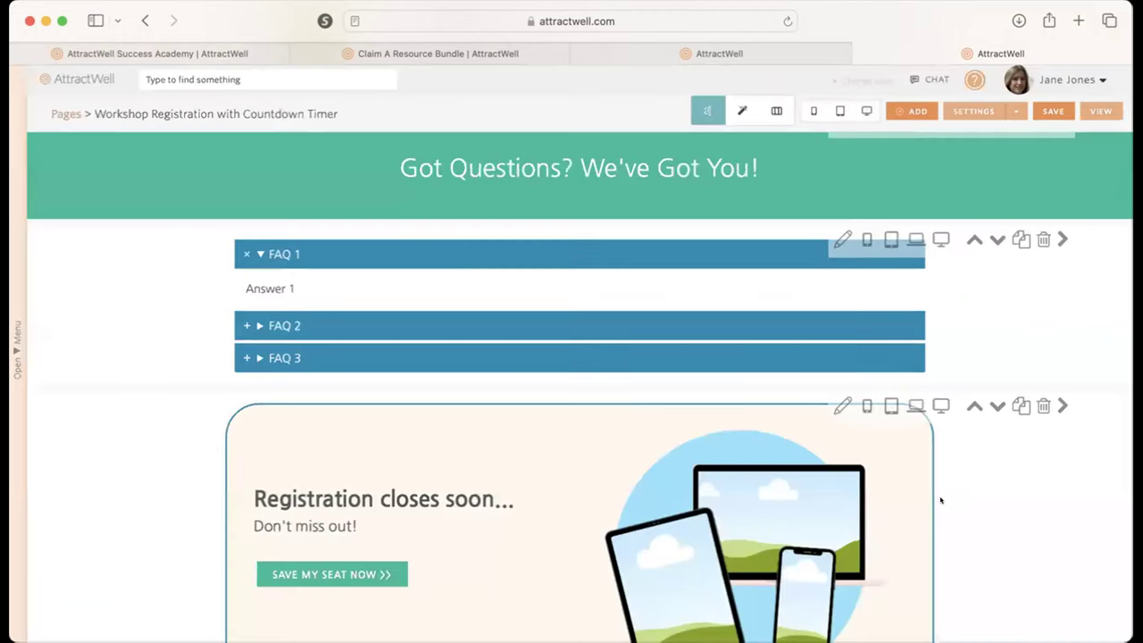
# - Preview the page in desktop view and test the SAVE MY SEAT NOW link in the "Registration closes soon" section
pyautogui.scroll(1, 941, 501)
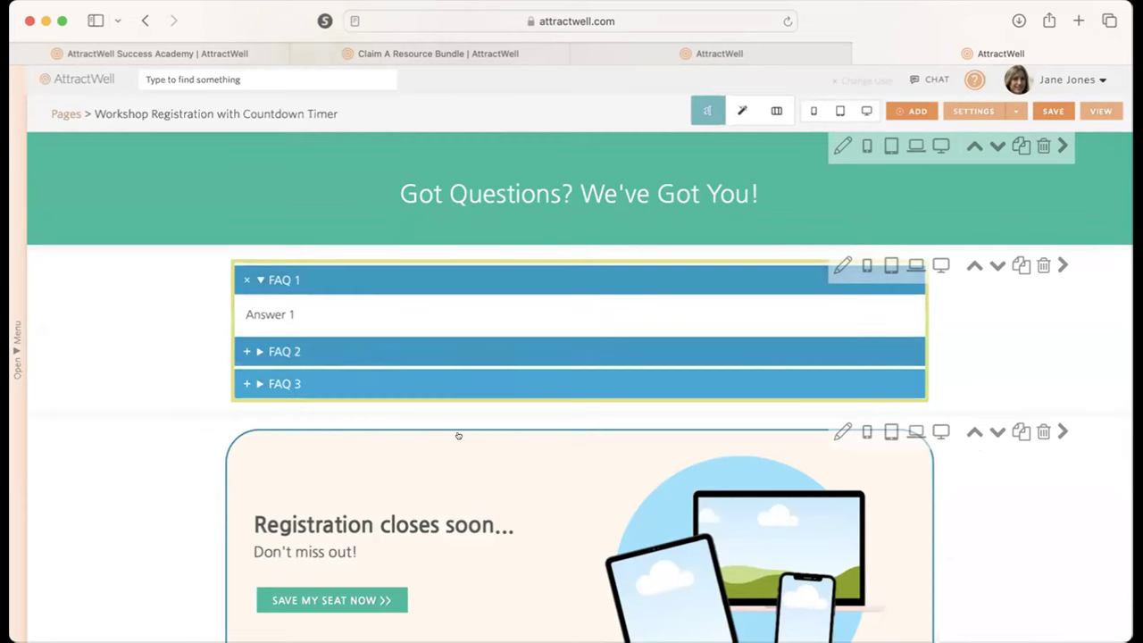
pyautogui.scroll(-5, 364, 370)
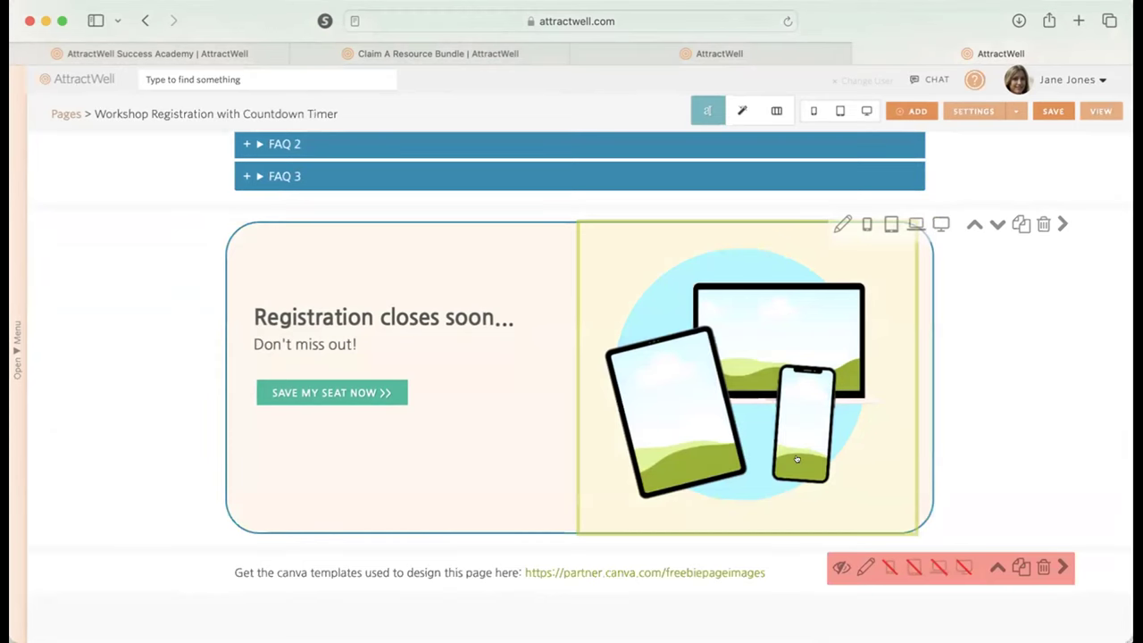
pyautogui.scroll(3, 334, 330)
pyautogui.scroll(-3, 438, 420)
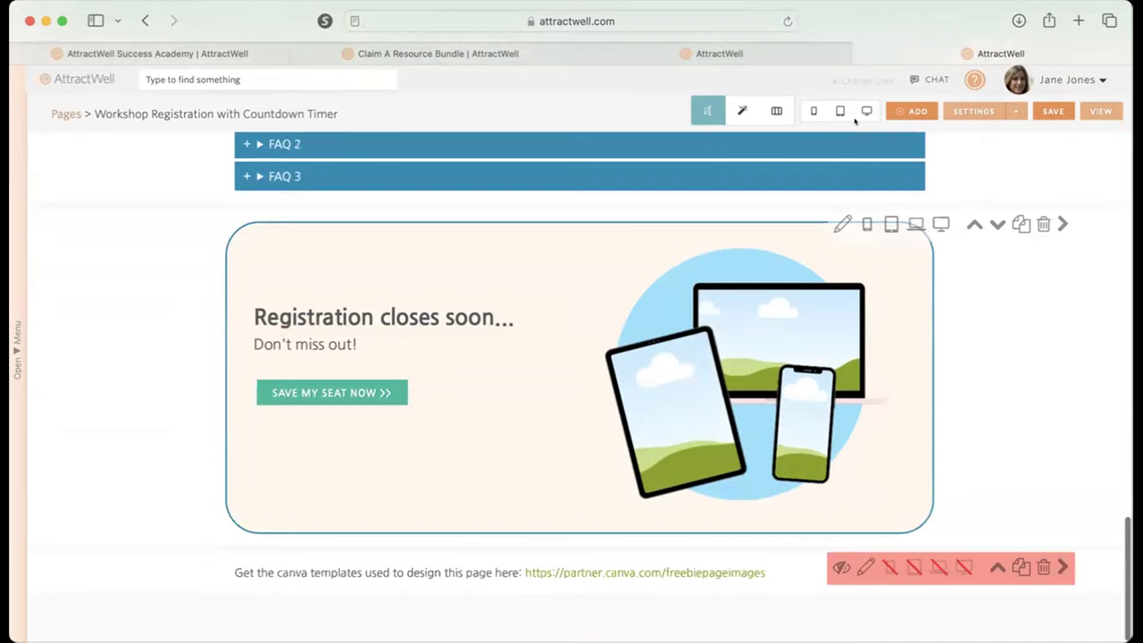
pyautogui.click(866, 111)
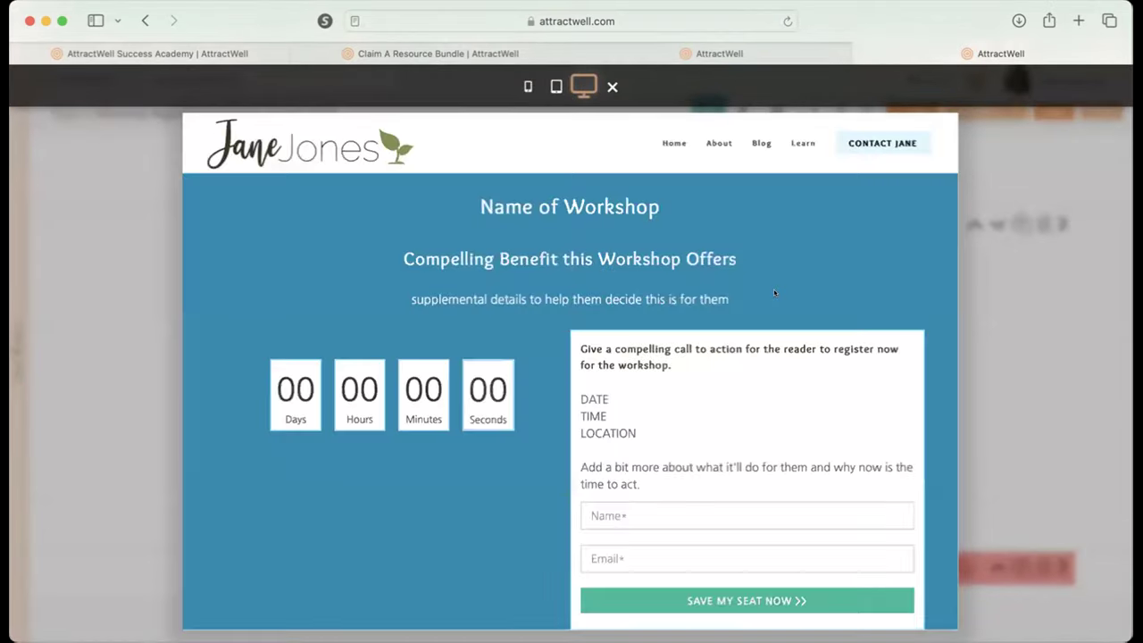
pyautogui.scroll(-15, 774, 293)
pyautogui.scroll(-1, 774, 292)
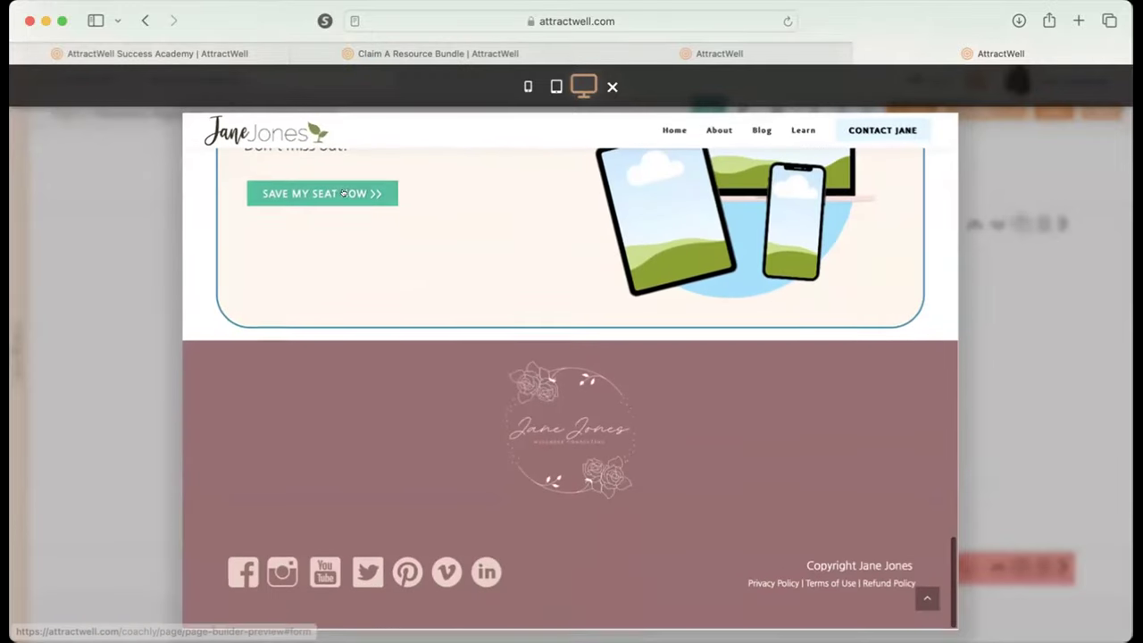
pyautogui.scroll(3, 331, 191)
pyautogui.click(340, 295)
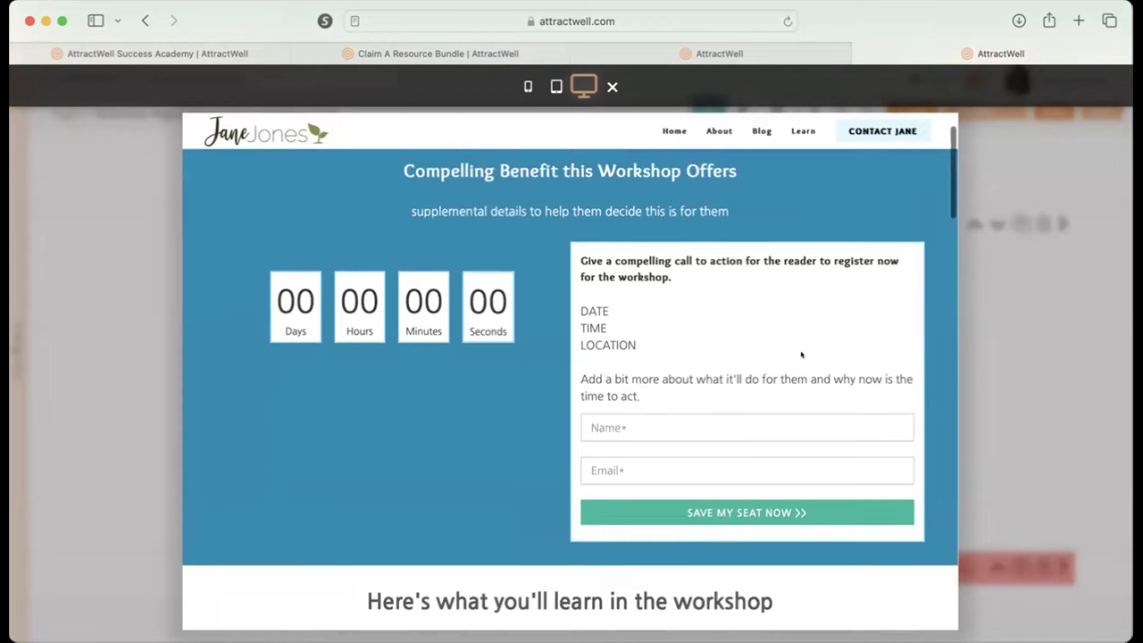
pyautogui.click(1023, 369)
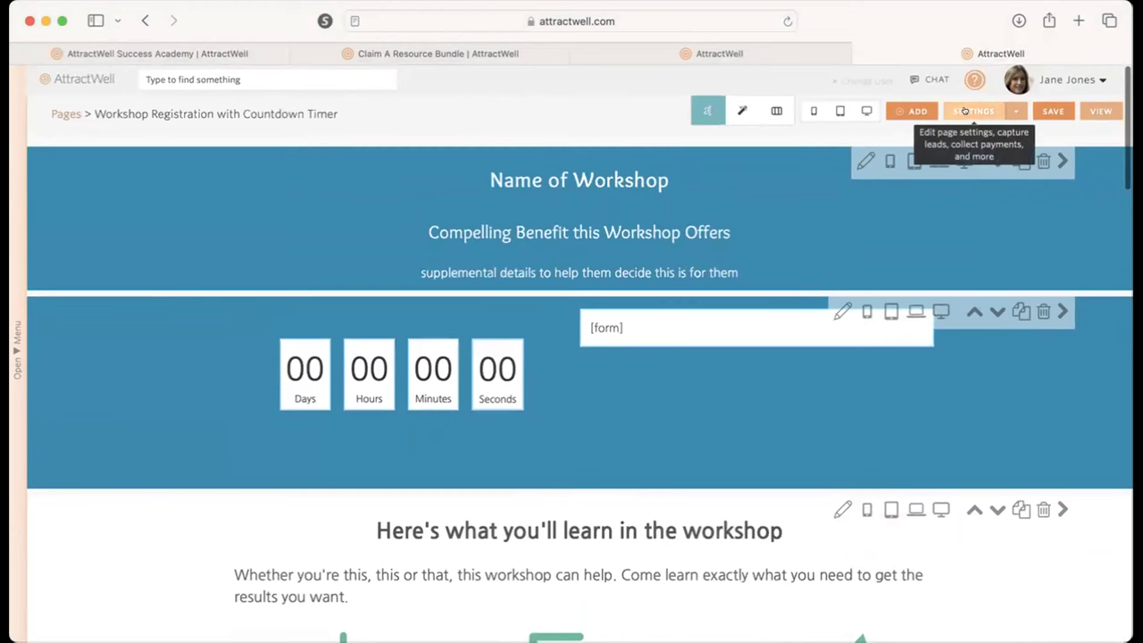
# - Turn off the site header and footer in the workshop registration page's settings
pyautogui.click(965, 110)
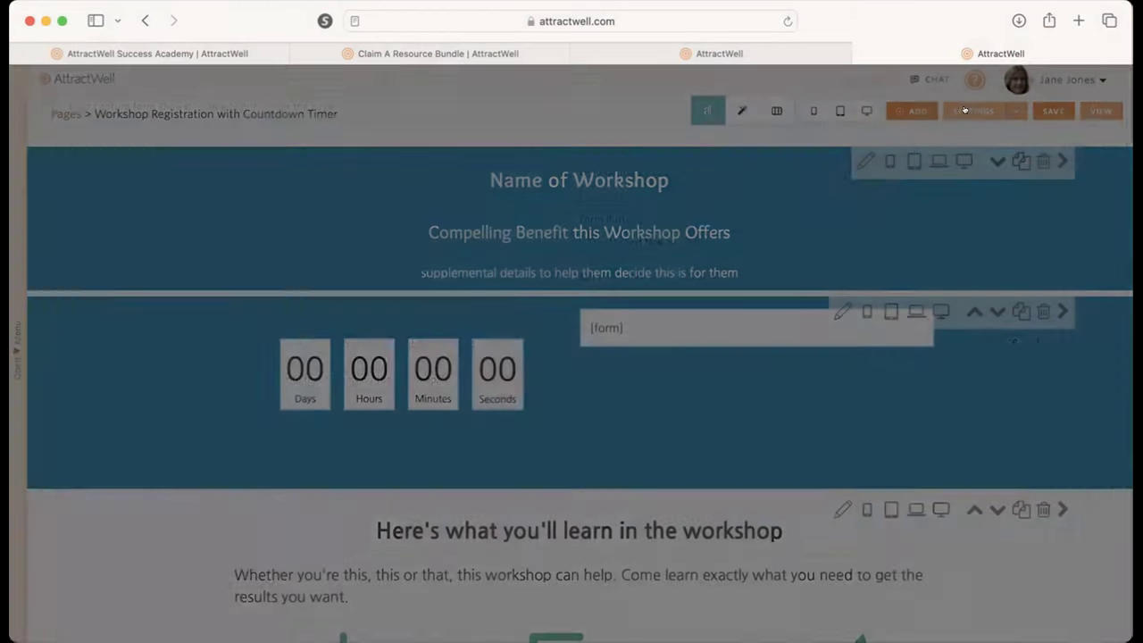
pyautogui.click(59, 194)
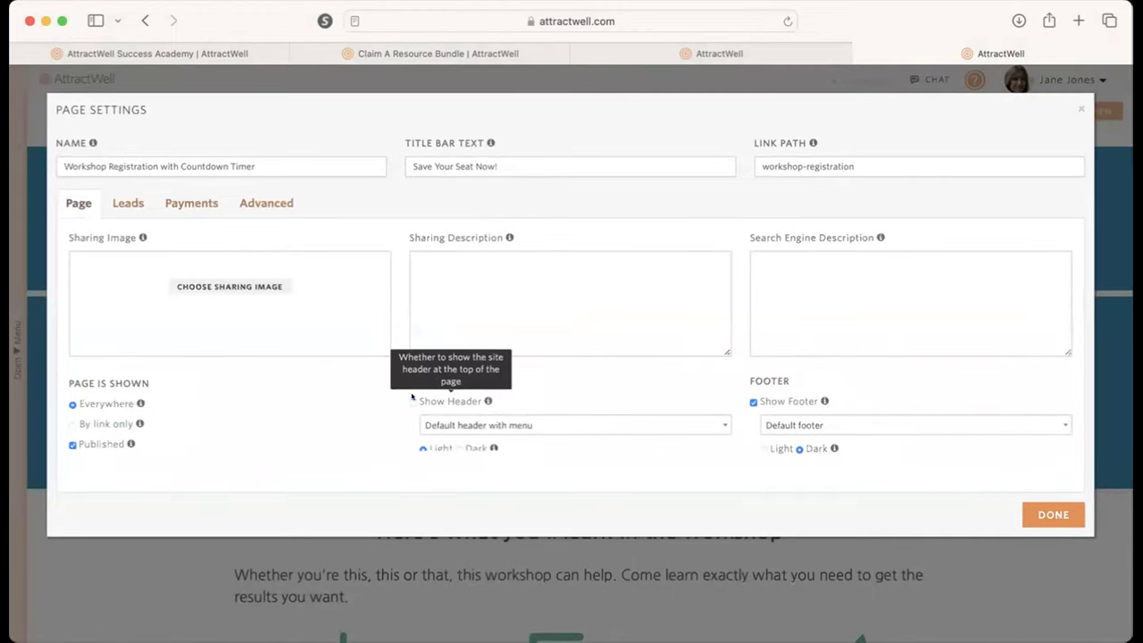
pyautogui.click(754, 402)
pyautogui.click(1053, 511)
# - Preview the page without header and footer in desktop view, retest the closing SAVE MY SEAT NOW link, and close the preview
pyautogui.click(856, 98)
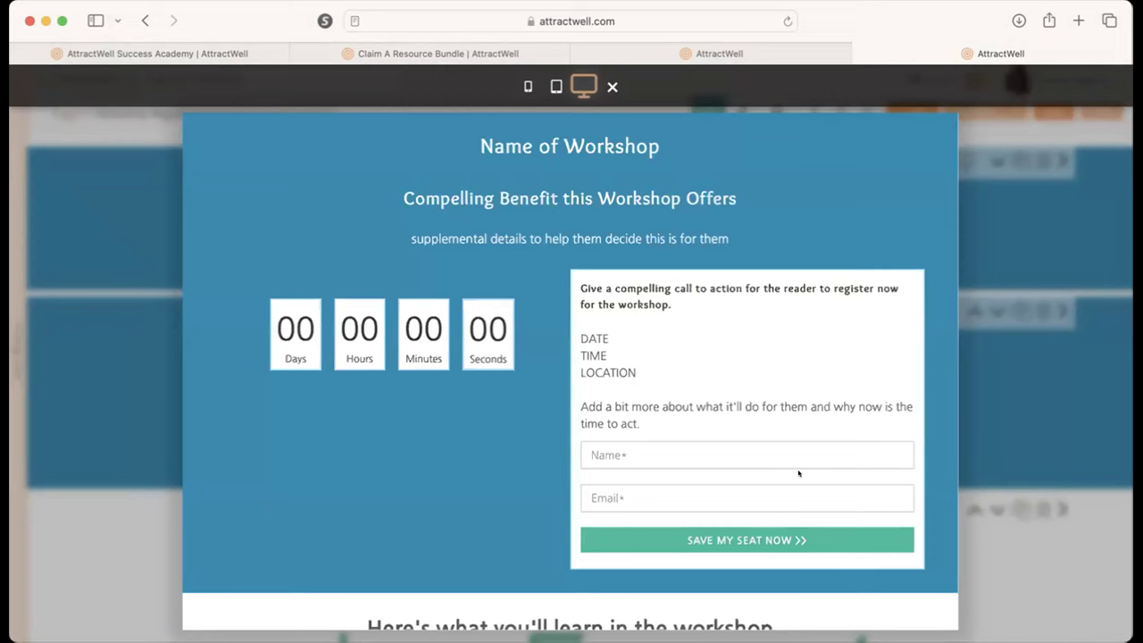
pyautogui.scroll(-10, 799, 473)
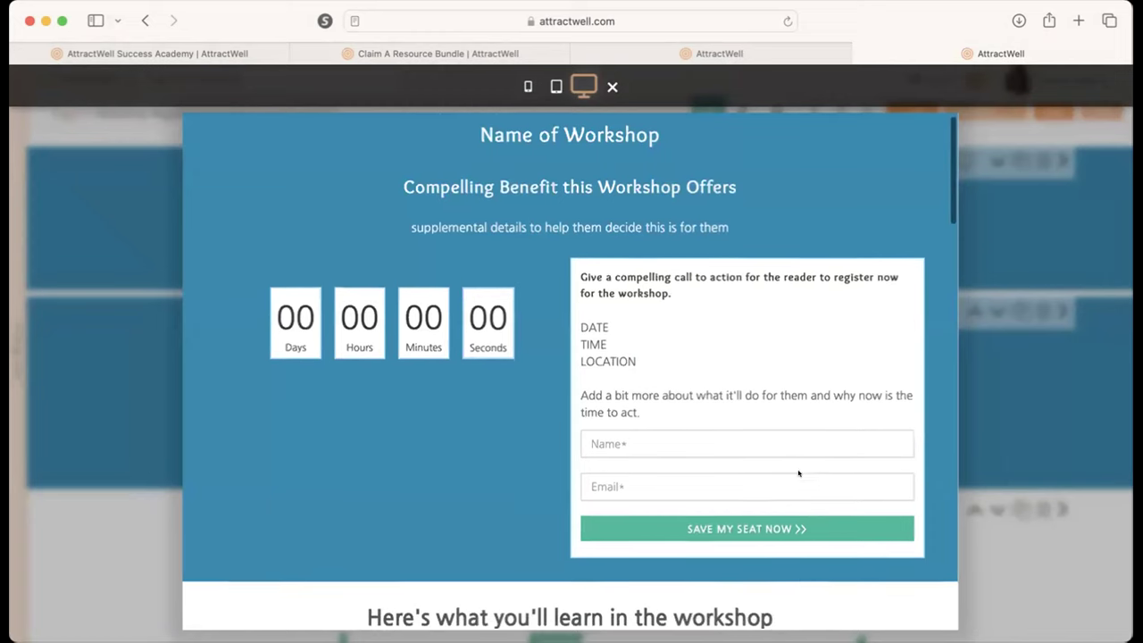
pyautogui.scroll(-20, 799, 473)
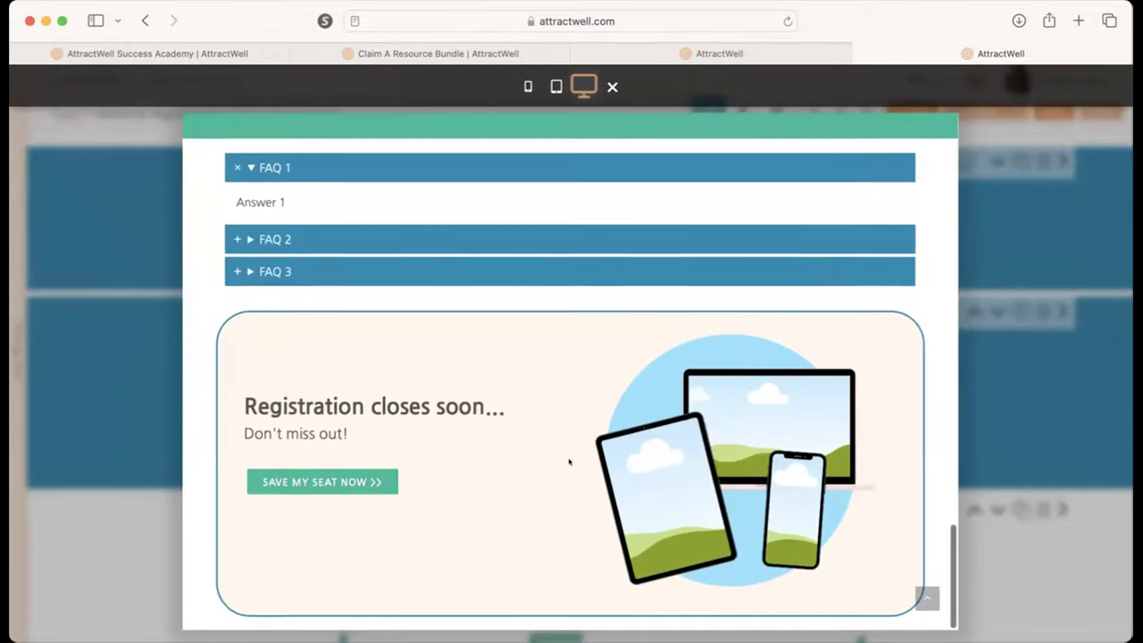
pyautogui.click(314, 481)
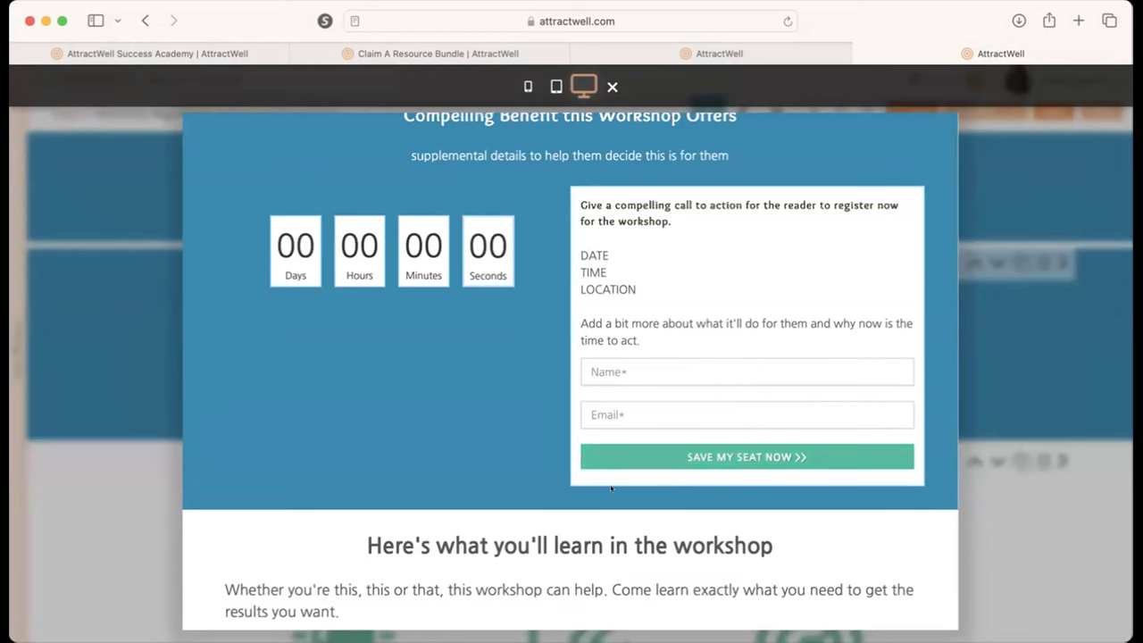
pyautogui.press('Escape')
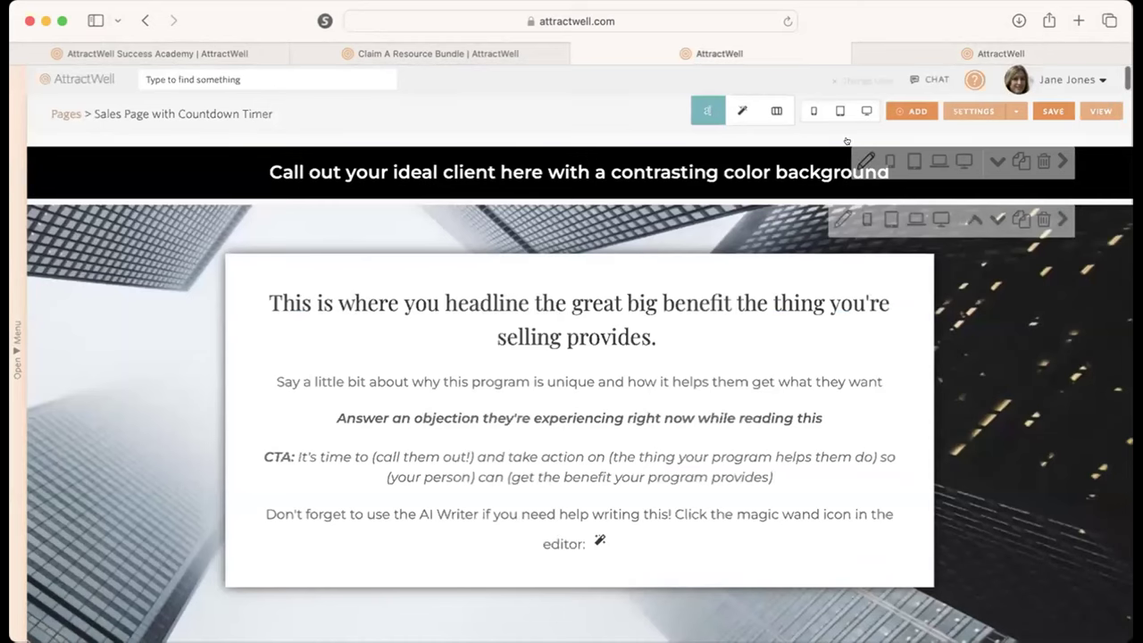
# - Check the sales page's settings, preview the page in desktop view, test the YES, I'M READY! button, and close the preview
pyautogui.click(974, 111)
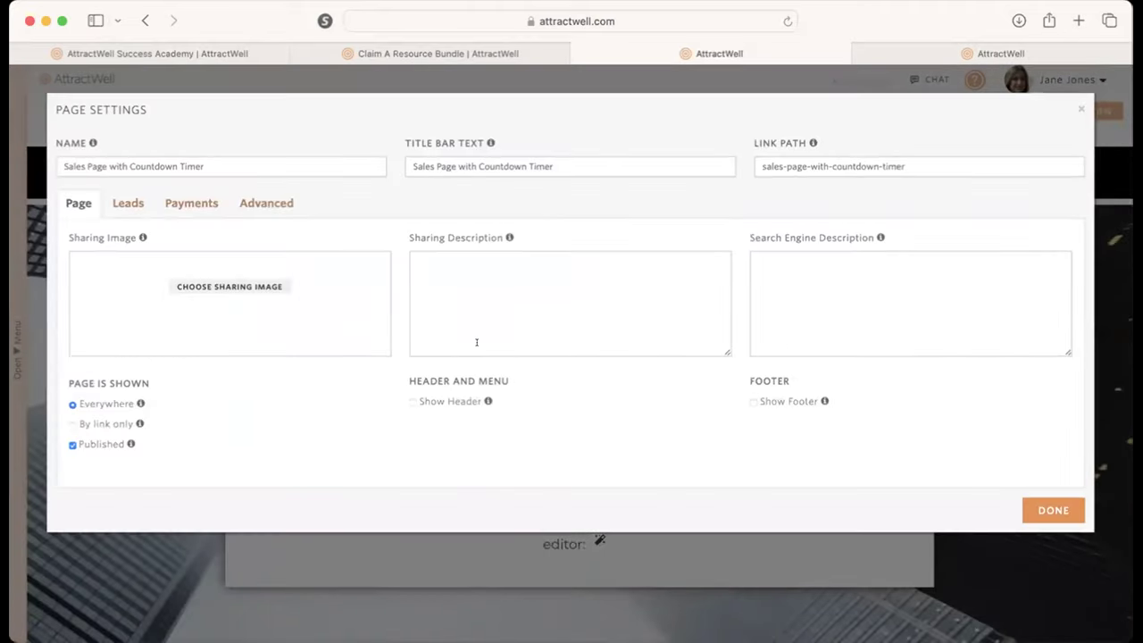
pyautogui.click(1078, 110)
pyautogui.click(853, 110)
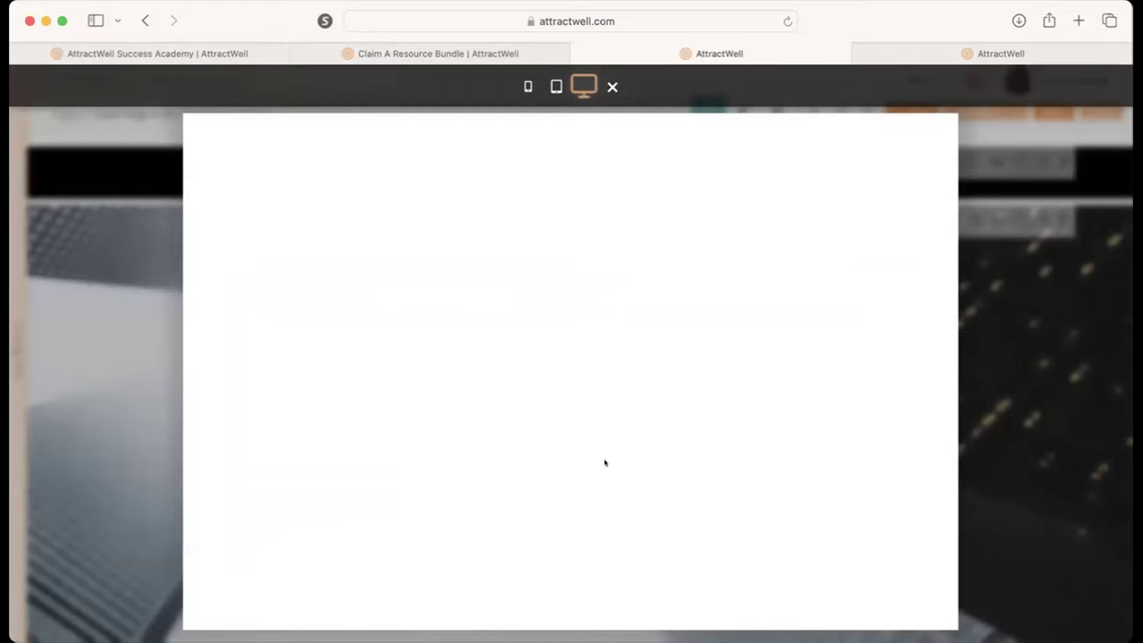
pyautogui.scroll(-8, 605, 462)
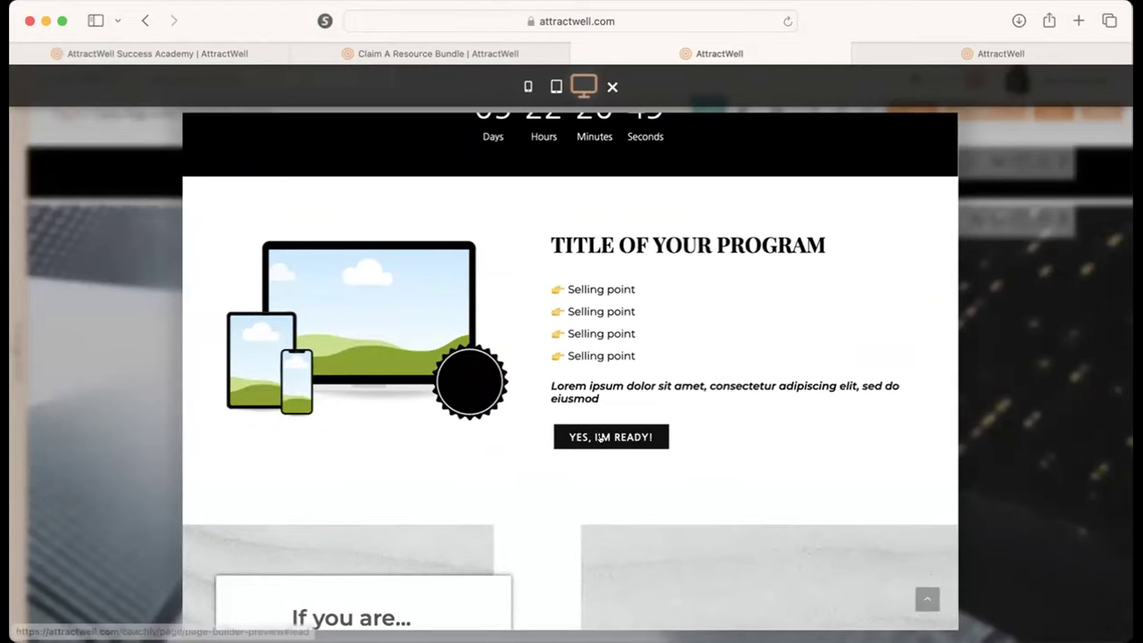
pyautogui.click(600, 438)
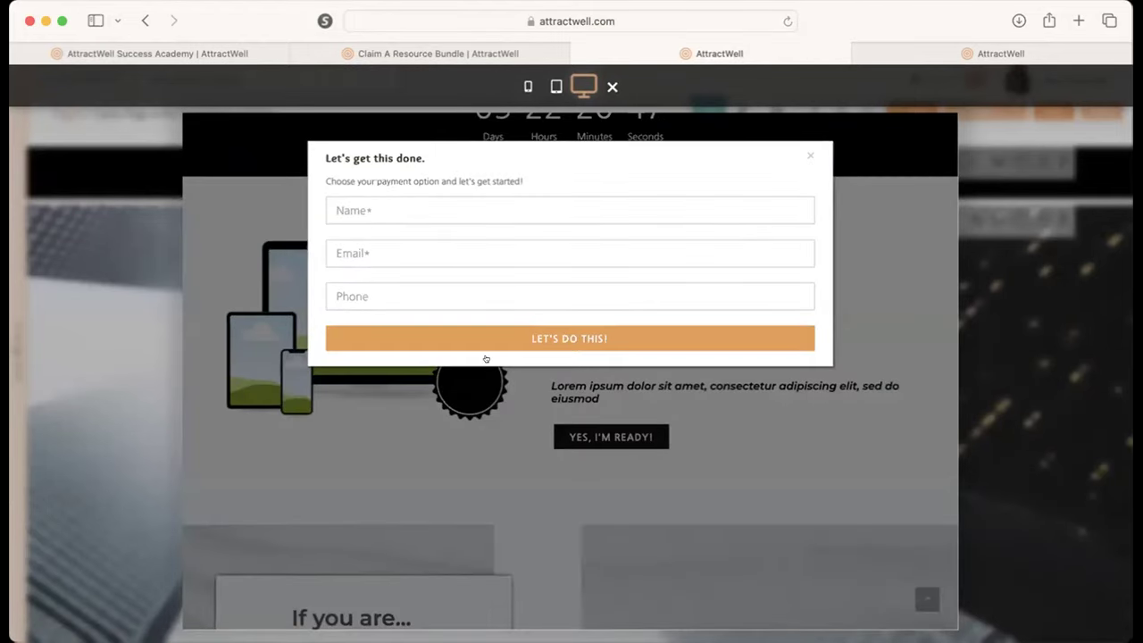
pyautogui.click(748, 470)
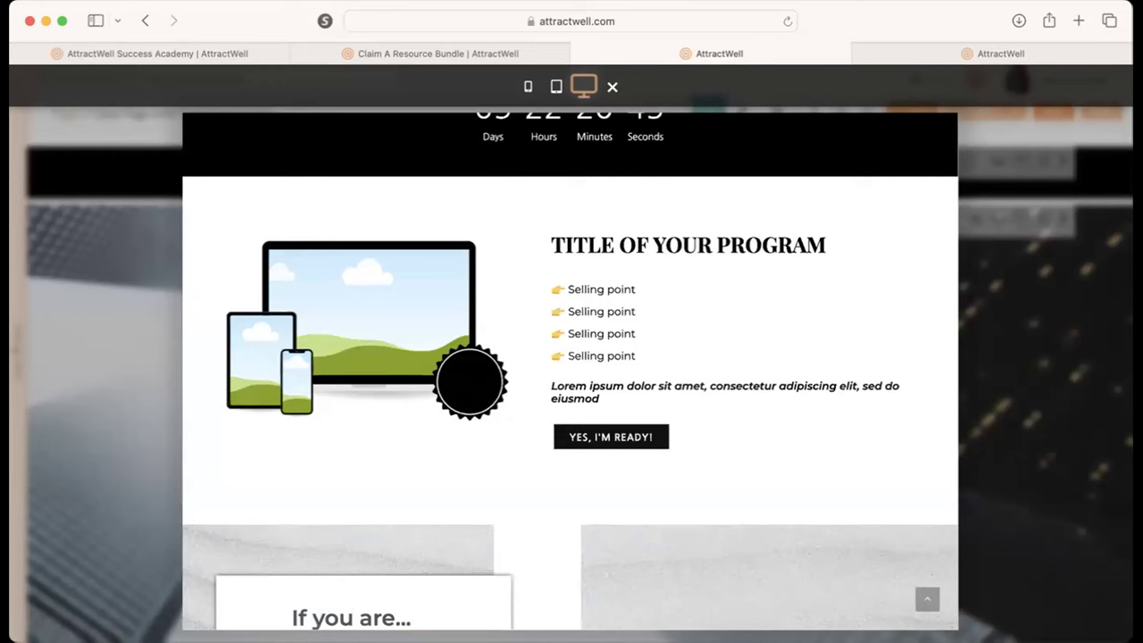
pyautogui.press('Escape')
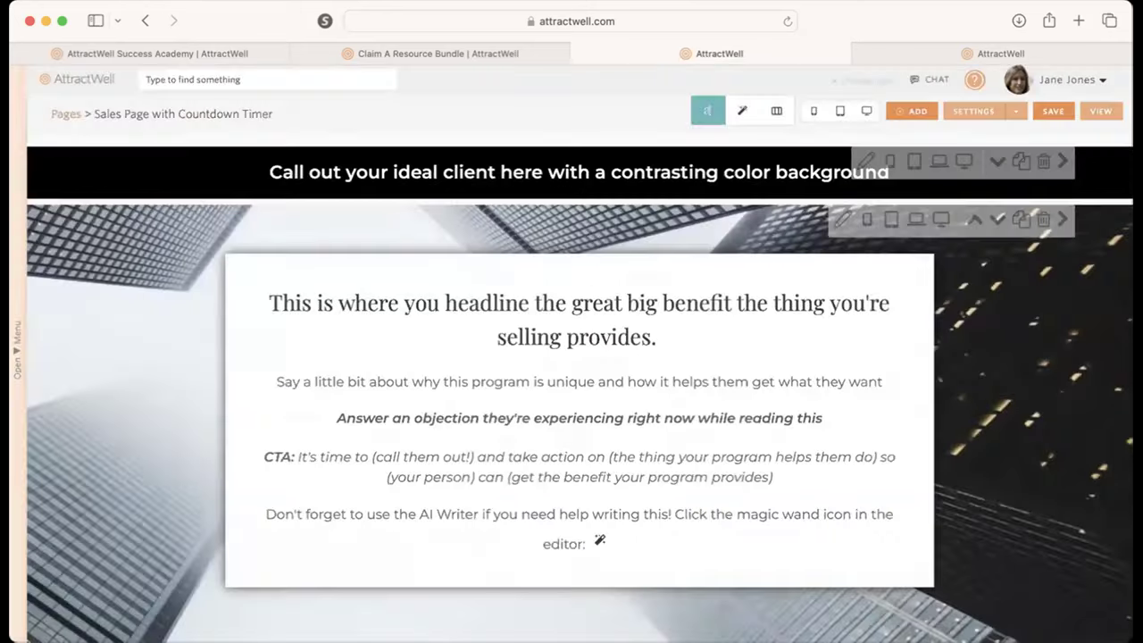
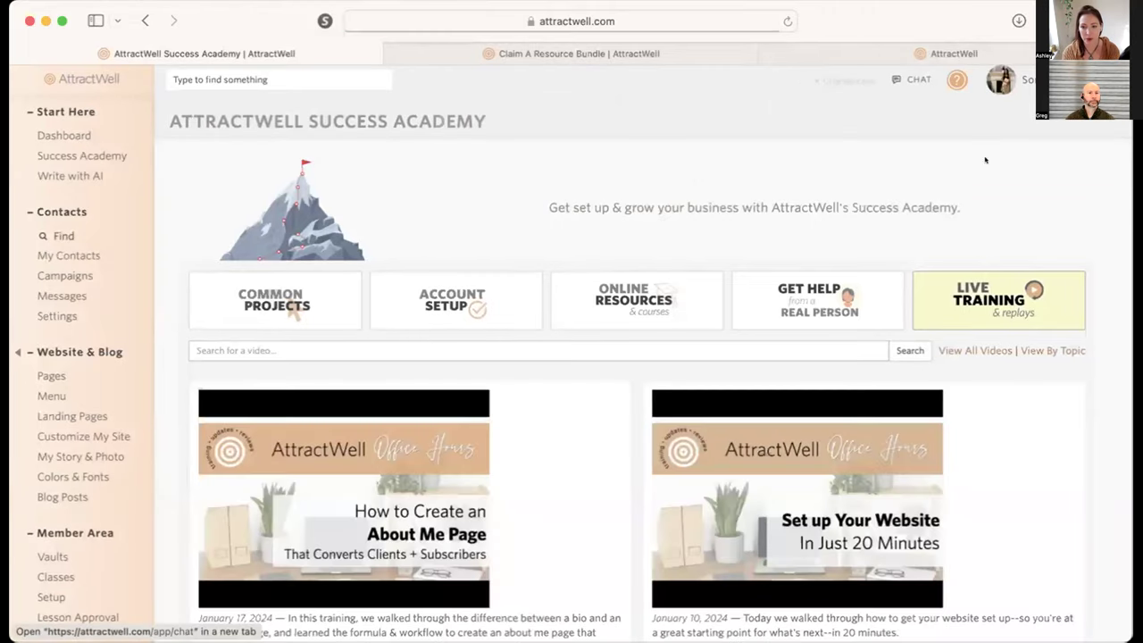
# - Open the account dashboard, view the live College and Career Ready website, and return to the dashboard
pyautogui.click(63, 134)
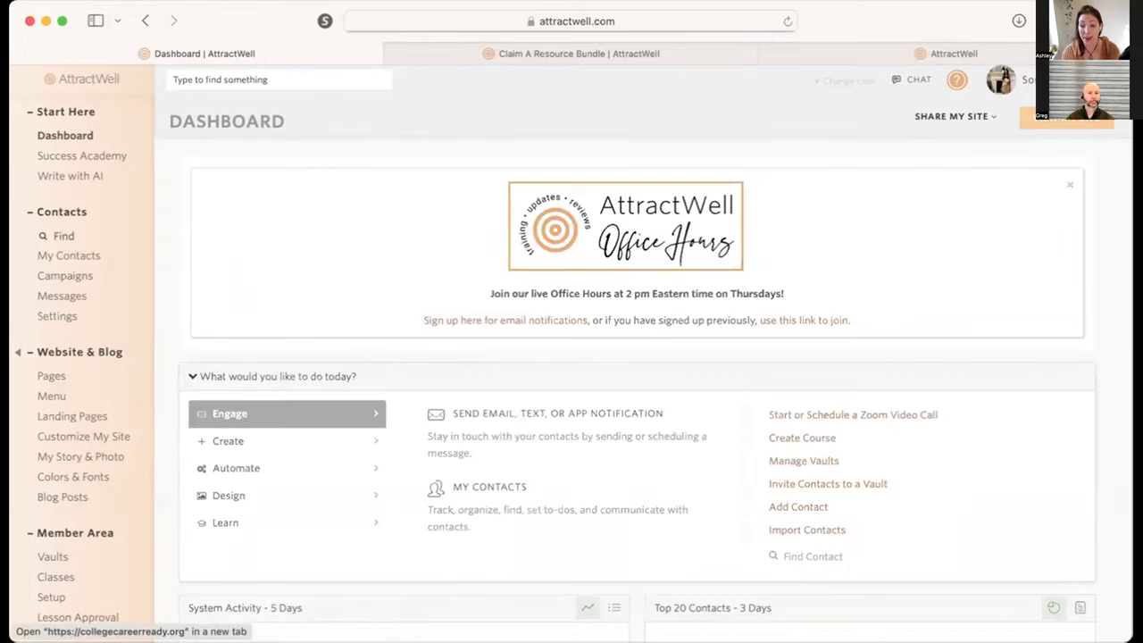
pyautogui.click(953, 113)
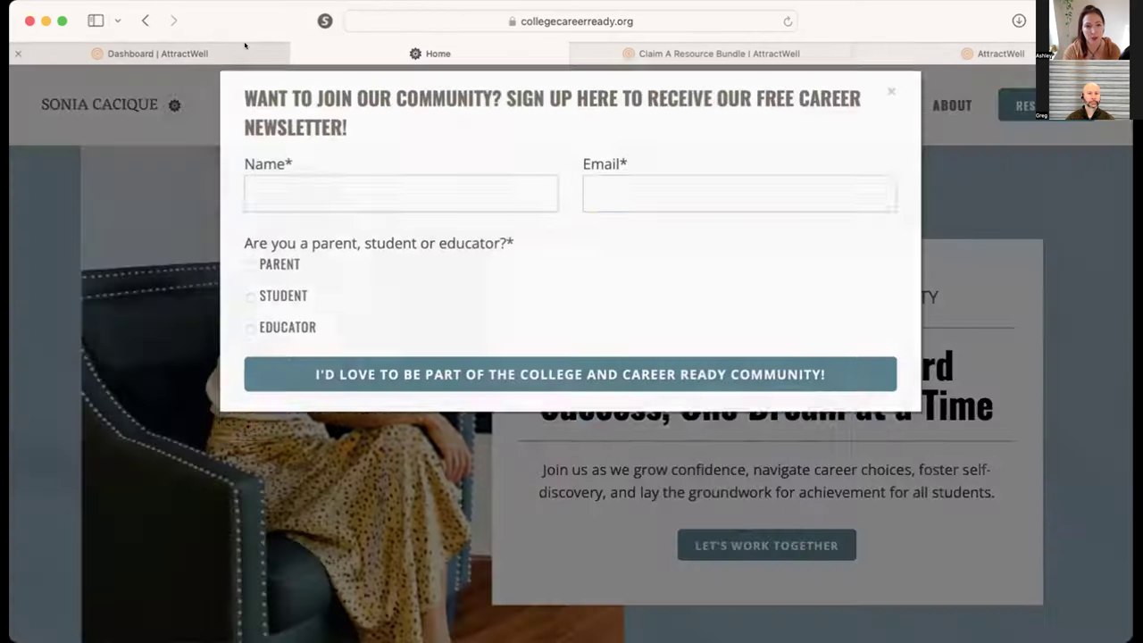
pyautogui.click(242, 55)
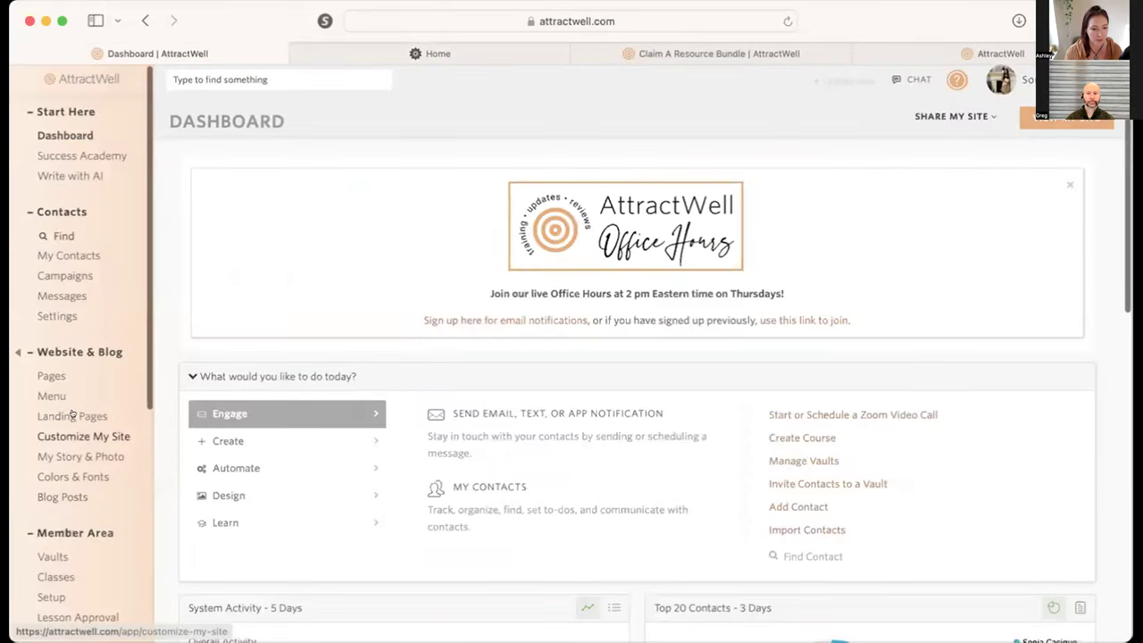
# - Search the website pages for "home" and open the site home page for editing
pyautogui.click(56, 377)
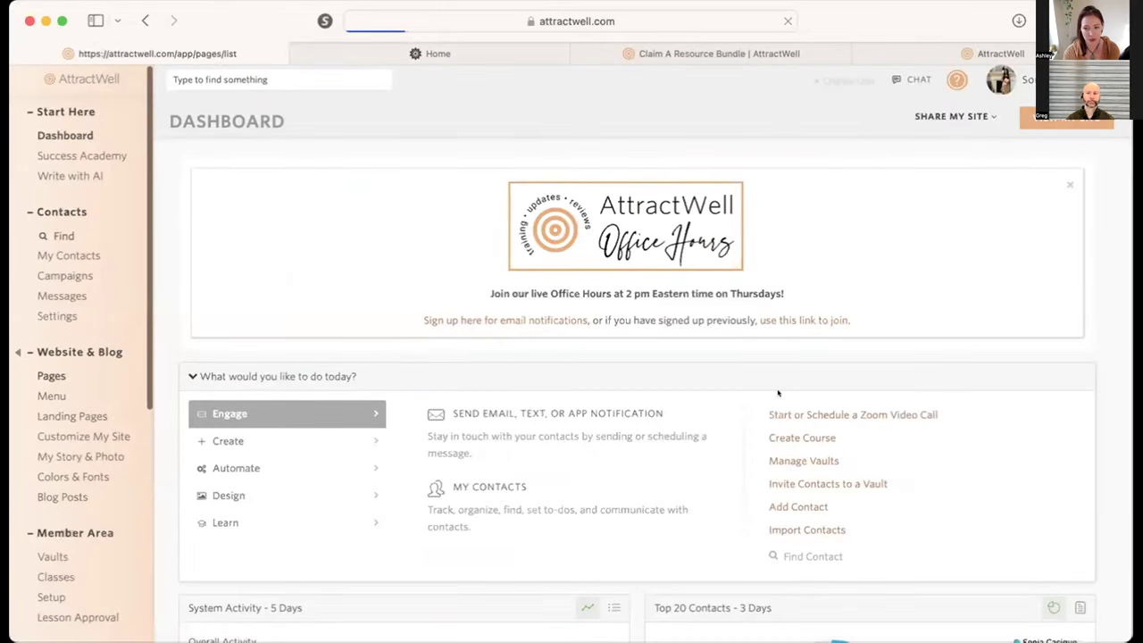
pyautogui.click(945, 170)
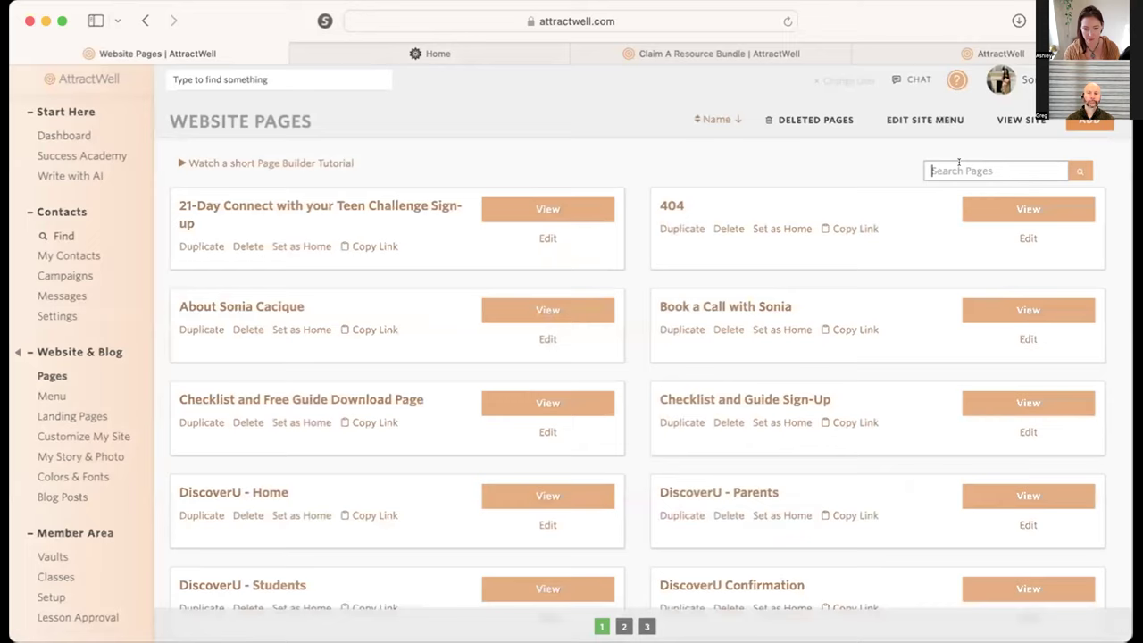
pyautogui.write('home')
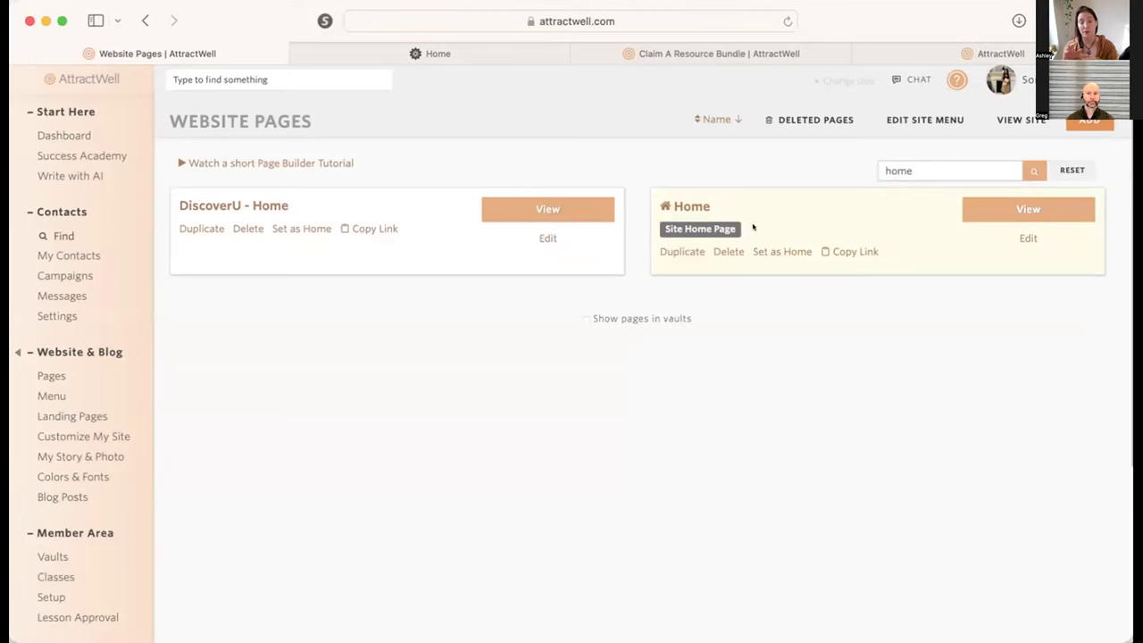
pyautogui.click(693, 204)
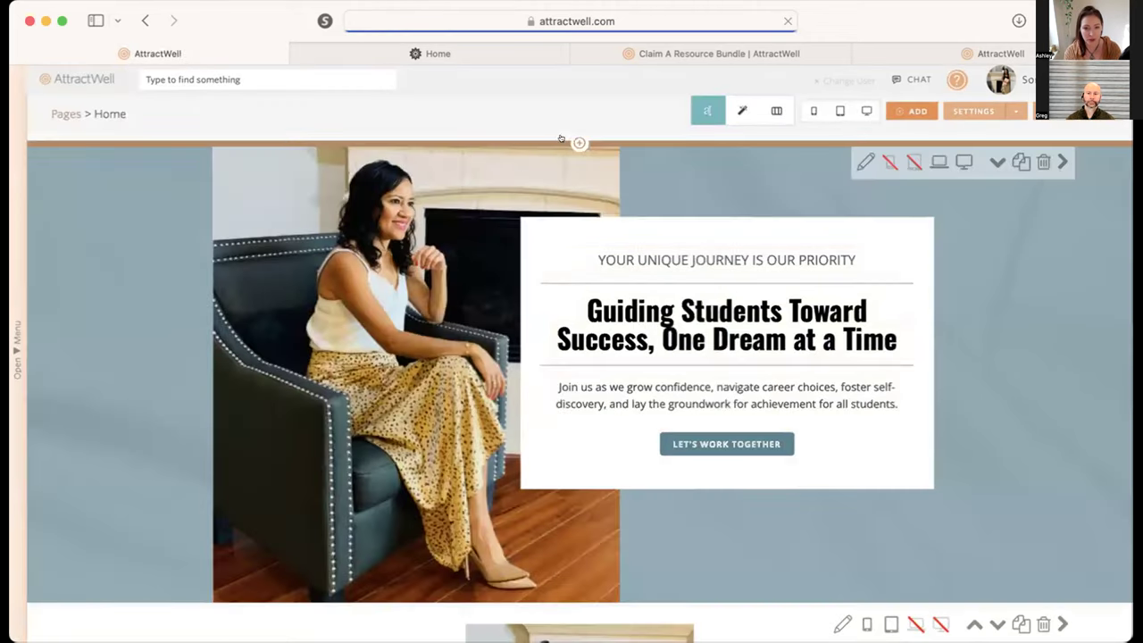
# - Add a thin header section above the hero section of the Home page
pyautogui.click(573, 139)
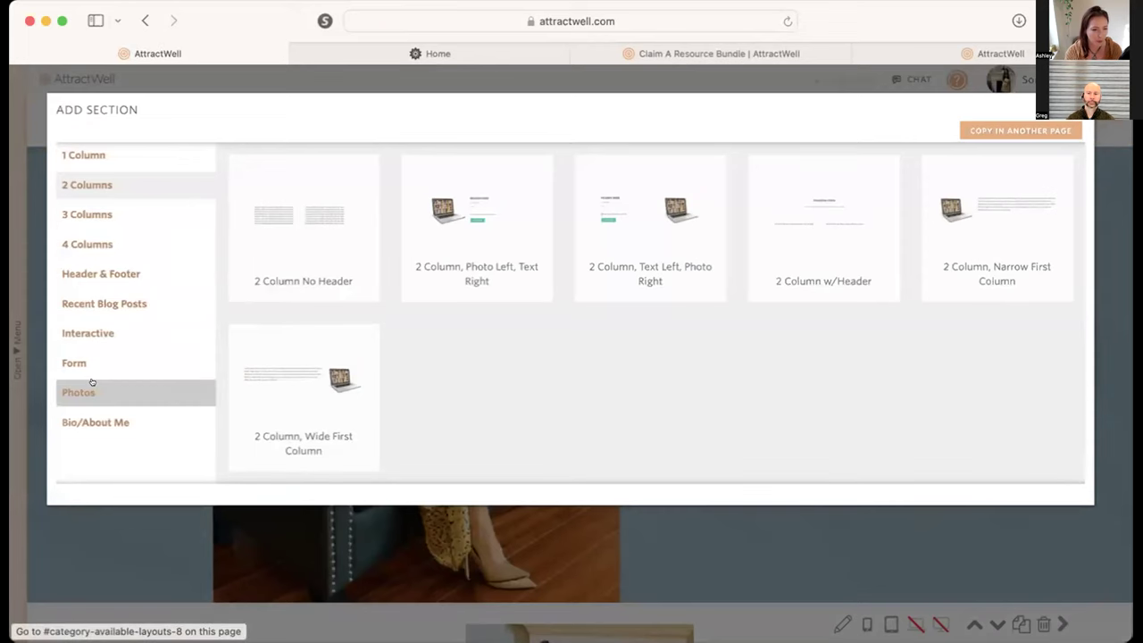
pyautogui.click(95, 270)
pyautogui.click(815, 231)
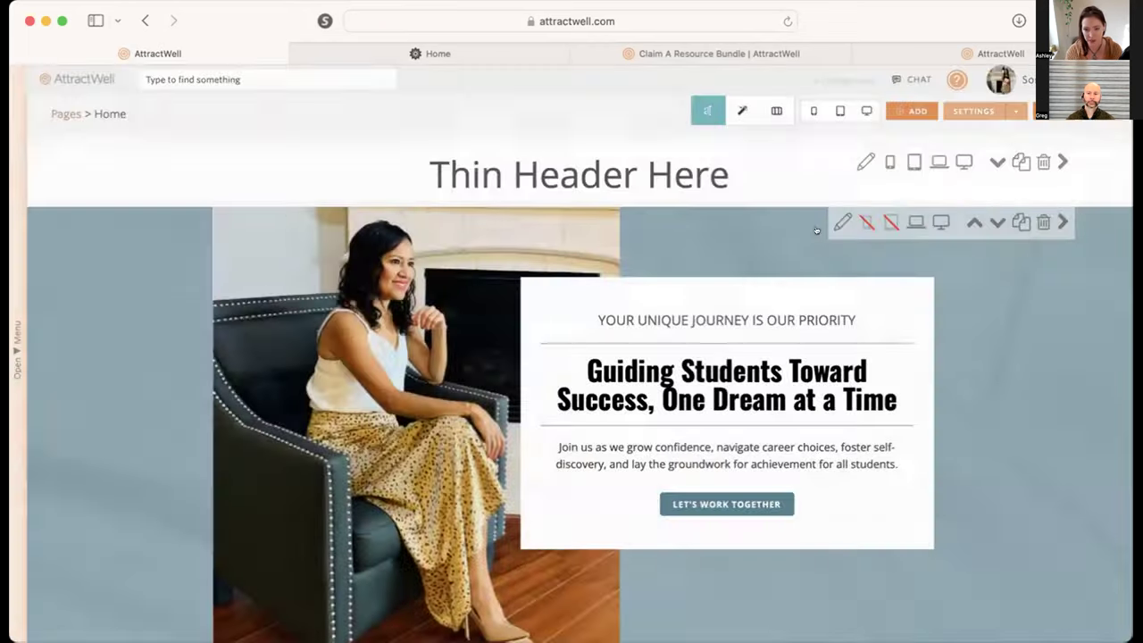
# - Set the thin header section's background color to gold, hex D49E3A
pyautogui.click(863, 162)
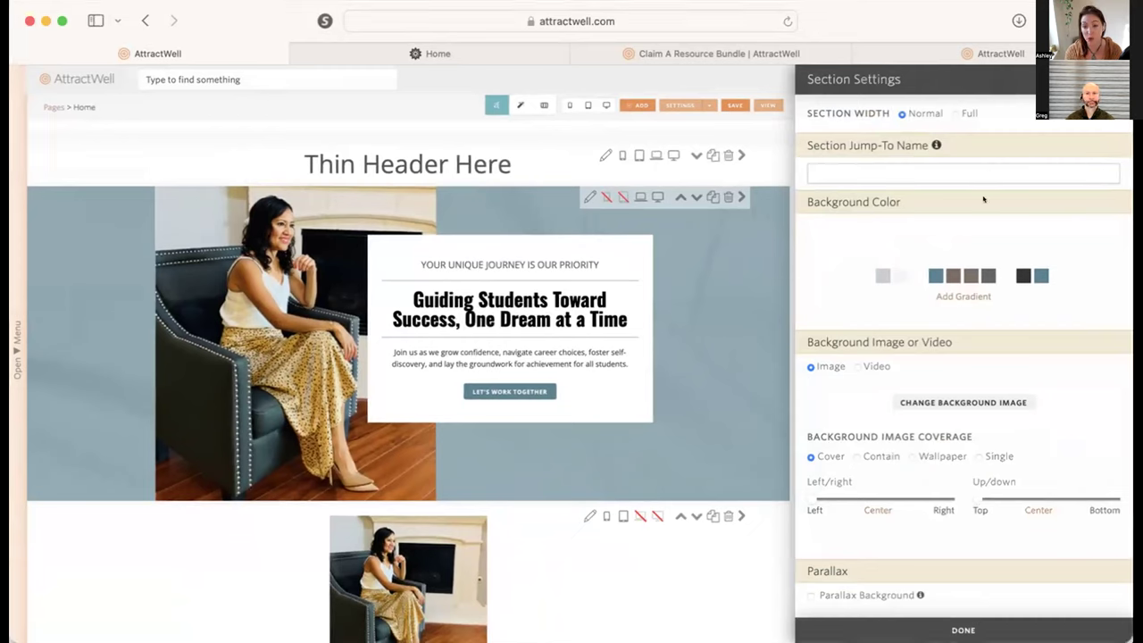
pyautogui.click(983, 268)
pyautogui.click(965, 415)
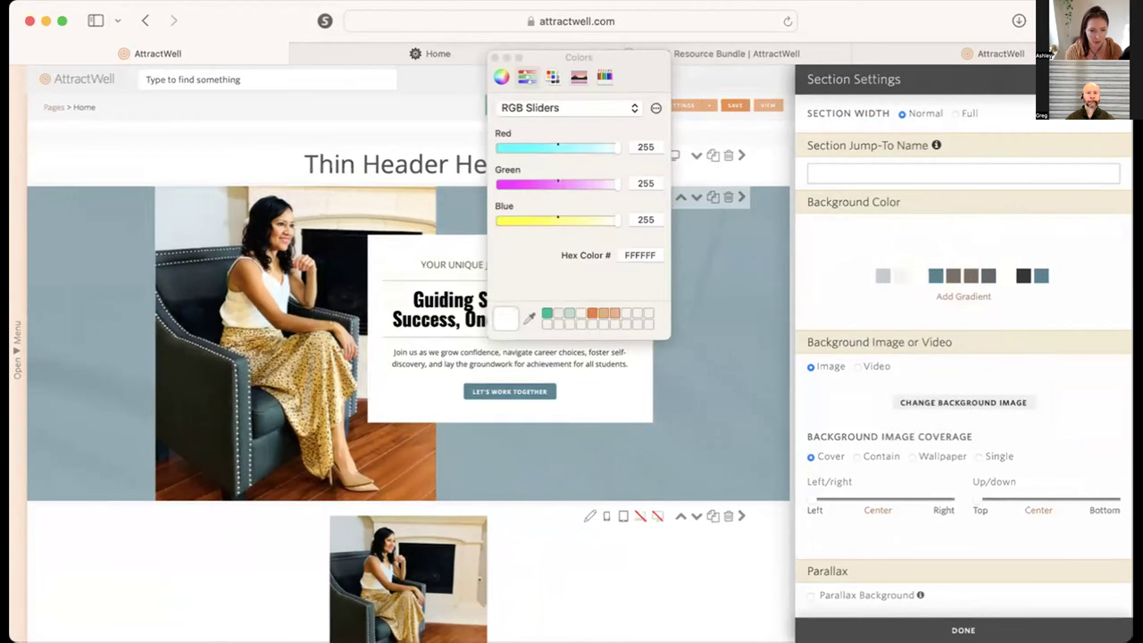
pyautogui.click(604, 313)
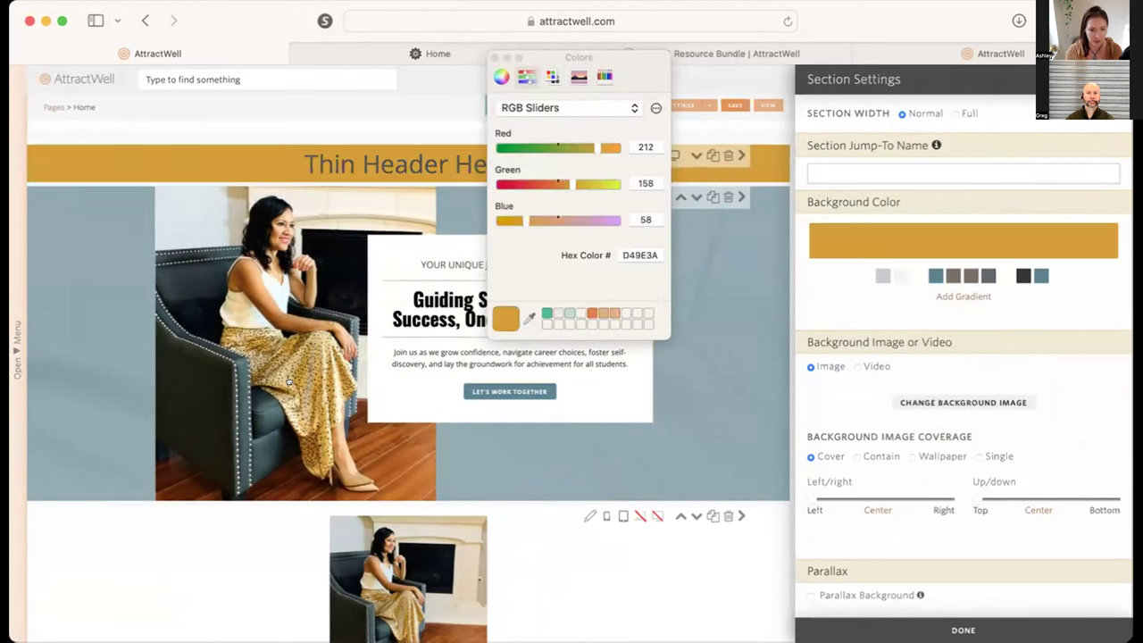
pyautogui.click(493, 56)
# - Replace the thin header's placeholder text with "Join The Waitlist: Something about the offer:"
pyautogui.click(249, 159)
pyautogui.tripleClick(249, 148)
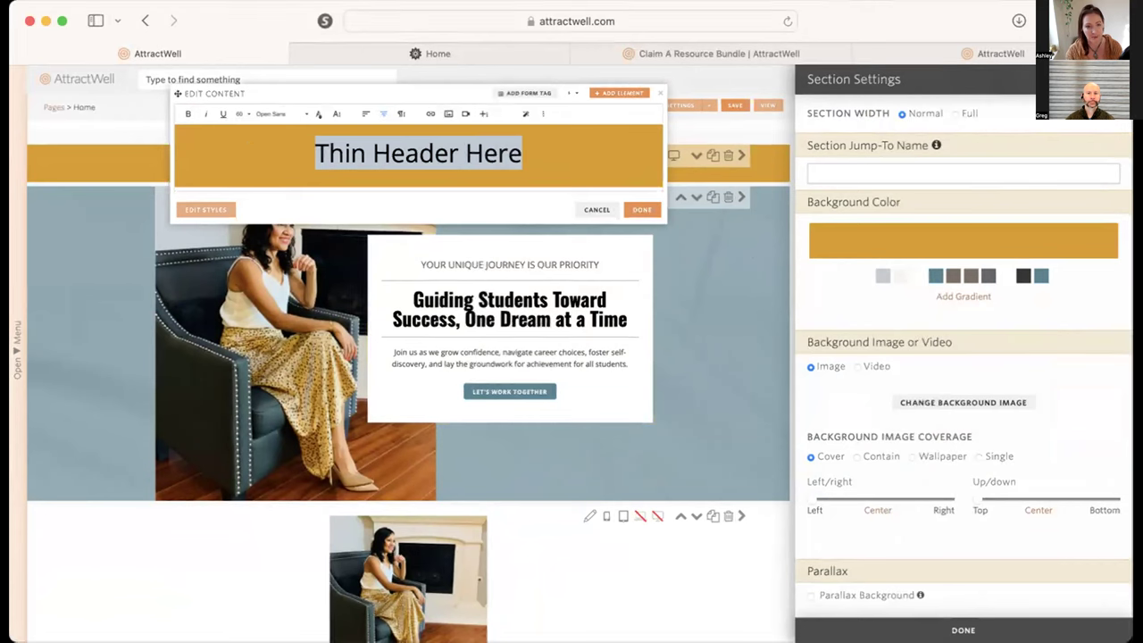
pyautogui.write('Join The Wa')
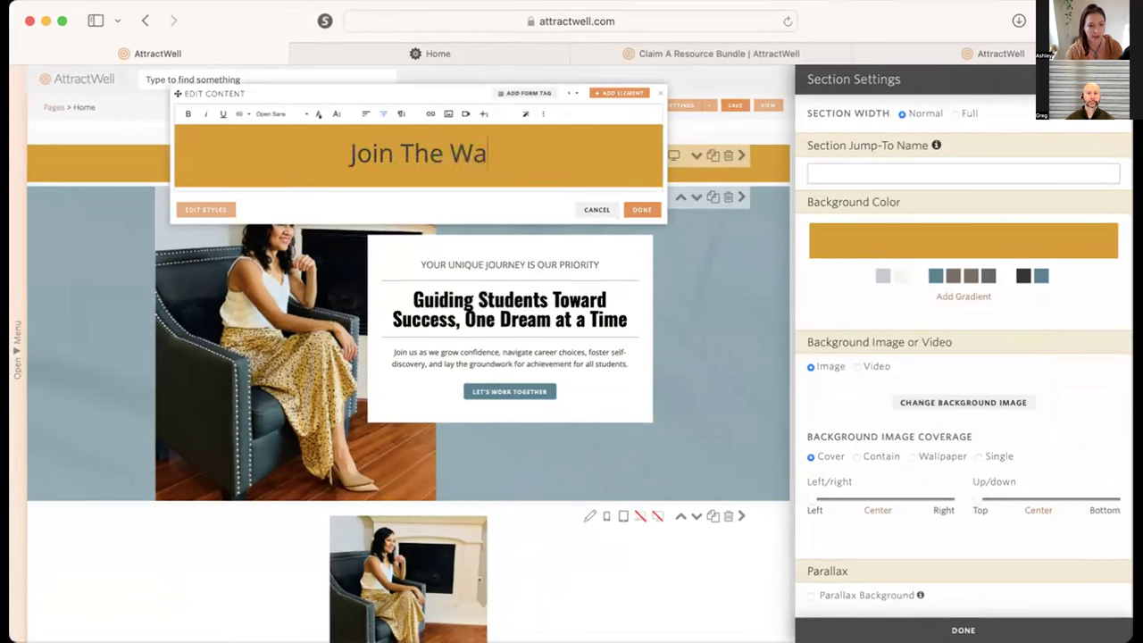
pyautogui.write('itlist: Something about the offer')
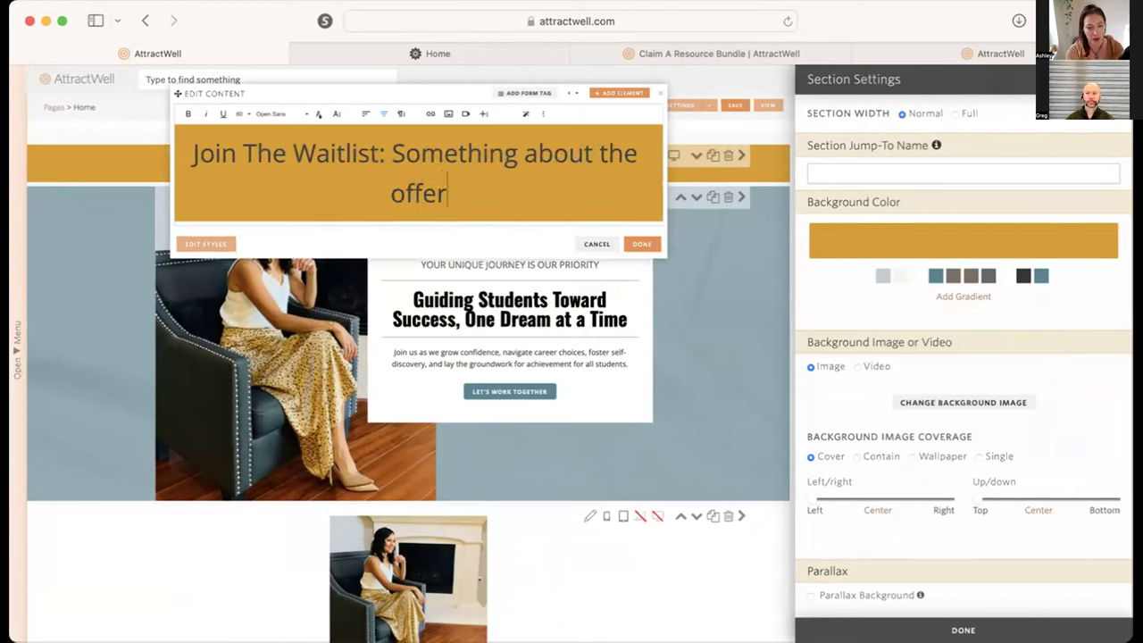
pyautogui.write(':')
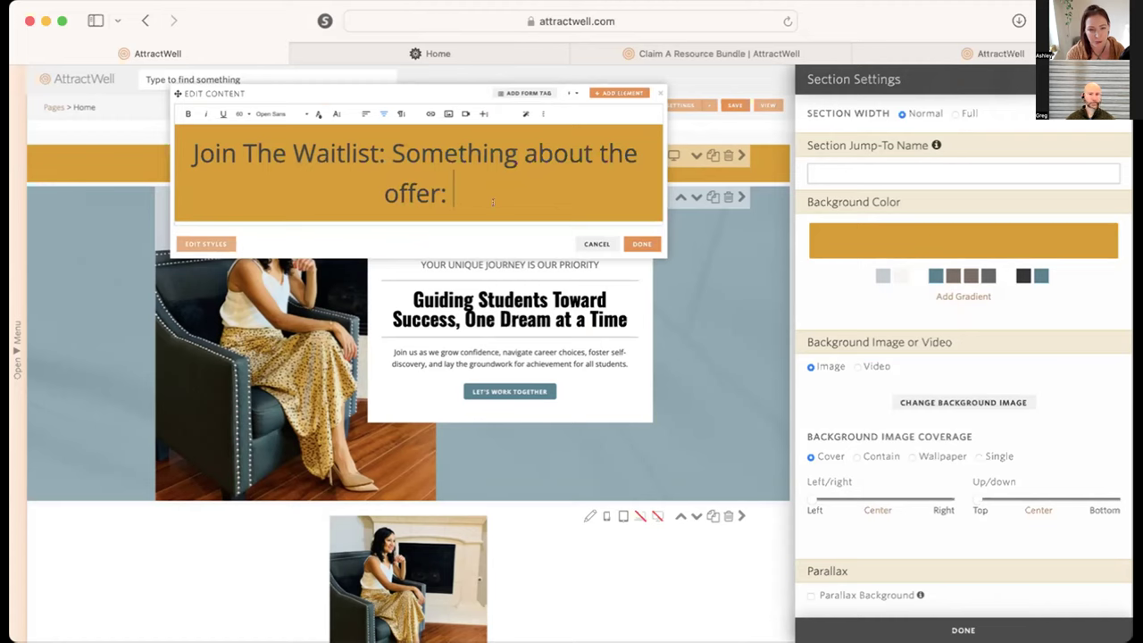
# - Set the font size of the entire thin header text to 33
pyautogui.moveTo(455, 194); pyautogui.dragTo(190, 148)
pyautogui.click(239, 113)
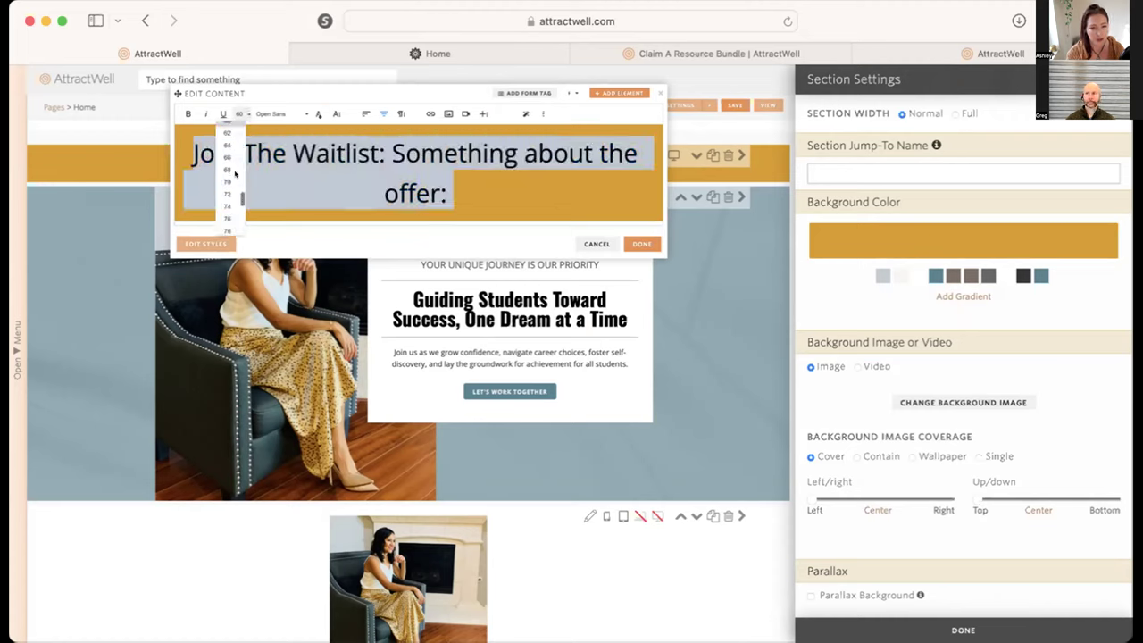
pyautogui.scroll(10, 226, 155)
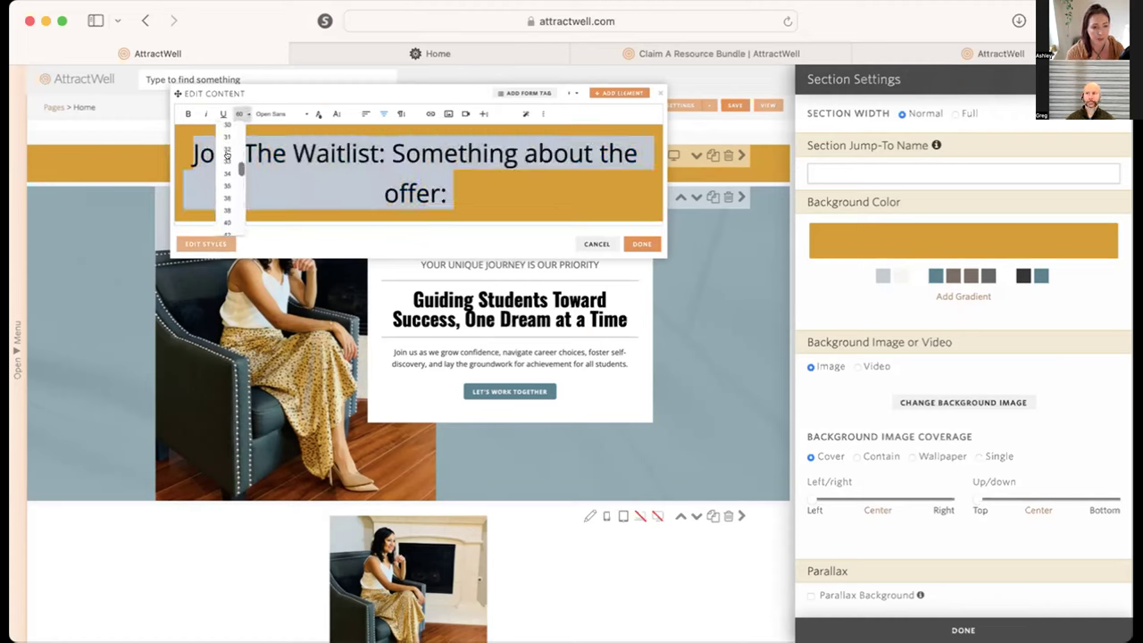
pyautogui.click(225, 133)
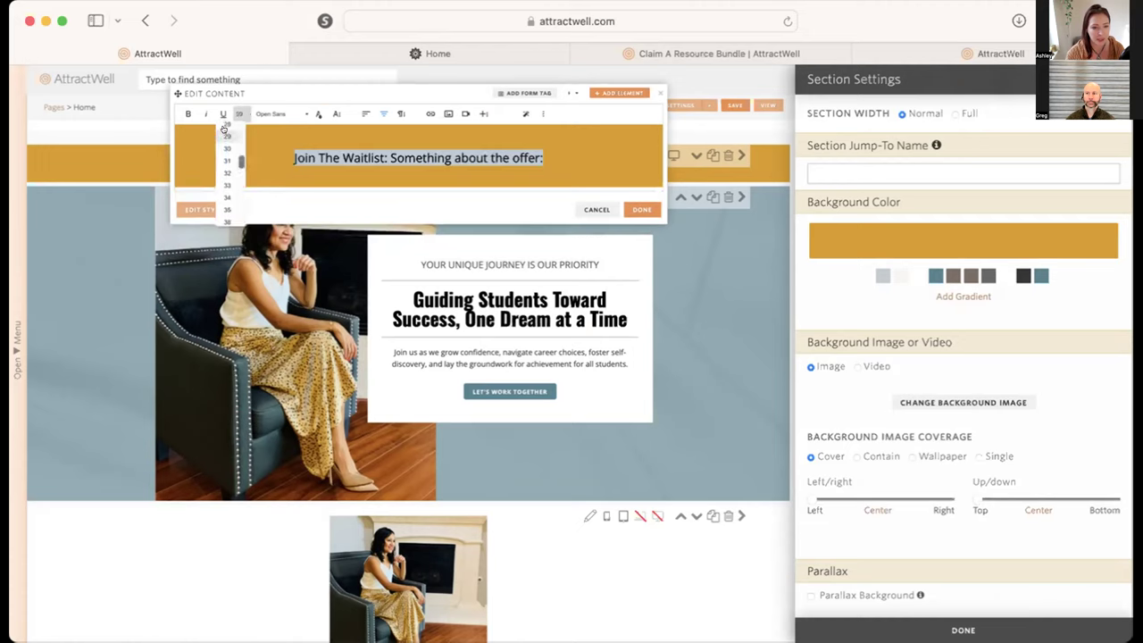
pyautogui.click(237, 113)
pyautogui.scroll(3, 226, 167)
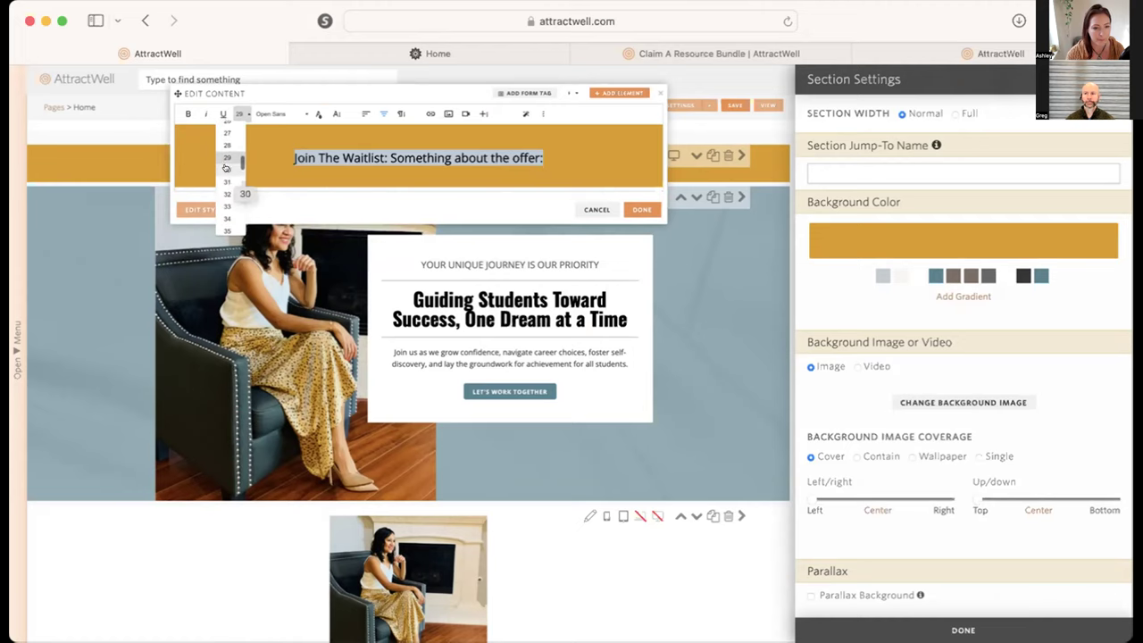
pyautogui.scroll(-2, 226, 166)
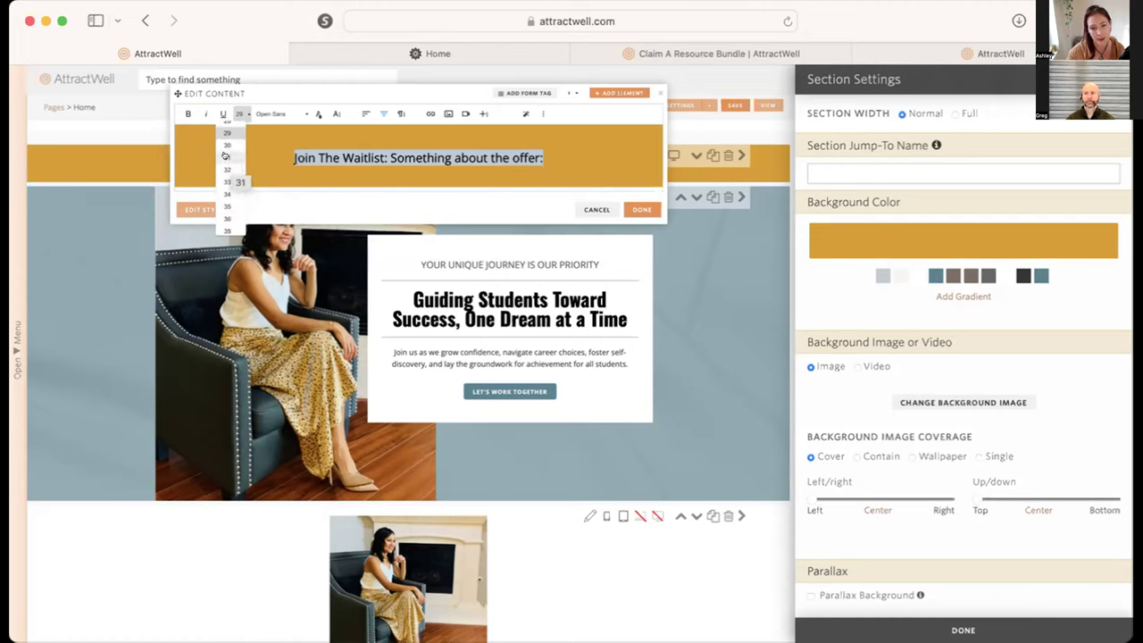
pyautogui.click(227, 182)
# - Replace the thin header text with "College Ready Club is Launching Soon!"
pyautogui.click(385, 158)
pyautogui.moveTo(520, 154); pyautogui.dragTo(259, 150)
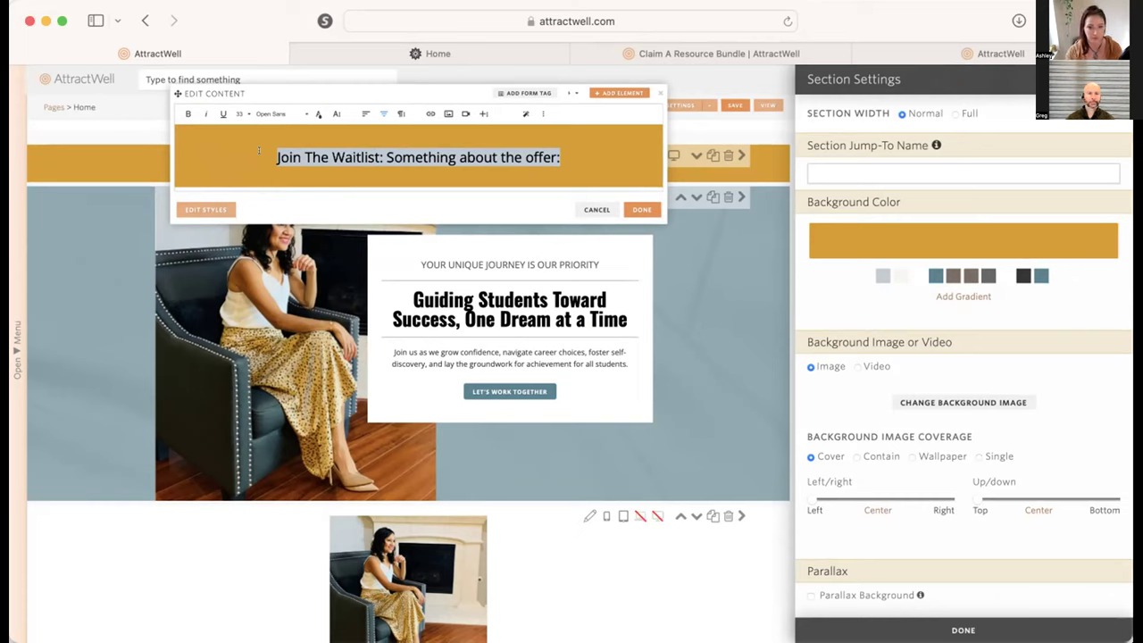
pyautogui.moveTo(561, 158); pyautogui.dragTo(277, 158)
pyautogui.write('College ')
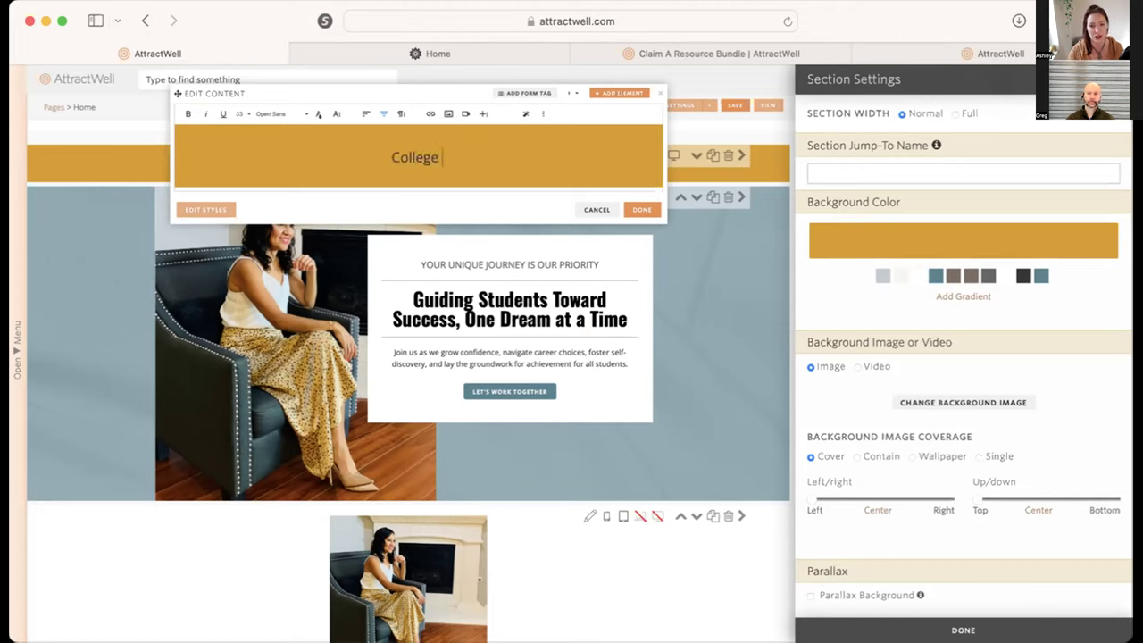
pyautogui.write('Ready Club is Lau')
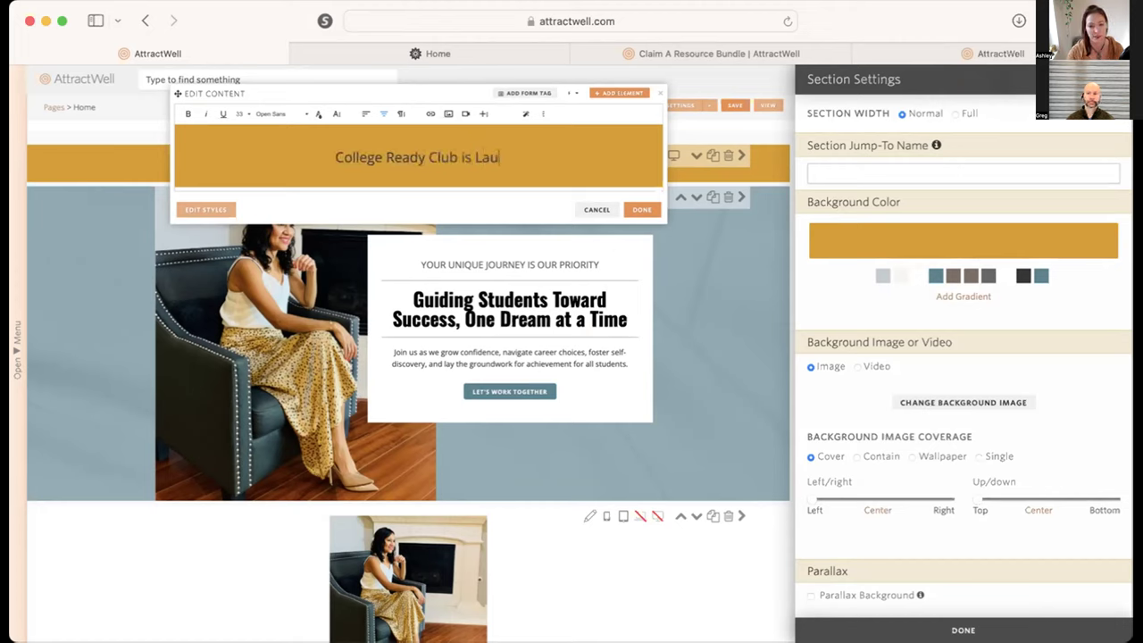
pyautogui.write('nching Soon')
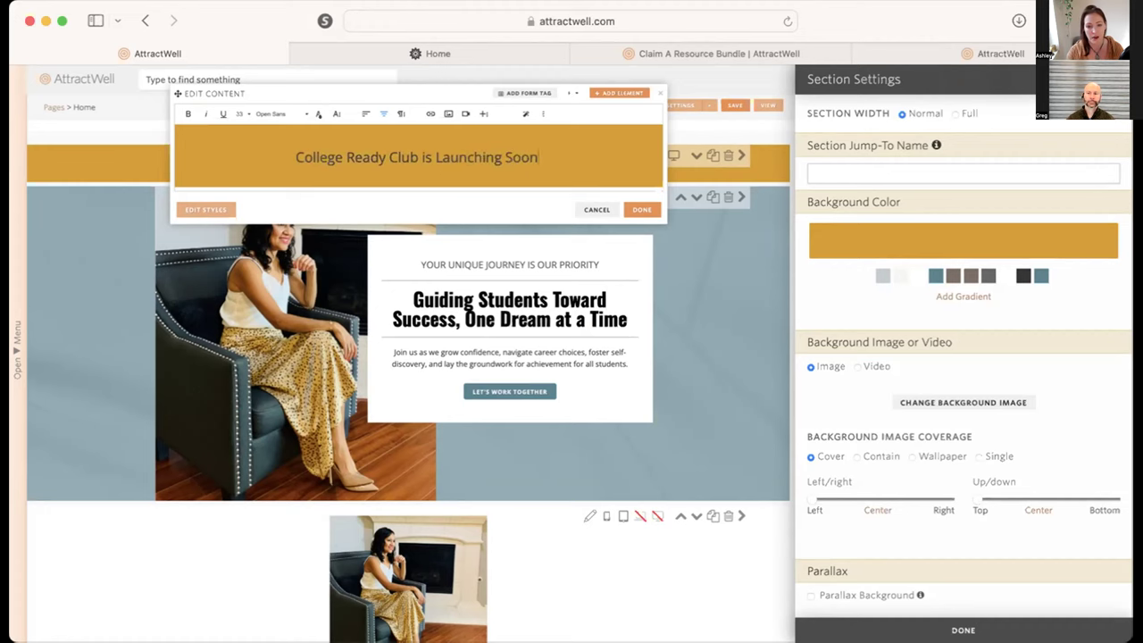
# - Insert a default-size "S: TEAL/WHIT" button after the announcement text in the thin header
pyautogui.click(619, 93)
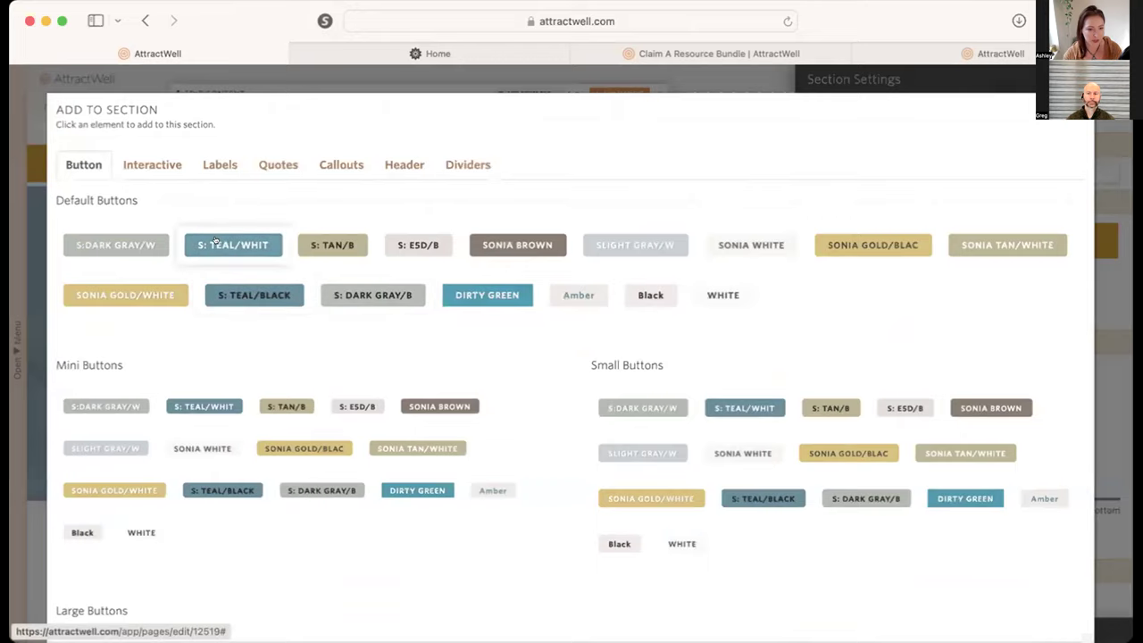
pyautogui.click(215, 243)
pyautogui.click(177, 187)
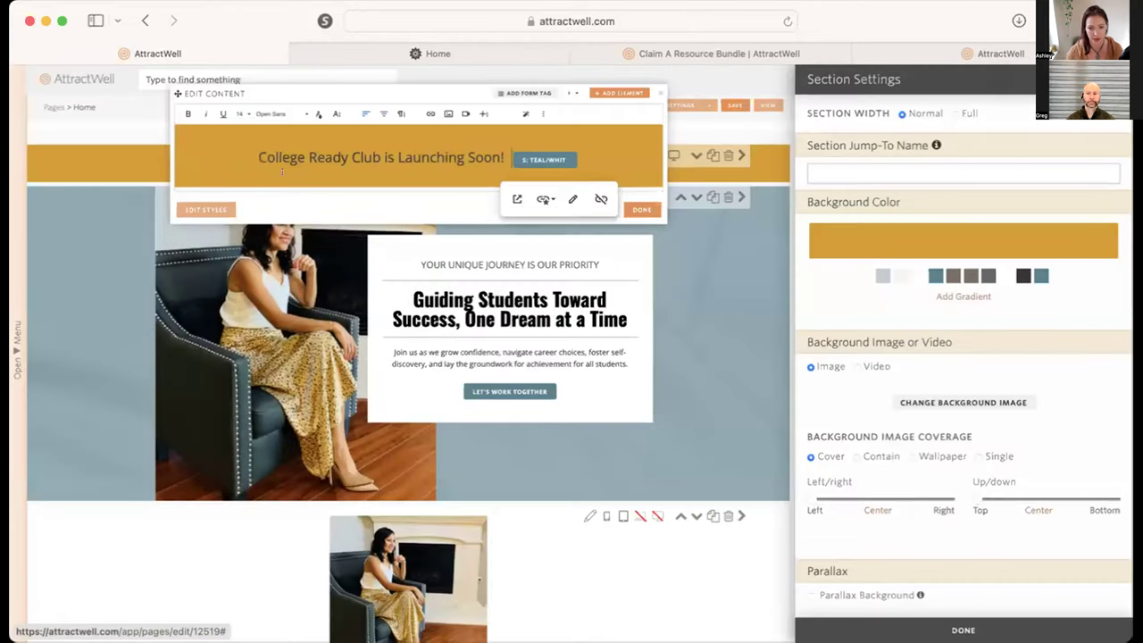
# - Set the thin header button's text to "Get on the Waitlist" and finish editing the header content
pyautogui.click(544, 196)
pyautogui.tripleClick(527, 280)
pyautogui.write('Get on the Waitlist')
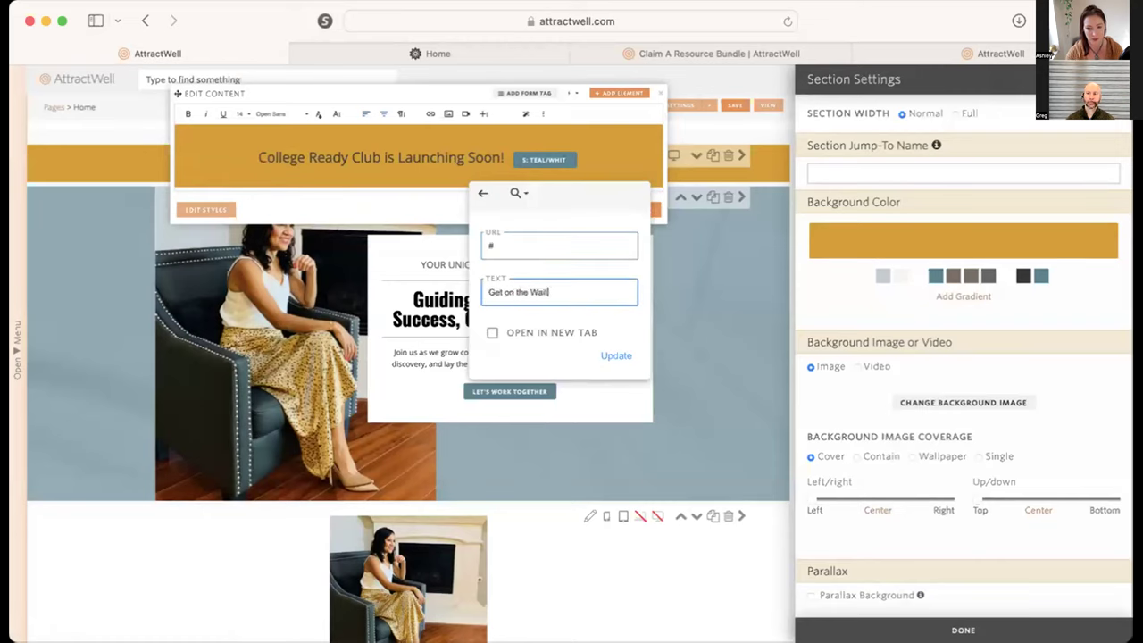
pyautogui.click(622, 349)
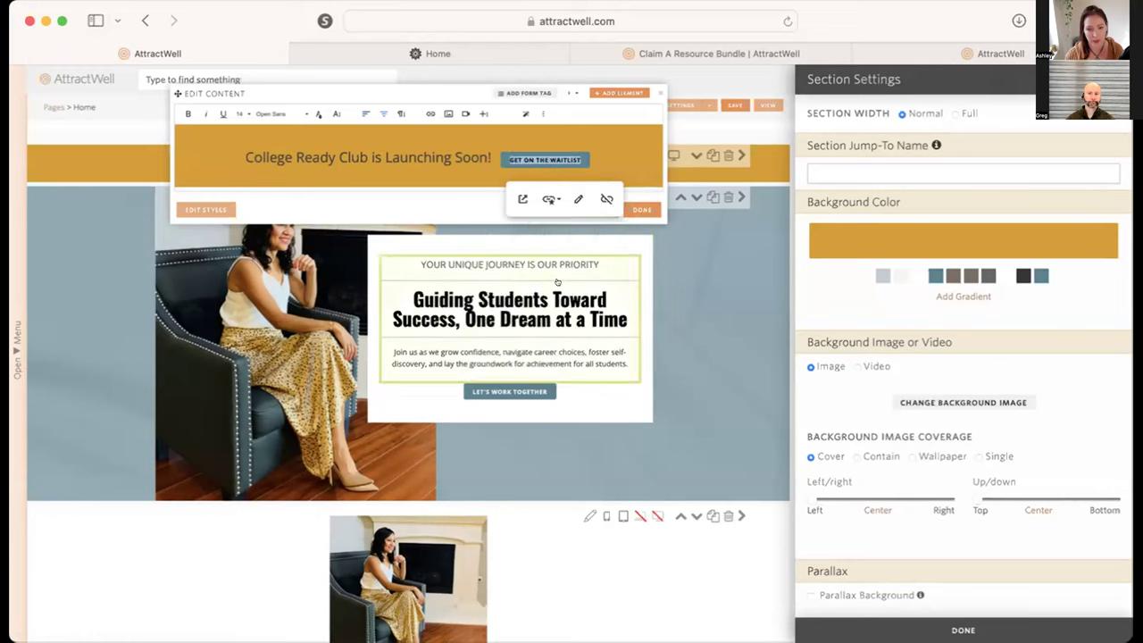
pyautogui.click(560, 195)
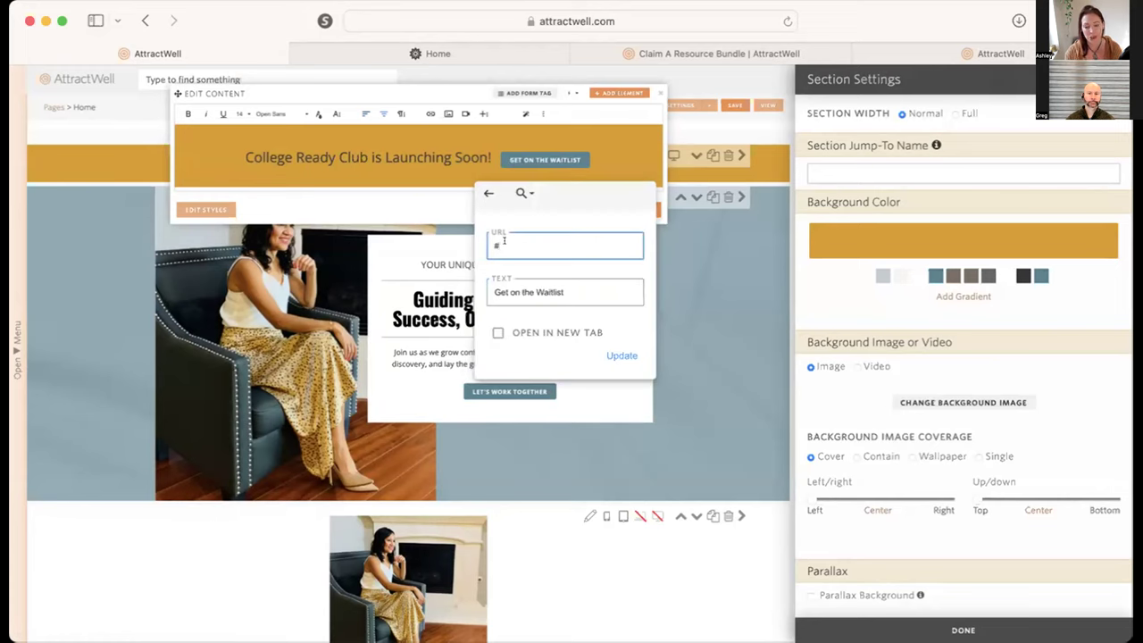
pyautogui.click(623, 356)
pyautogui.click(641, 209)
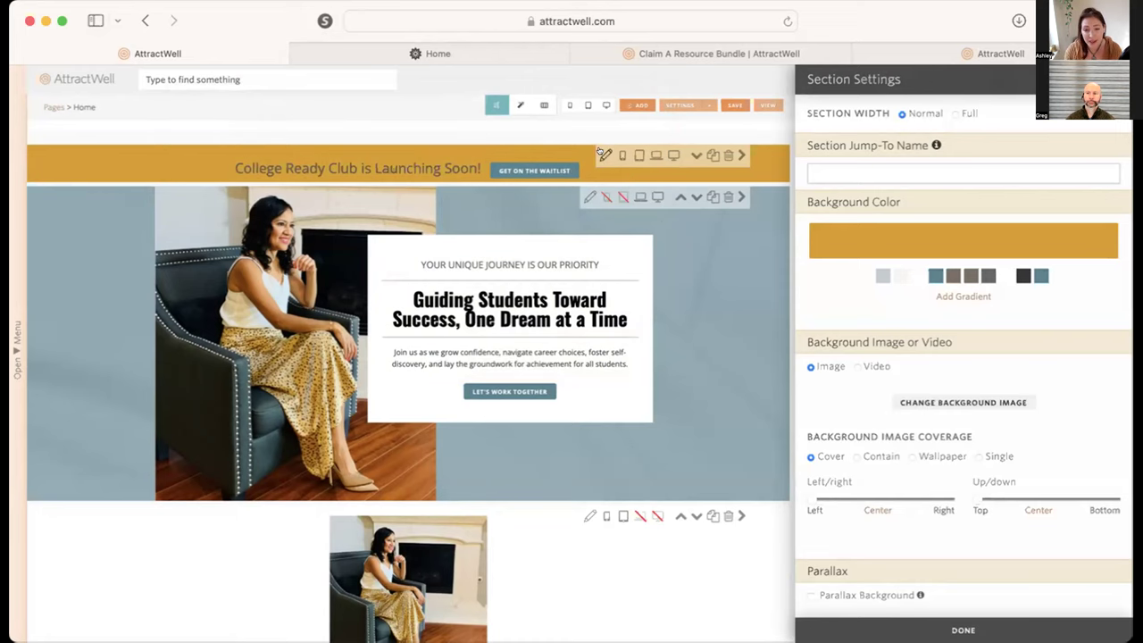
# - Set the thin header section's bottom background padding to 17 pixels and preview the home page at desktop size
pyautogui.scroll(-5, 983, 498)
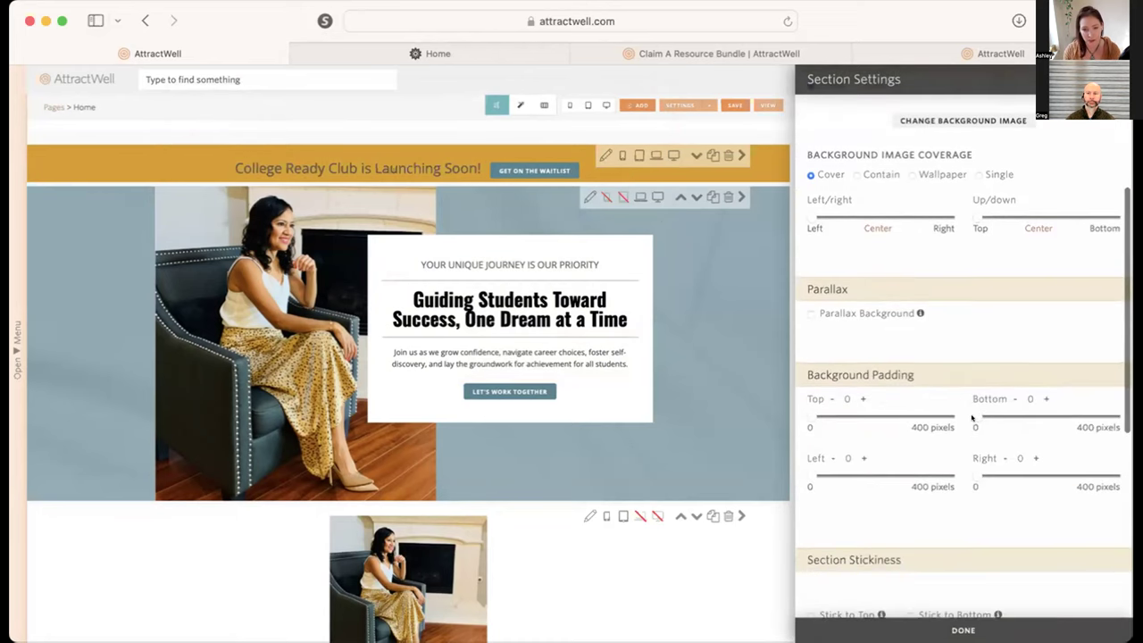
pyautogui.moveTo(973, 417); pyautogui.dragTo(980, 417)
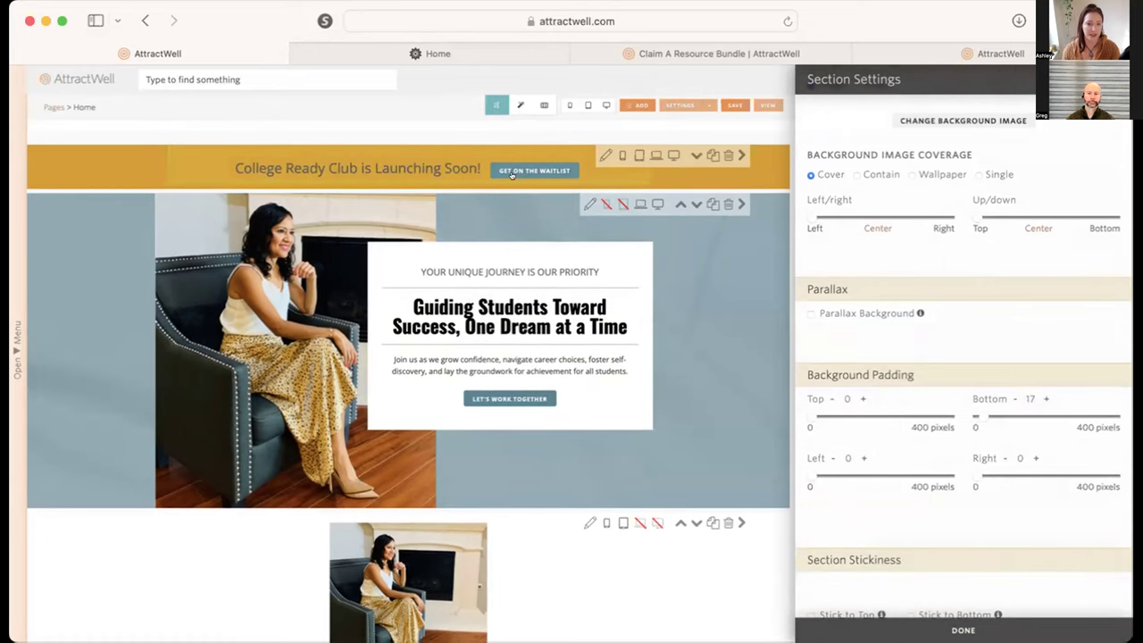
pyautogui.click(590, 104)
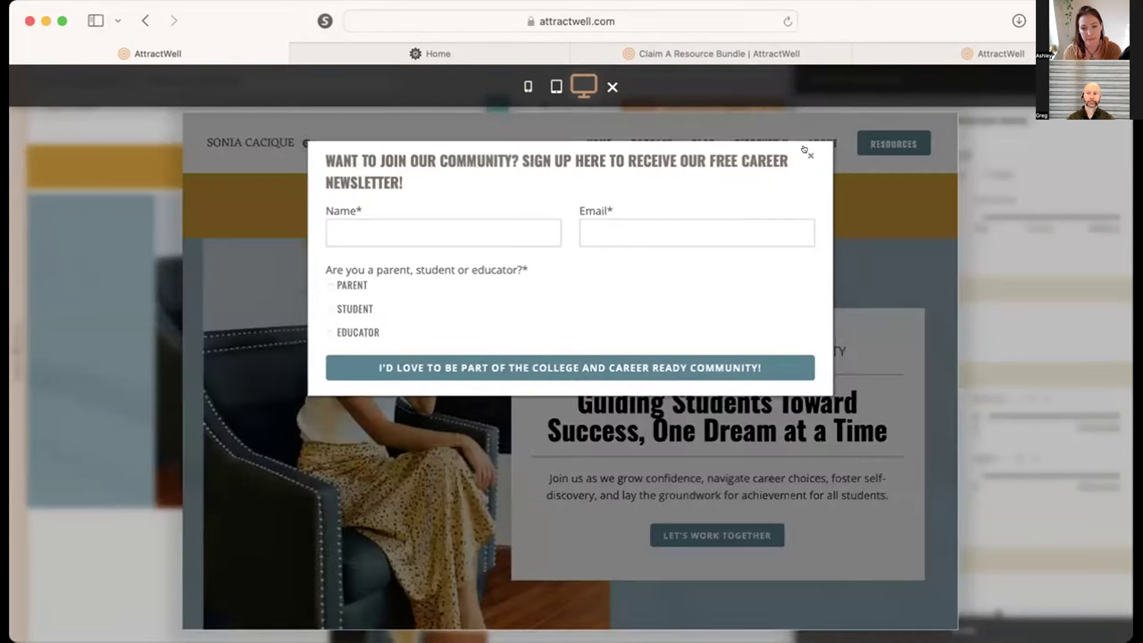
pyautogui.click(806, 152)
pyautogui.click(104, 315)
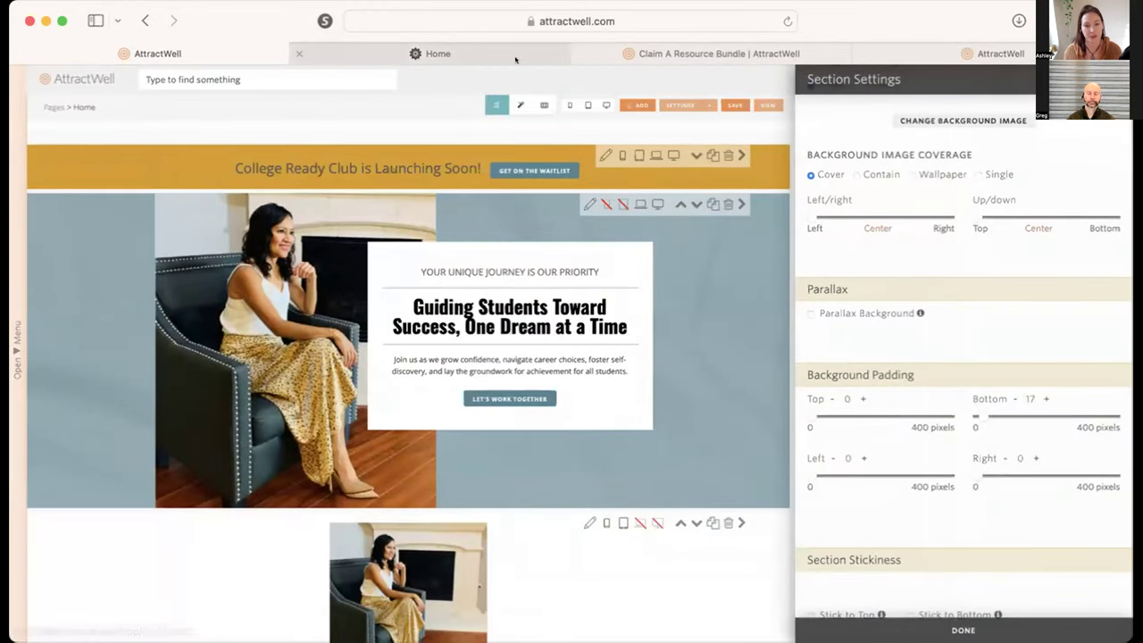
# - Start a new website page from the "Waitlist Page" template in the Coming Soon/Waitlist category
pyautogui.click(670, 54)
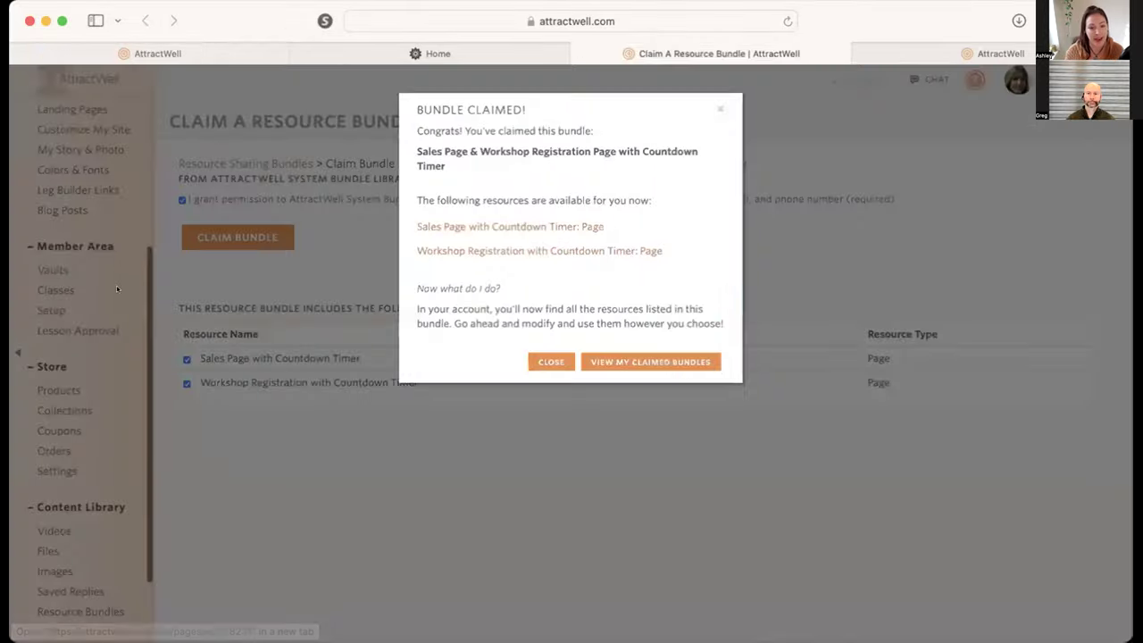
pyautogui.click(84, 408)
pyautogui.scroll(3, 54, 357)
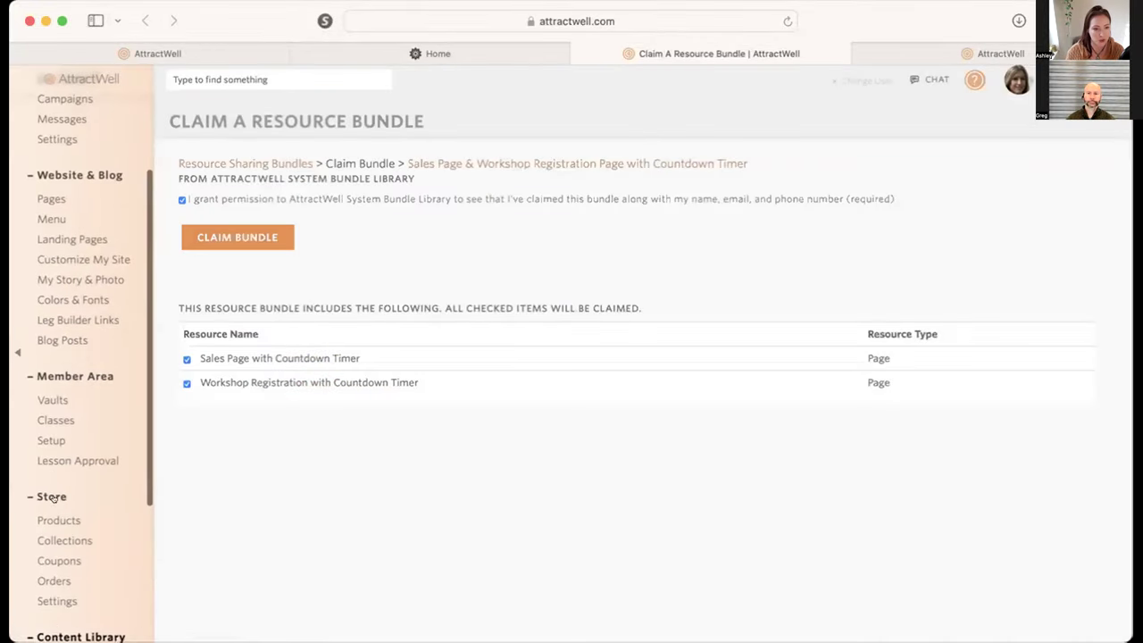
pyautogui.click(52, 198)
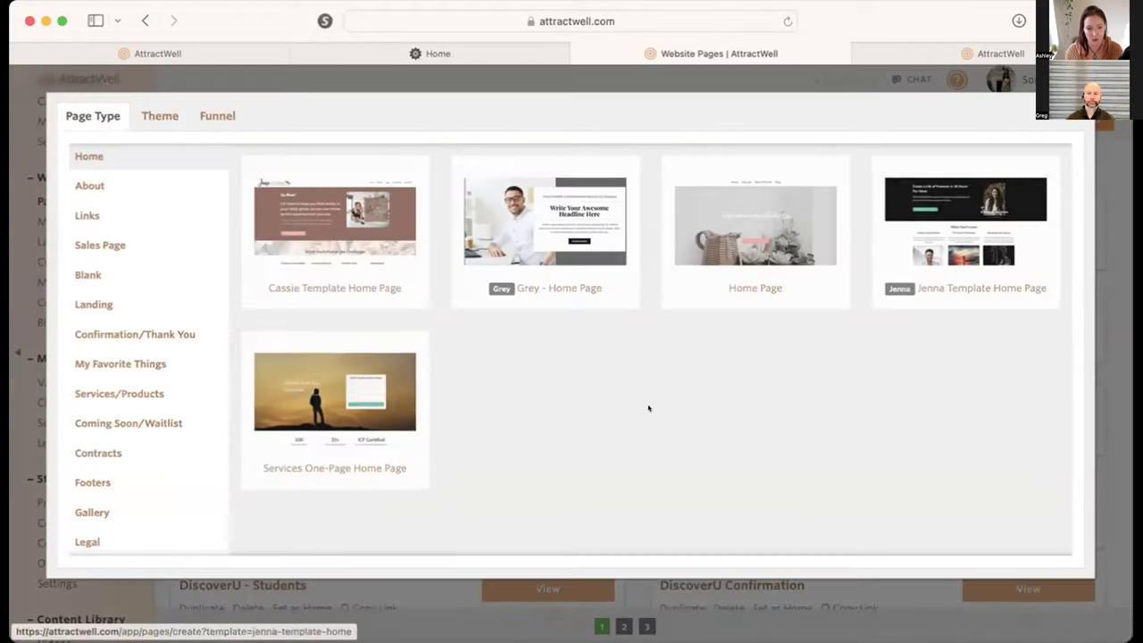
pyautogui.click(106, 423)
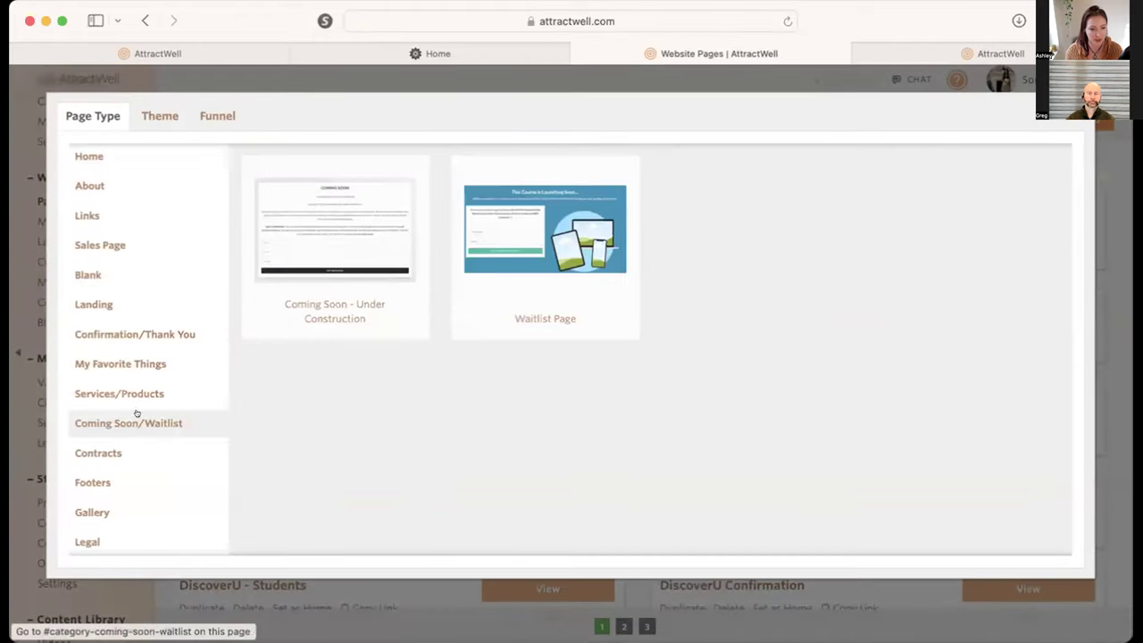
pyautogui.click(582, 239)
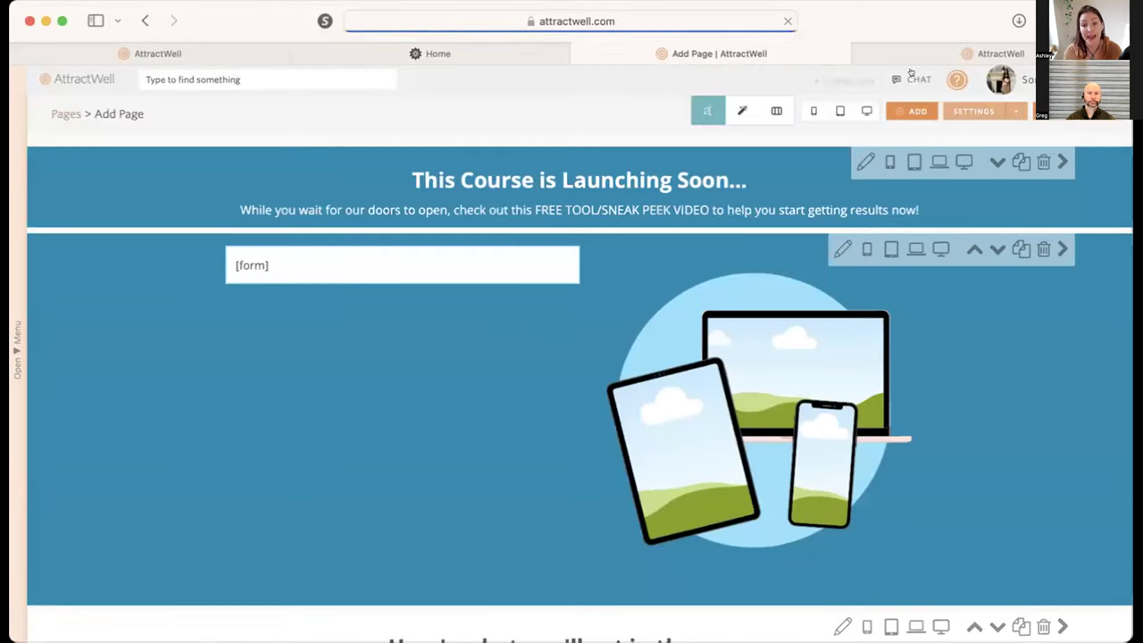
# - Hide the gold announcement header on phone, tablet, laptop and desktop and save the home page
pyautogui.click(165, 51)
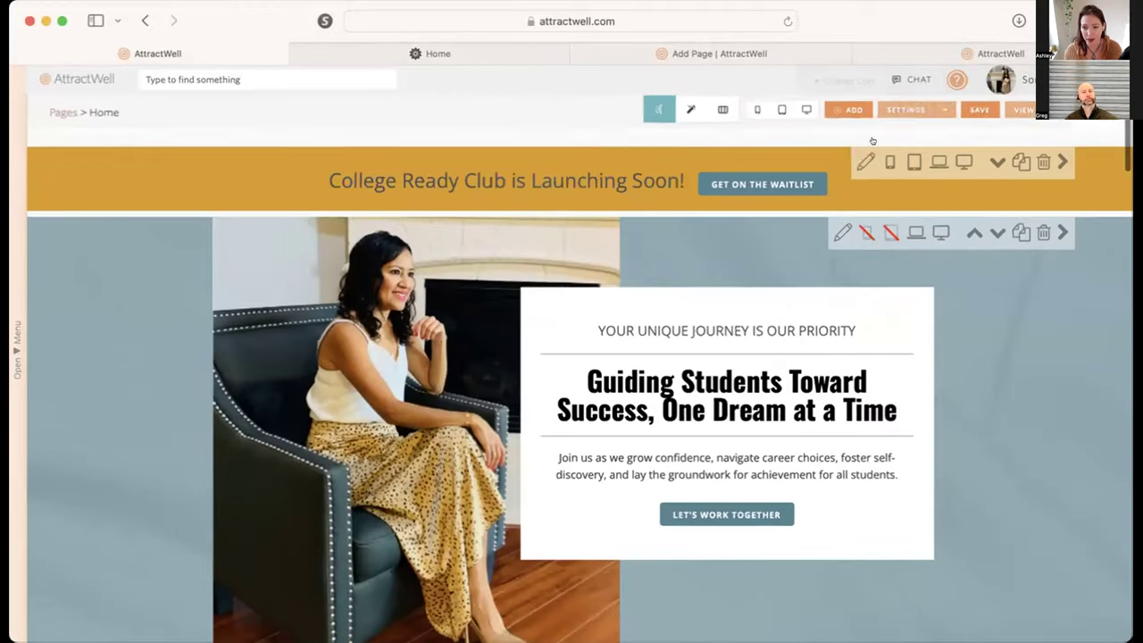
pyautogui.click(891, 161)
pyautogui.click(915, 161)
pyautogui.click(939, 160)
pyautogui.click(964, 159)
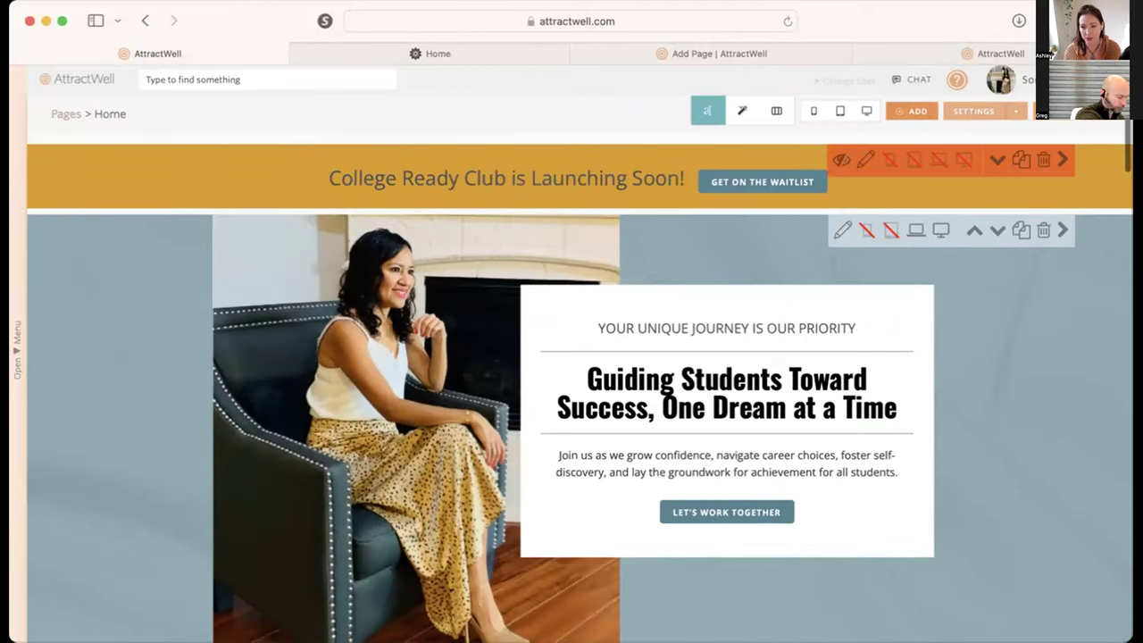
# - Leave the home page editor and open the Live Training & Replays section of the Success Academy
pyautogui.click(66, 113)
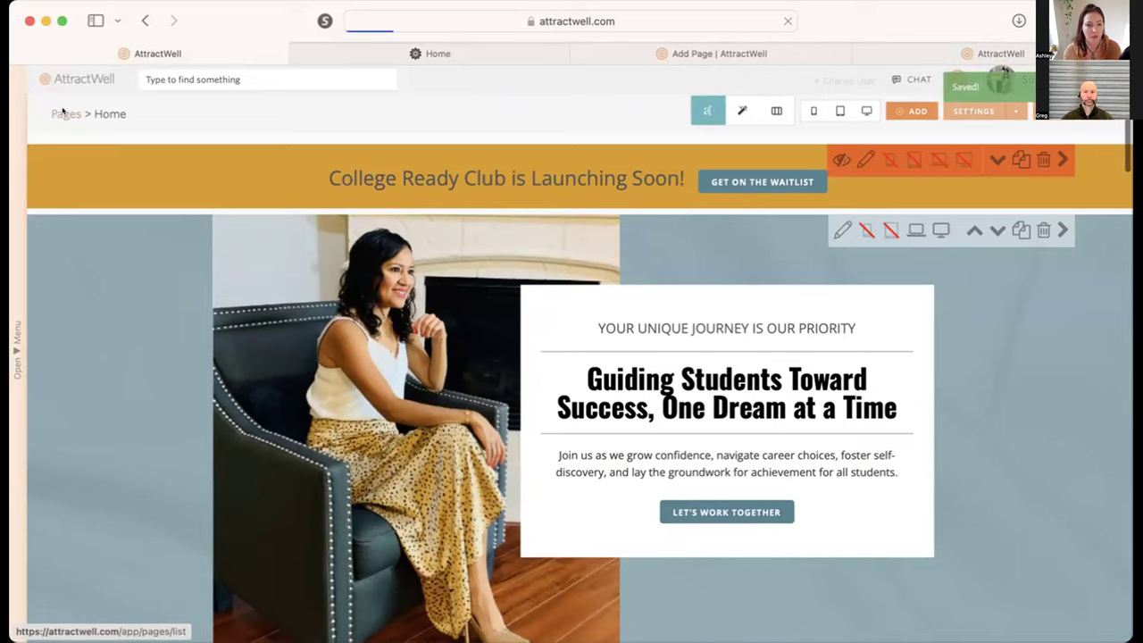
pyautogui.scroll(4, 46, 163)
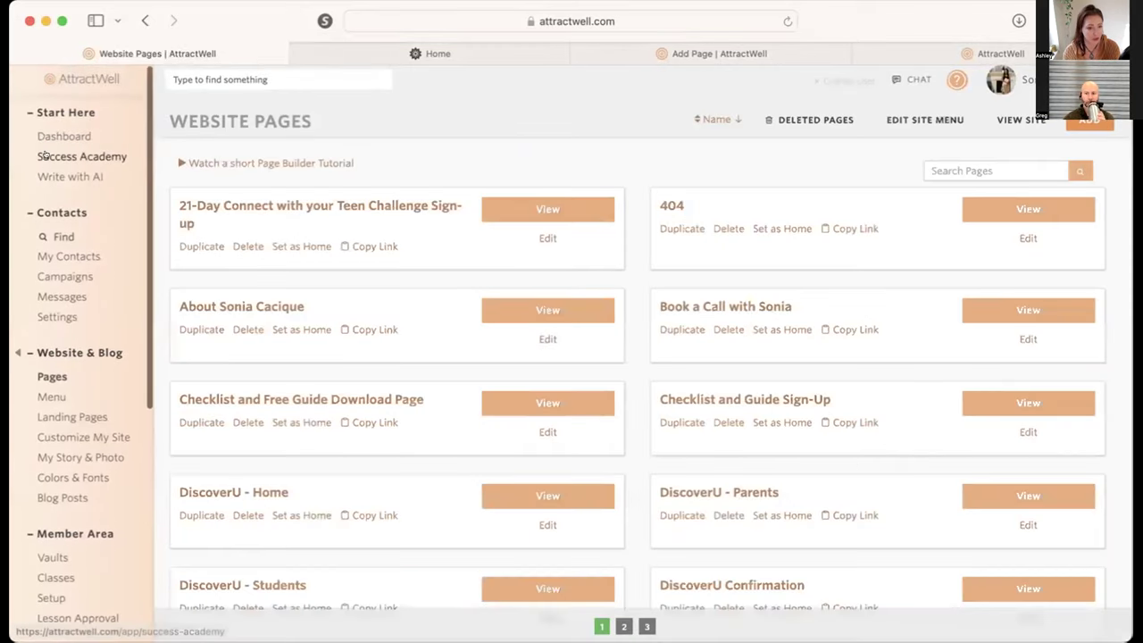
pyautogui.click(82, 156)
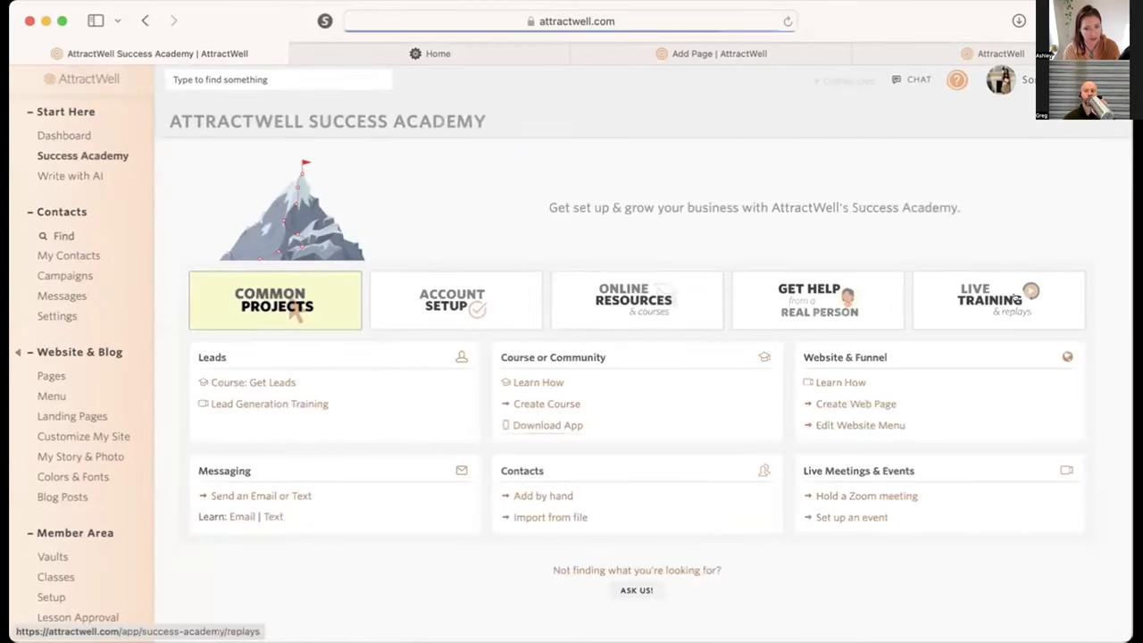
pyautogui.click(374, 345)
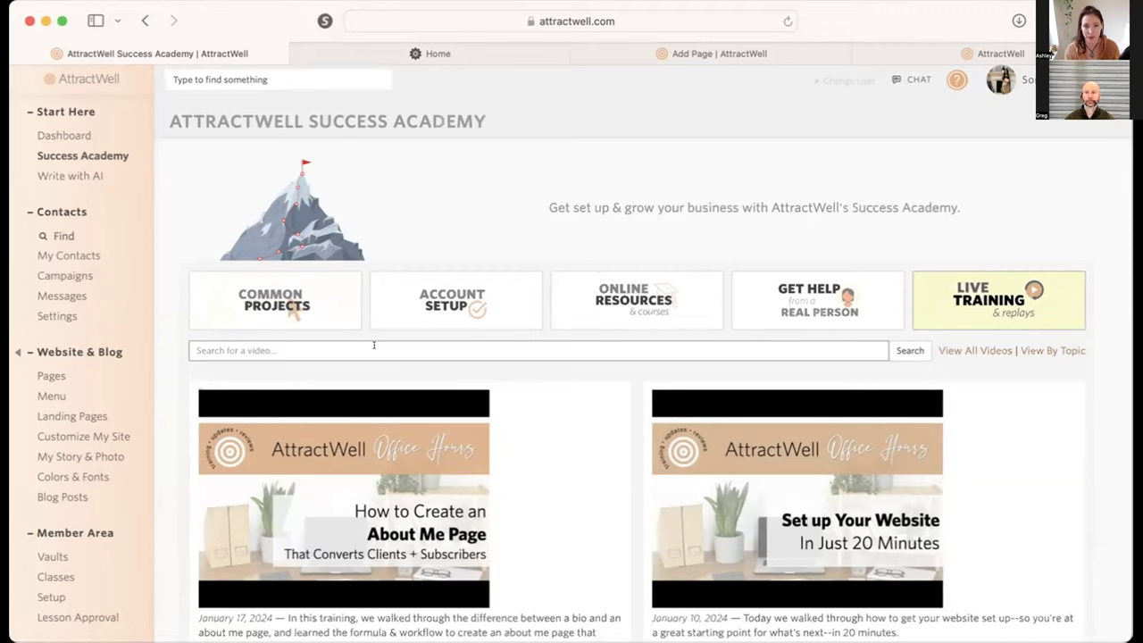
# - Search AttractWell's YouTube channel for "waitlist" and open the Waitlist Funnels office hours video
pyautogui.write('waitlist')
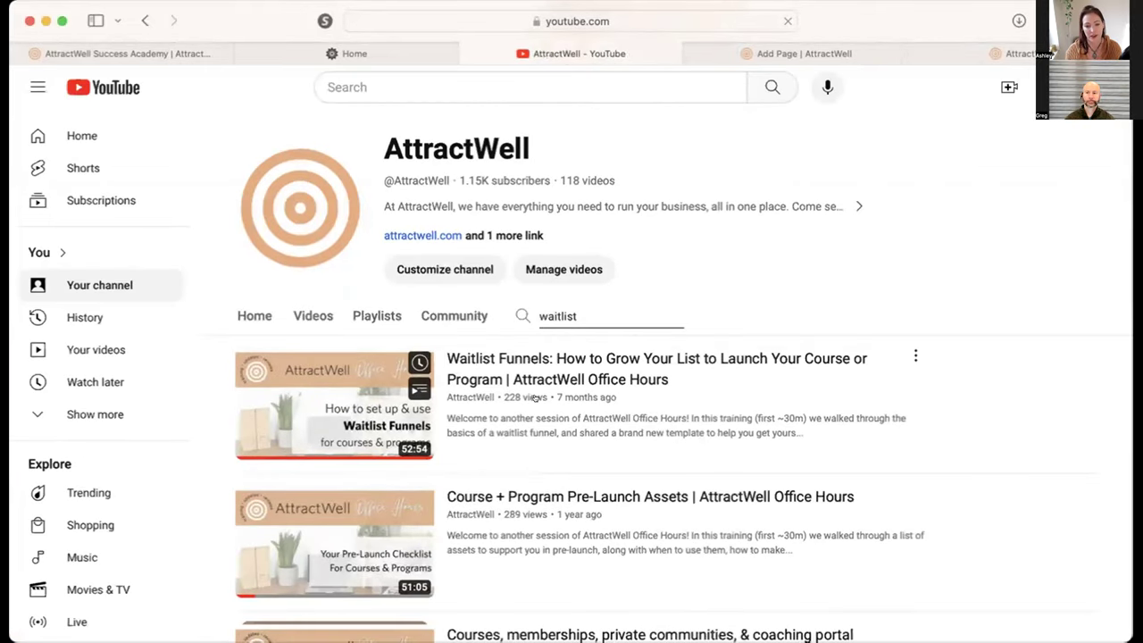
pyautogui.click(519, 371)
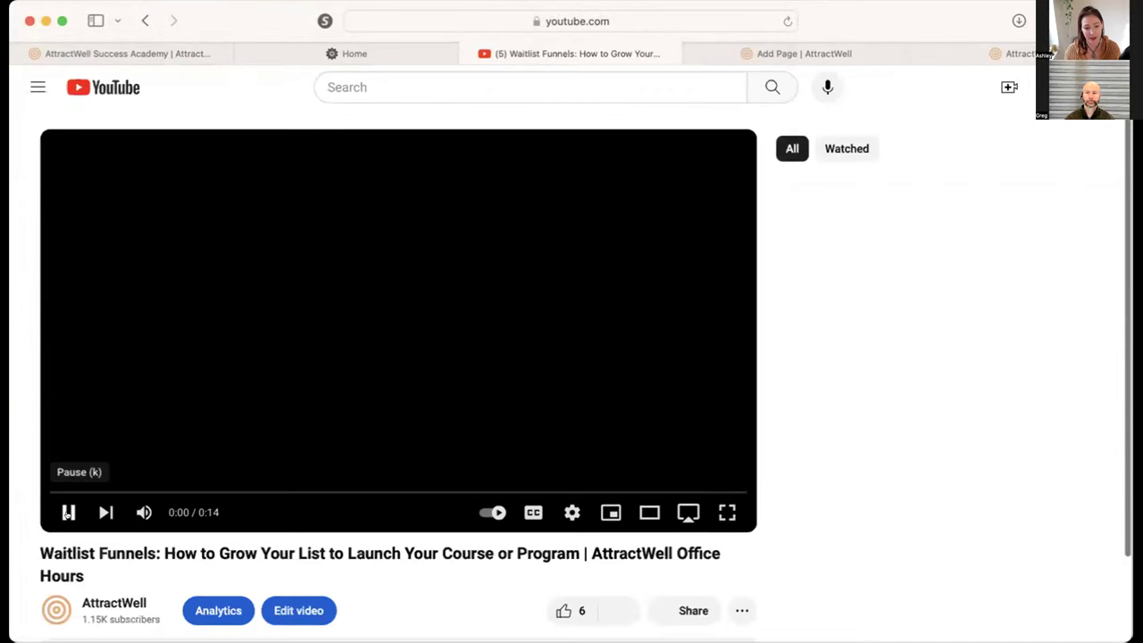
pyautogui.scroll(-3, 288, 529)
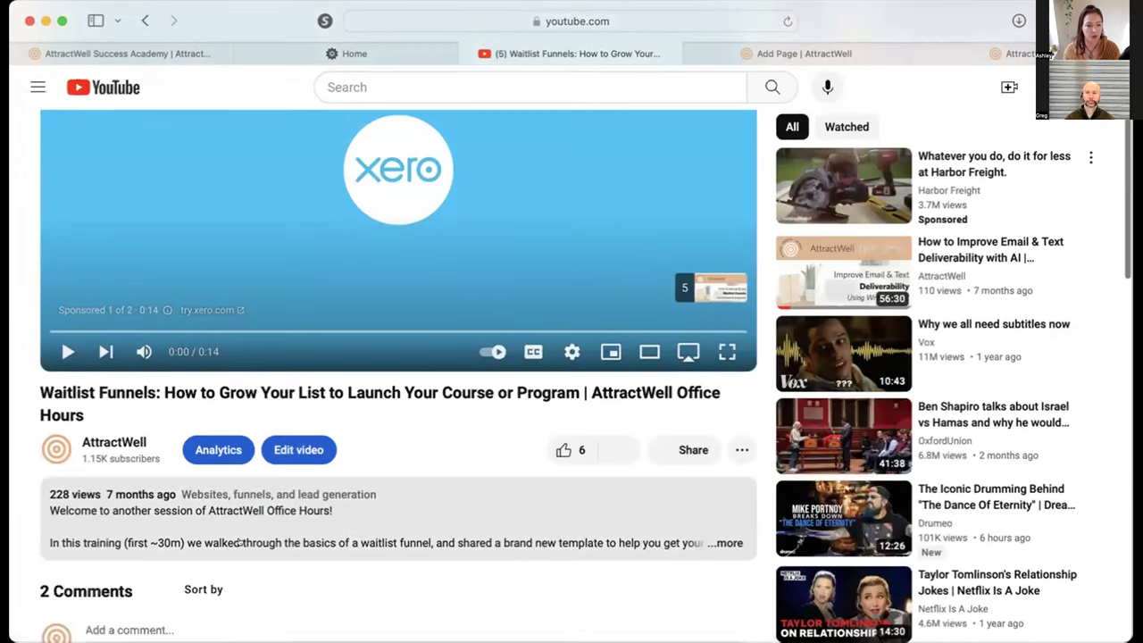
# - Expand the Waitlist Funnels video description, open its AttractWell link and return to the video
pyautogui.click(288, 529)
pyautogui.scroll(-3, 301, 396)
pyautogui.click(301, 397)
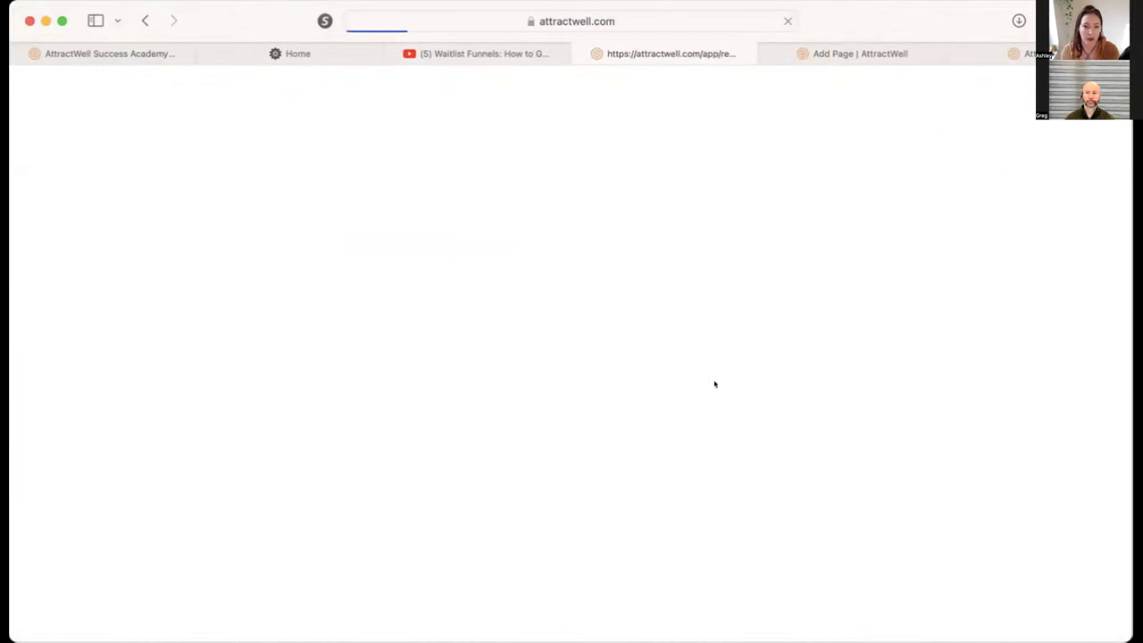
pyautogui.click(582, 55)
pyautogui.scroll(5, 536, 313)
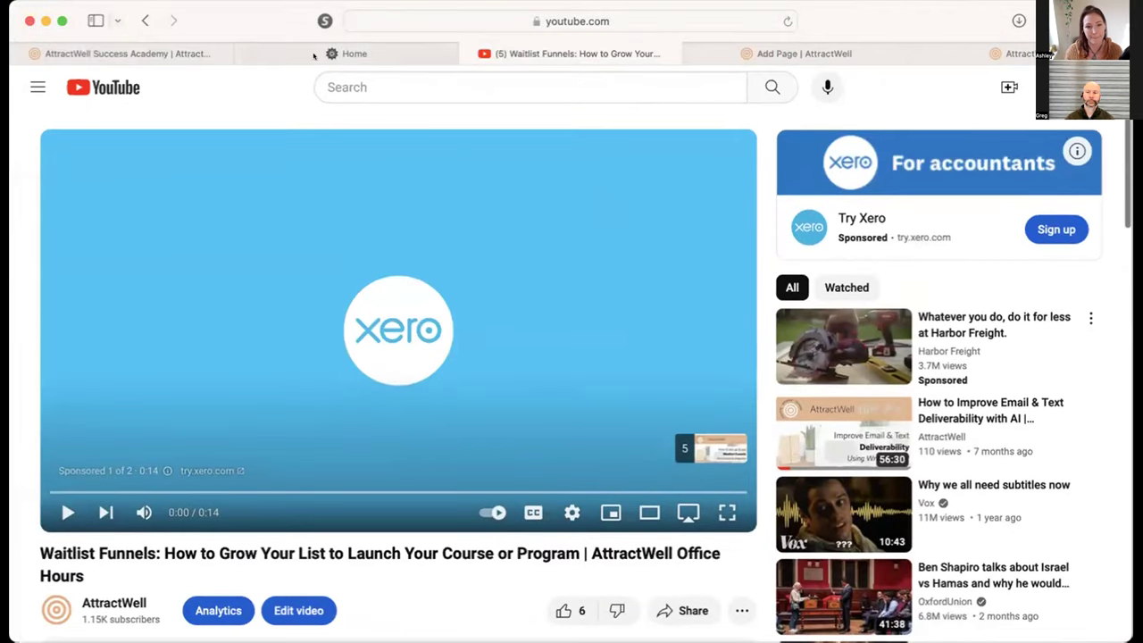
# - Switch to the AttractWell dashboard, dismiss the Office Hours banner and open the message drafts
pyautogui.click(354, 53)
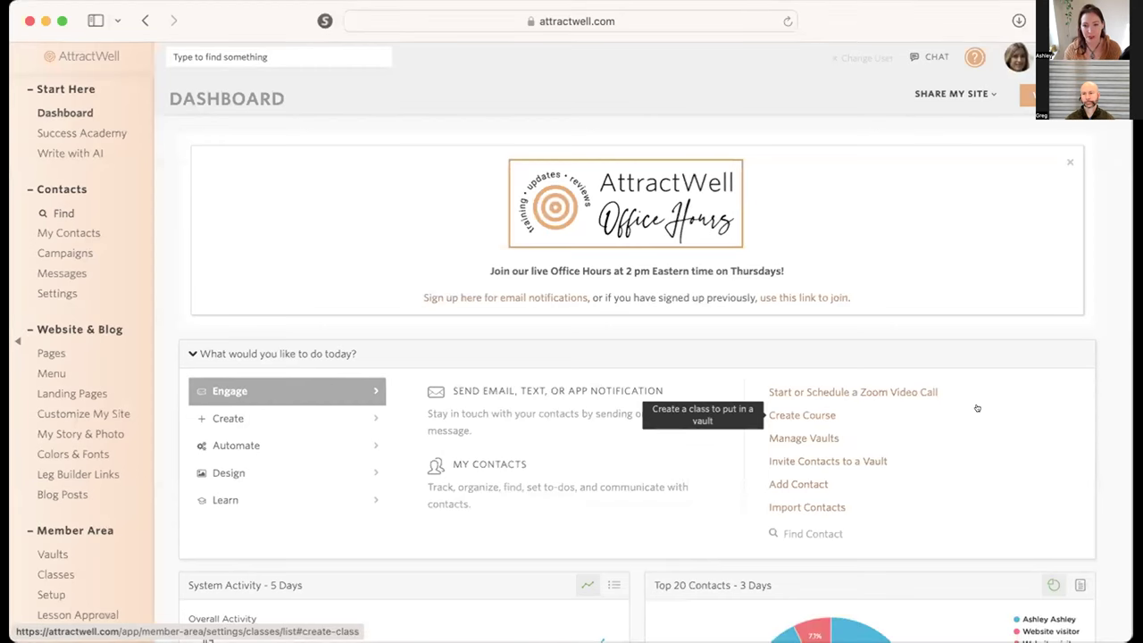
pyautogui.click(1070, 162)
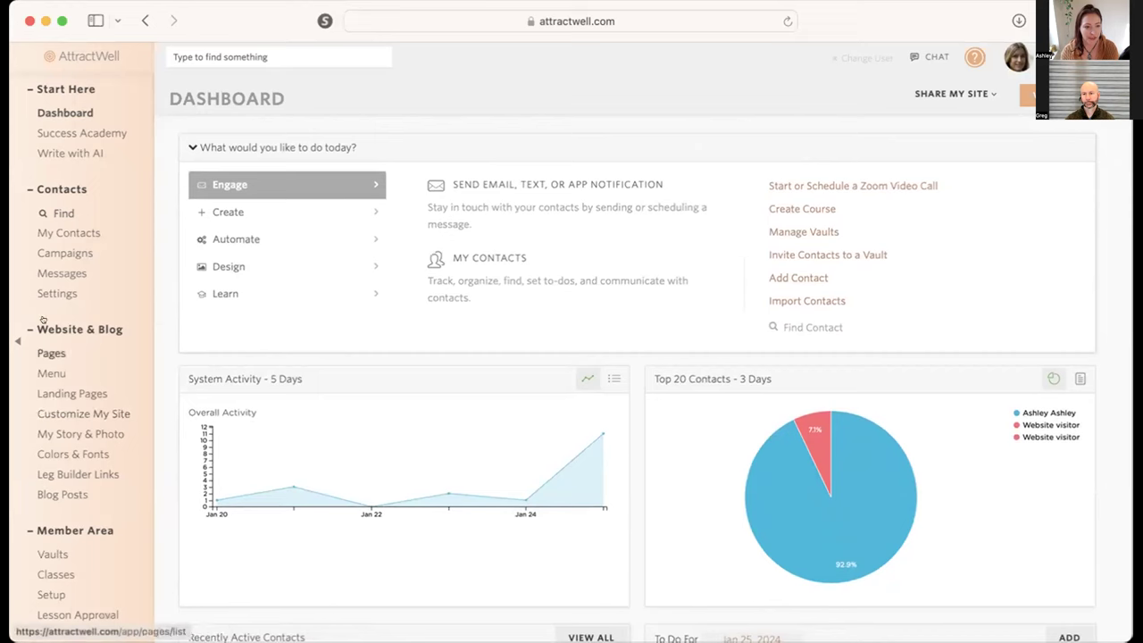
pyautogui.click(51, 268)
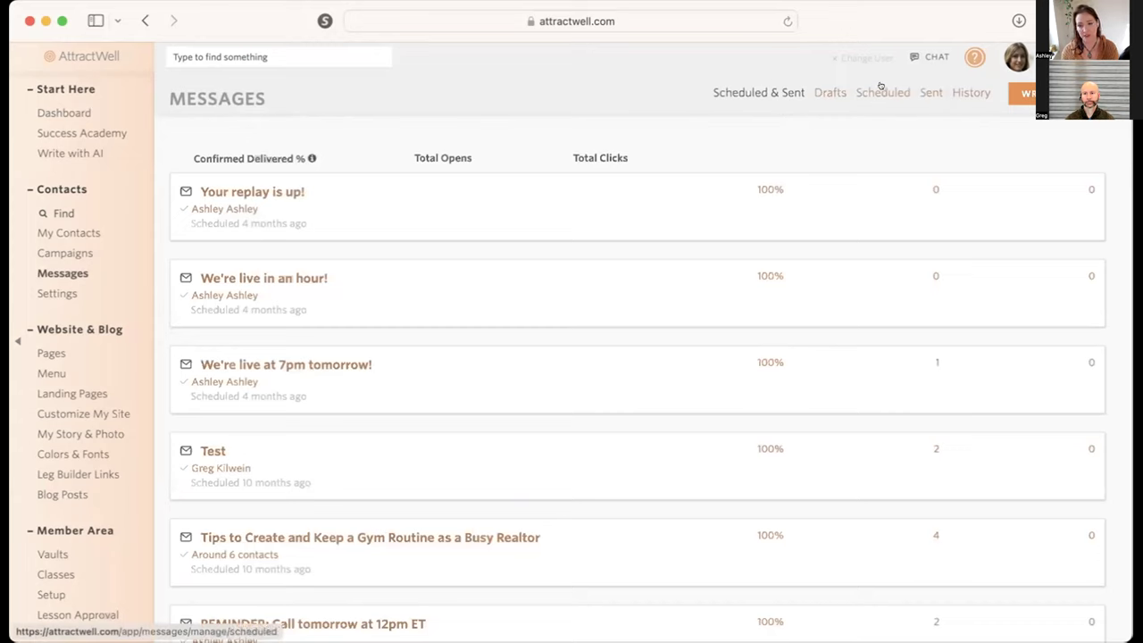
pyautogui.click(818, 89)
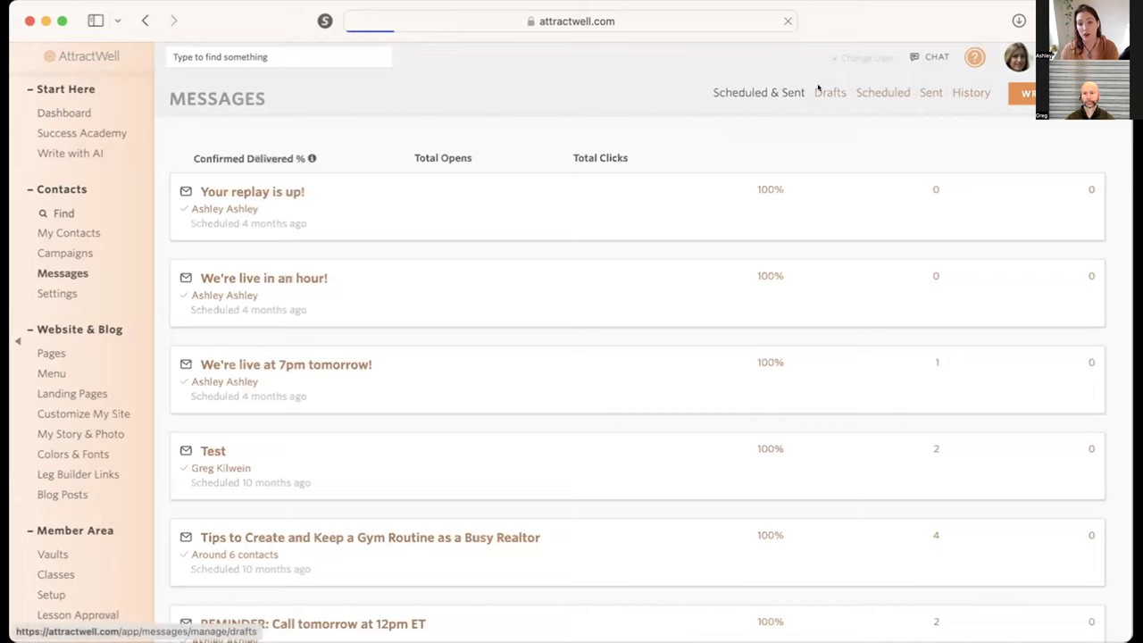